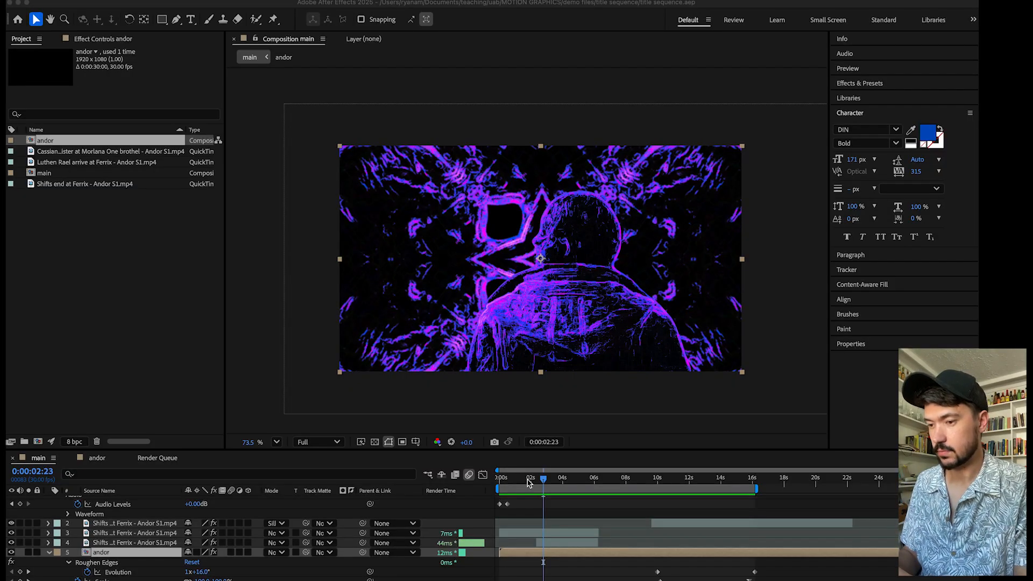
- Play back the finished title sequence in the main composition from the start and scrub its opening shot to 0:00:04:10
left_click(501, 479)
left_click_drag(498, 478, 481, 472)
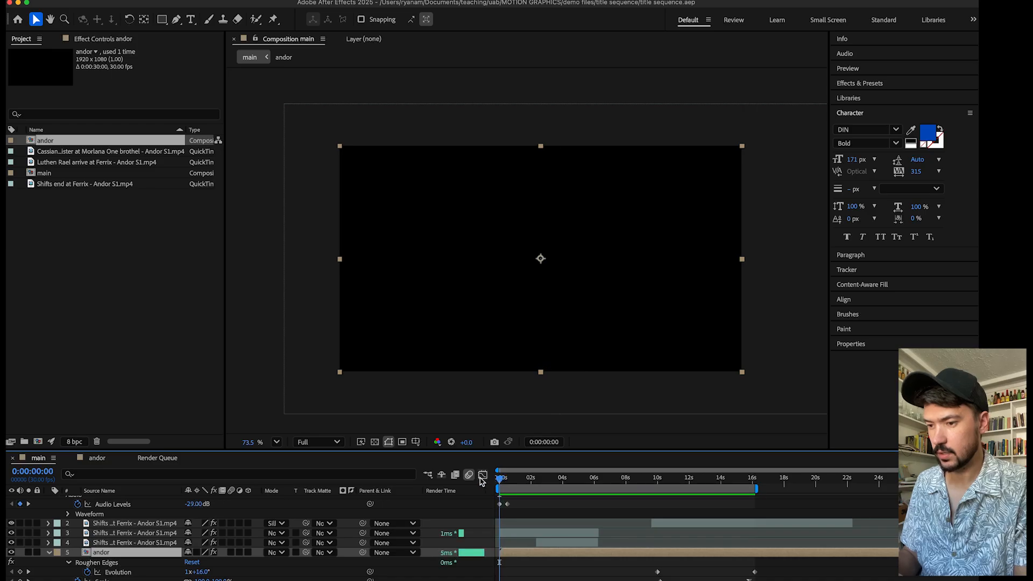
key("space")
key("XF86AudioRaiseVolume")
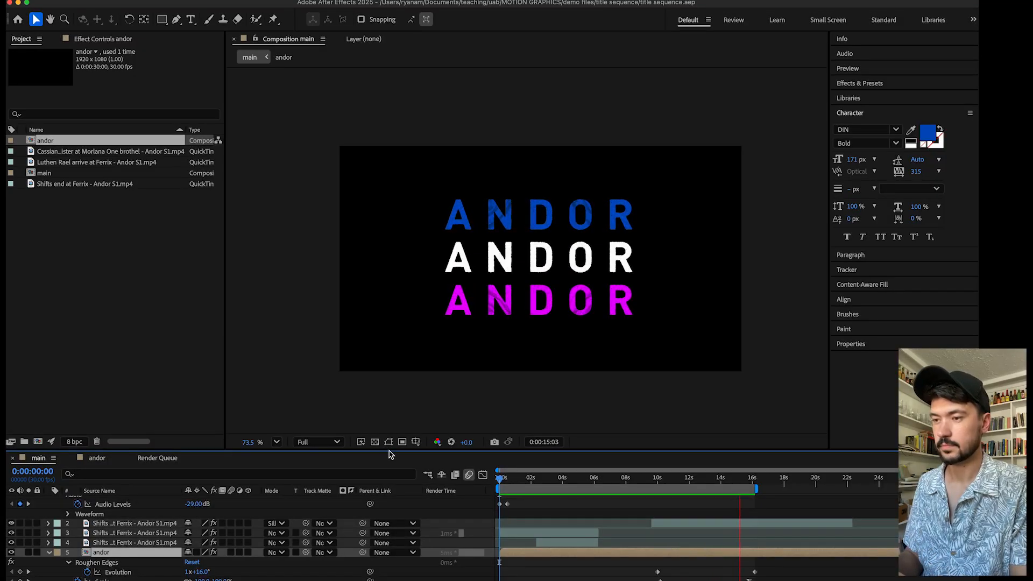
key("space")
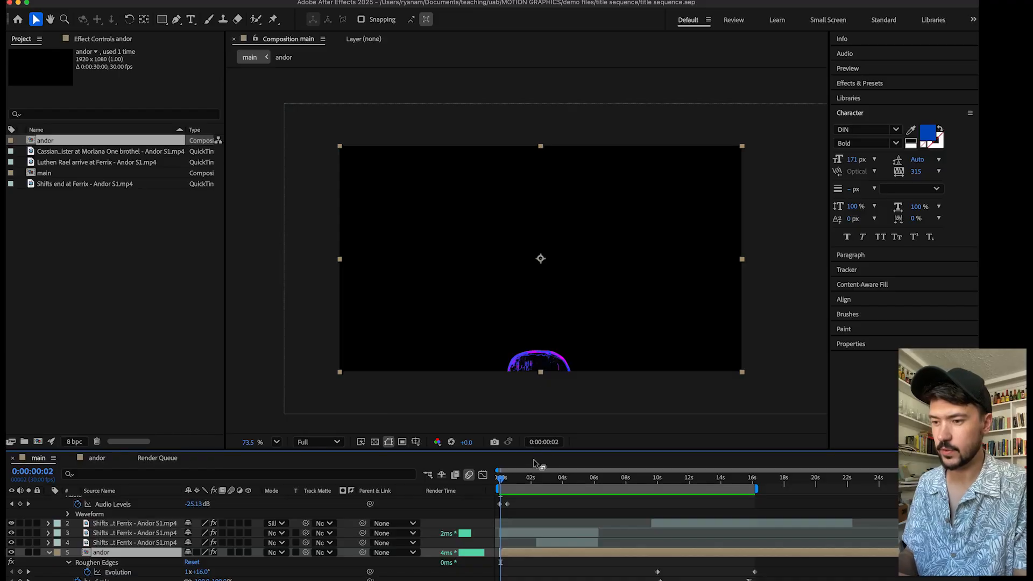
left_click_drag(505, 479, 539, 487)
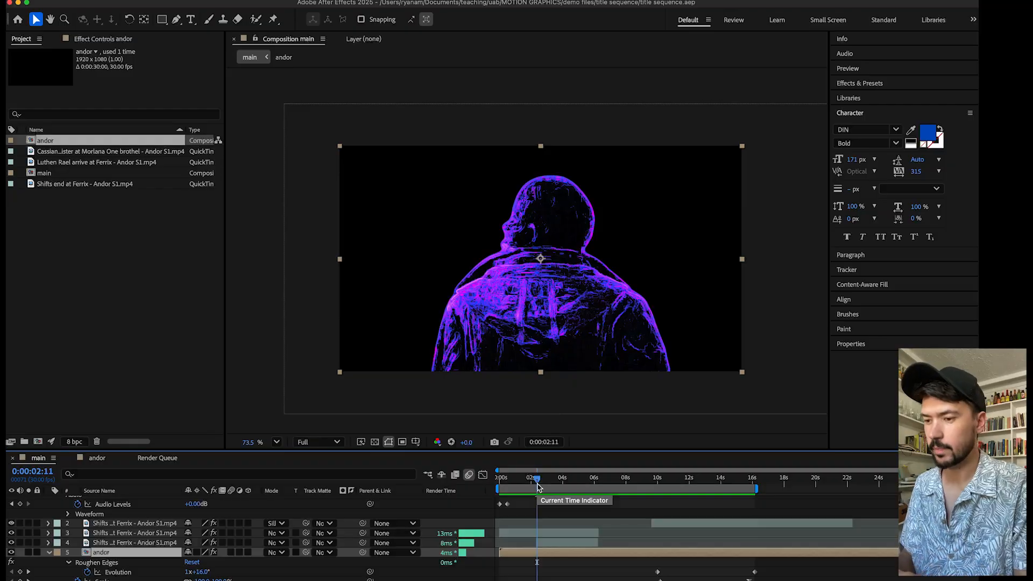
left_click_drag(538, 480, 569, 484)
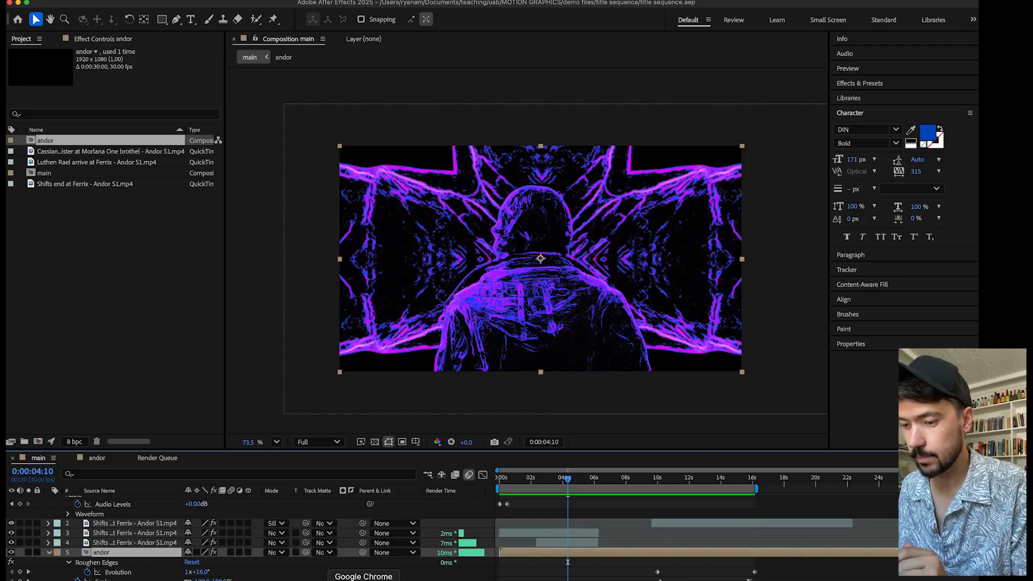
- Switch to Chrome and review the character's walking shot in the "Shifts end at Ferrix - Andor S1" YouTube video
left_click(363, 579)
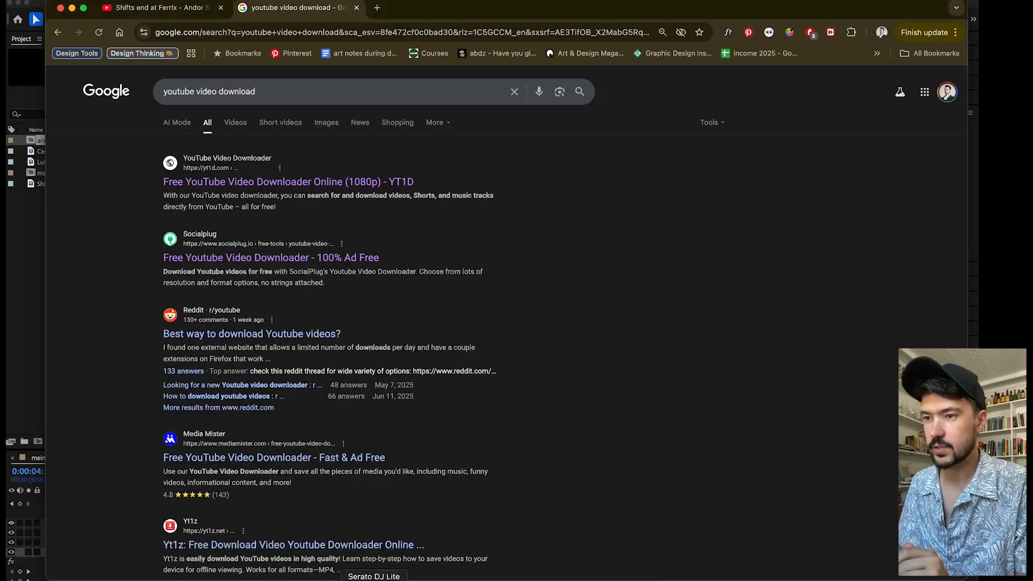
left_click(161, 7)
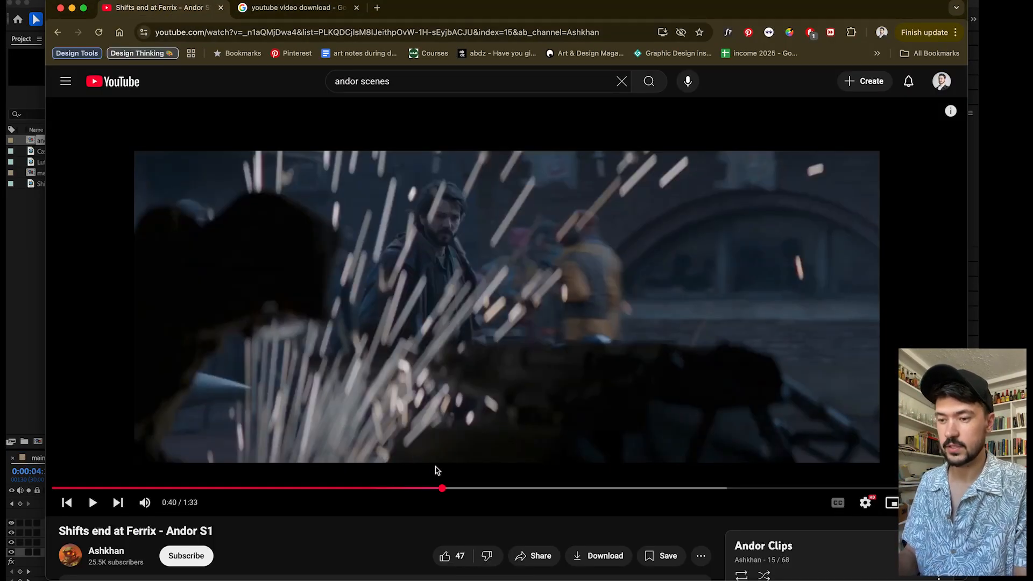
left_click_drag(433, 488, 450, 489)
key("space")
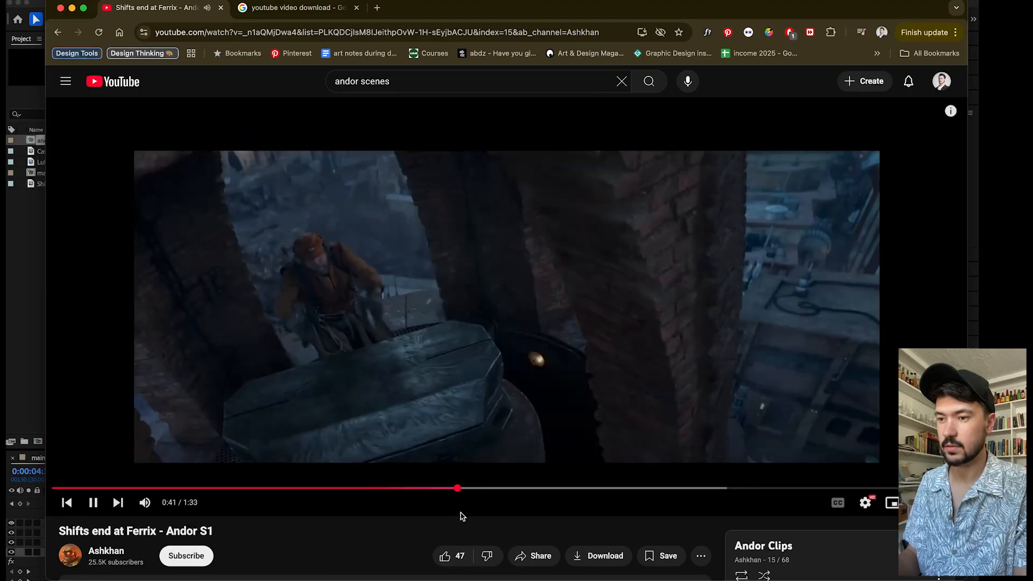
key("space")
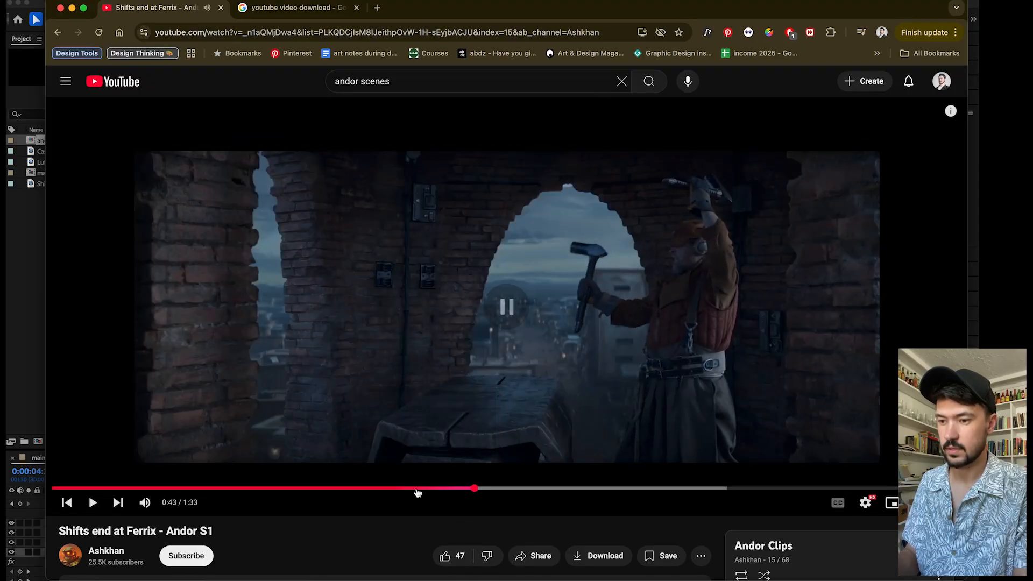
left_click_drag(398, 490, 347, 489)
key("space")
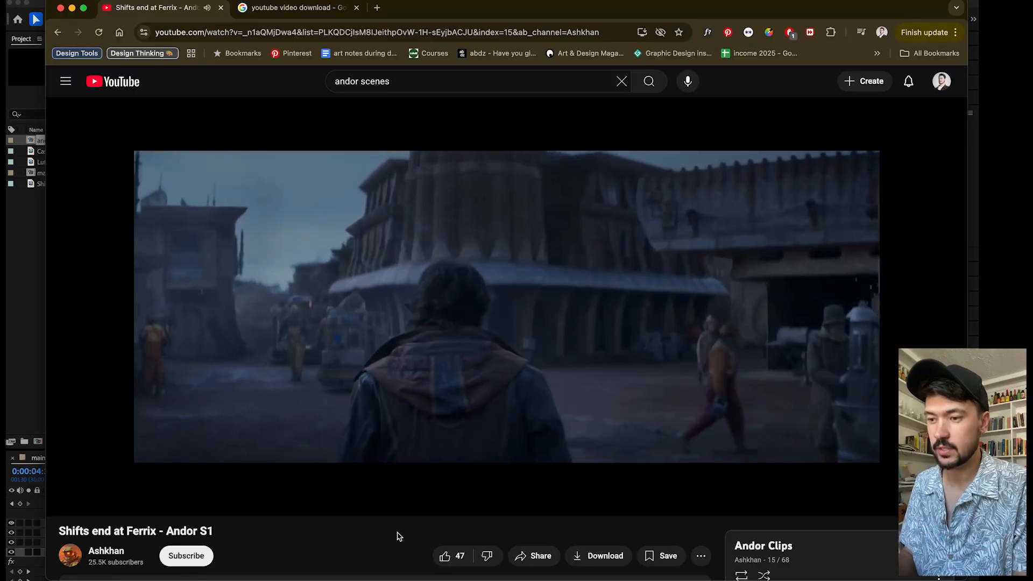
left_click(431, 503)
- Compare the stylized figure around 0:00:03:23 in the After Effects composition with the original YouTube shot at 0:34 in Chrome
left_click(25, 381)
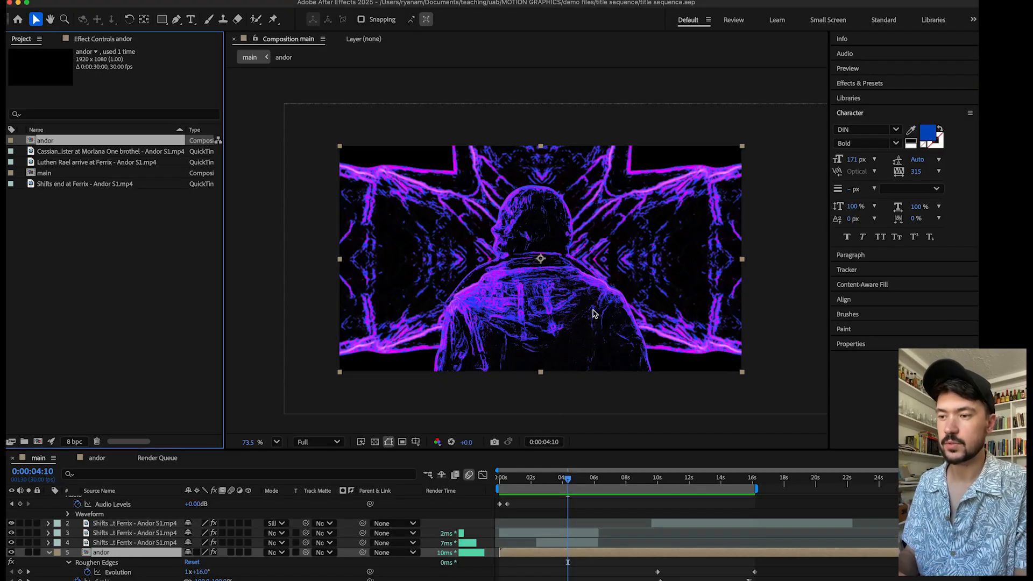
left_click(554, 484)
mouse_move(555, 484)
left_mouse_down()
mouse_move(503, 487)
mouse_move(560, 483)
left_mouse_up()
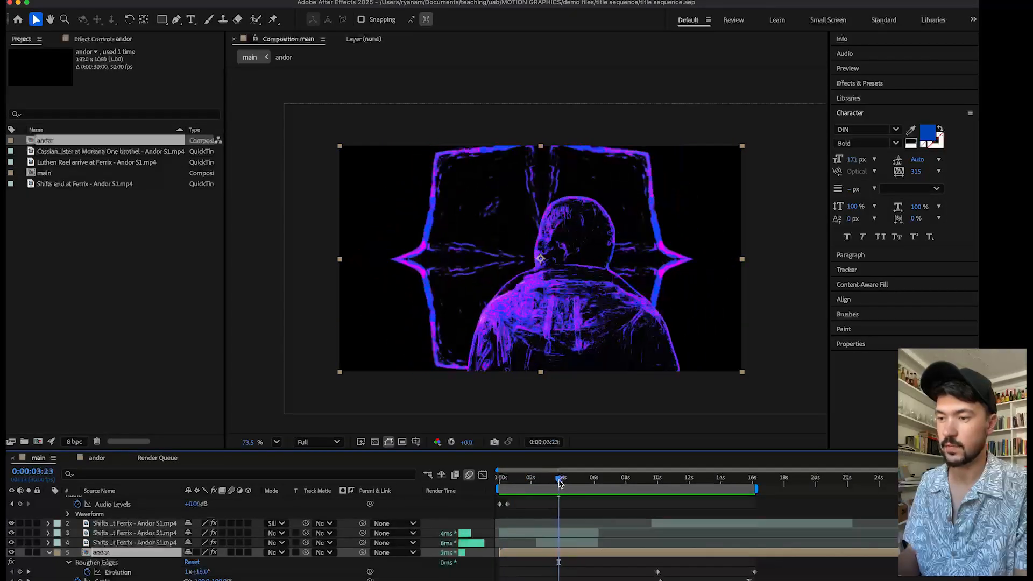
left_click(364, 578)
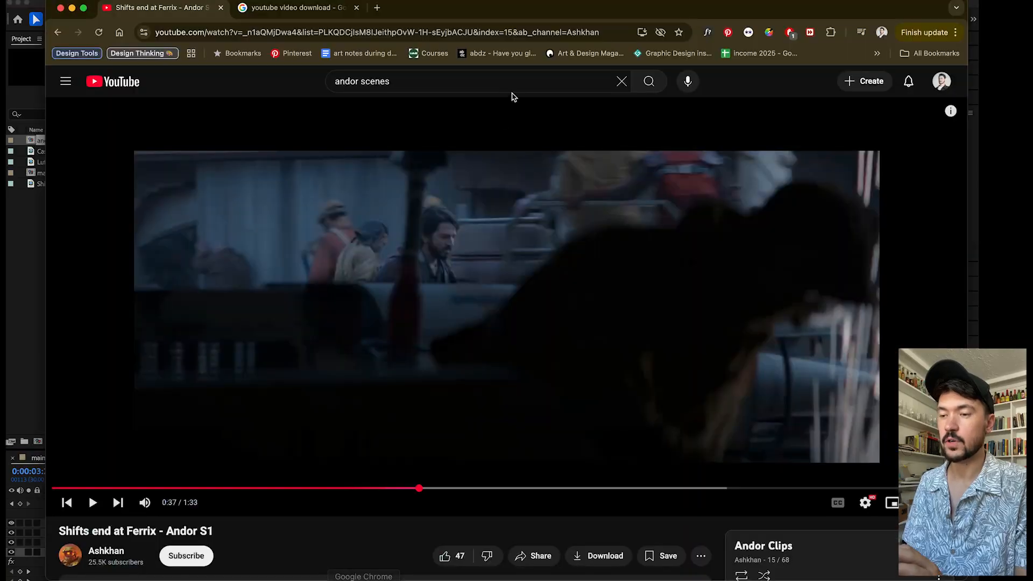
left_click_drag(404, 488, 386, 494)
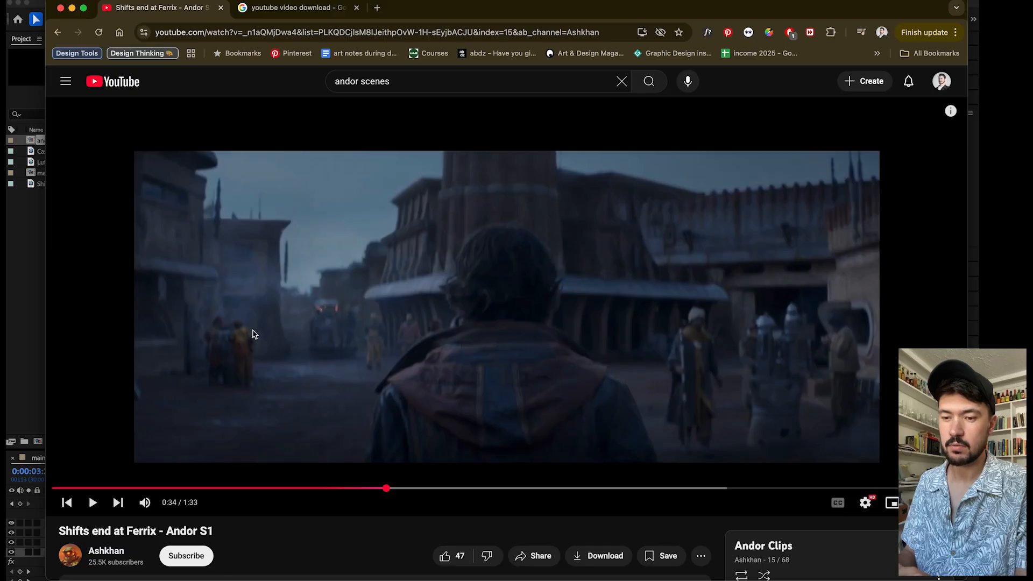
- View the share link of the "Shifts end at Ferrix - Andor S1" video
left_click(324, 30)
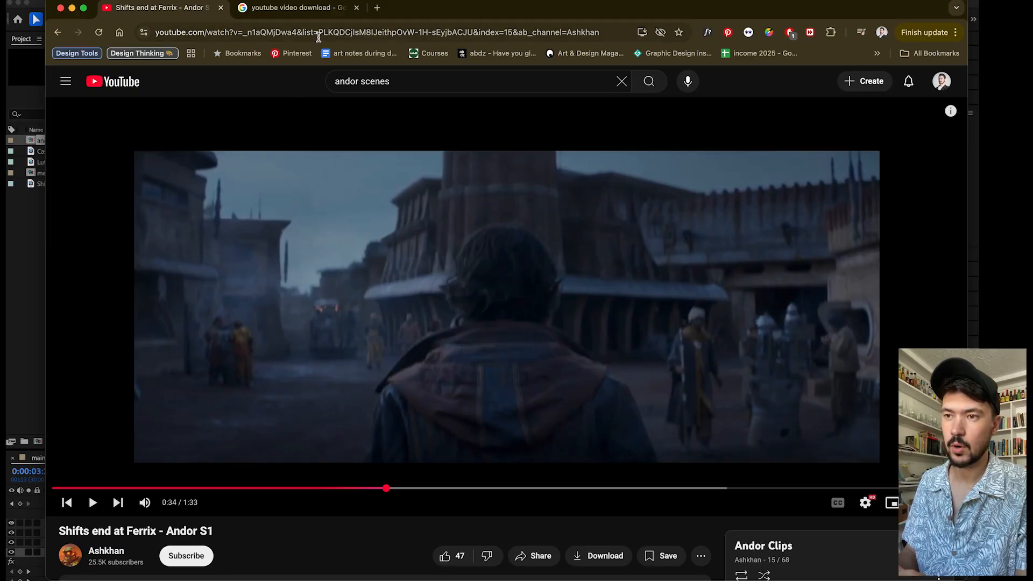
left_click(540, 556)
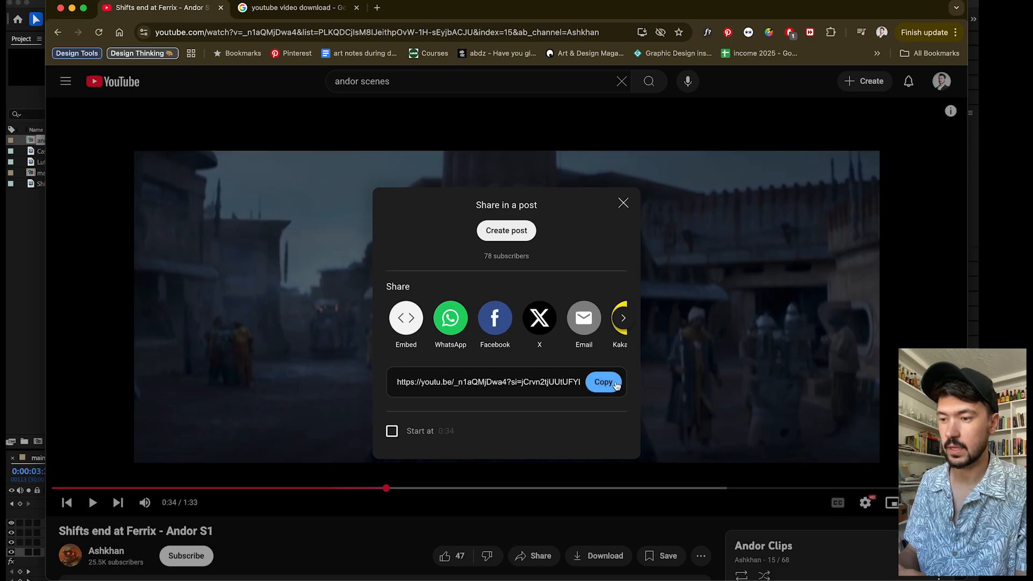
left_click(623, 203)
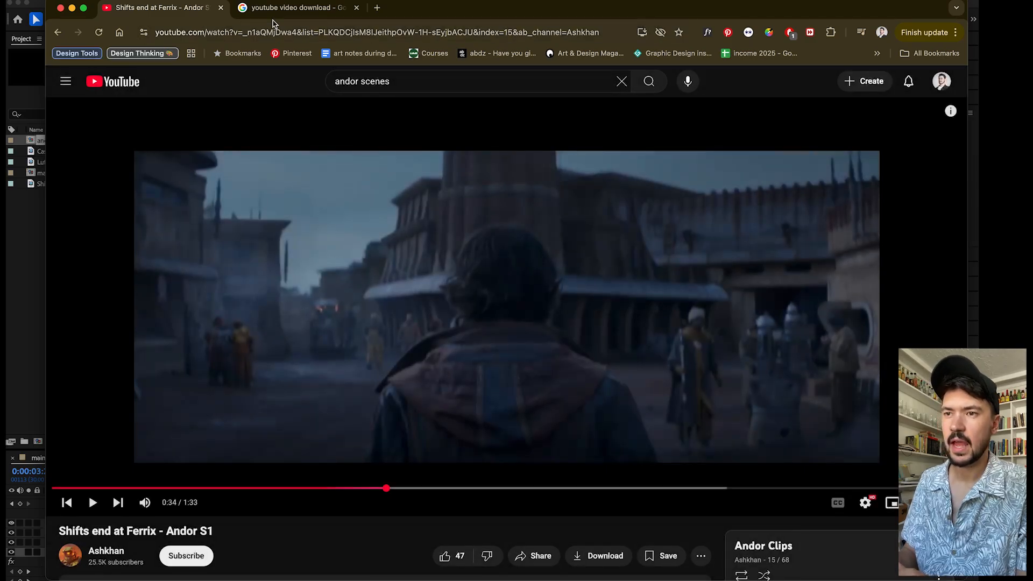
- Open Socialplug's Free Youtube Video Downloader from the "youtube video download" Google results
left_click(284, 12)
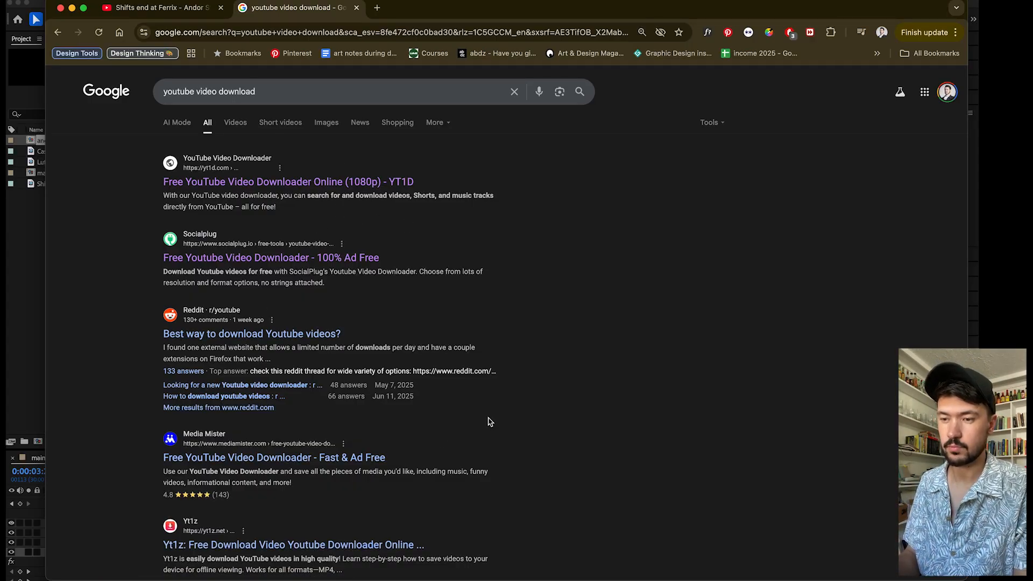
scroll(490, 421, "down", 1)
scroll(490, 421, "up", 1)
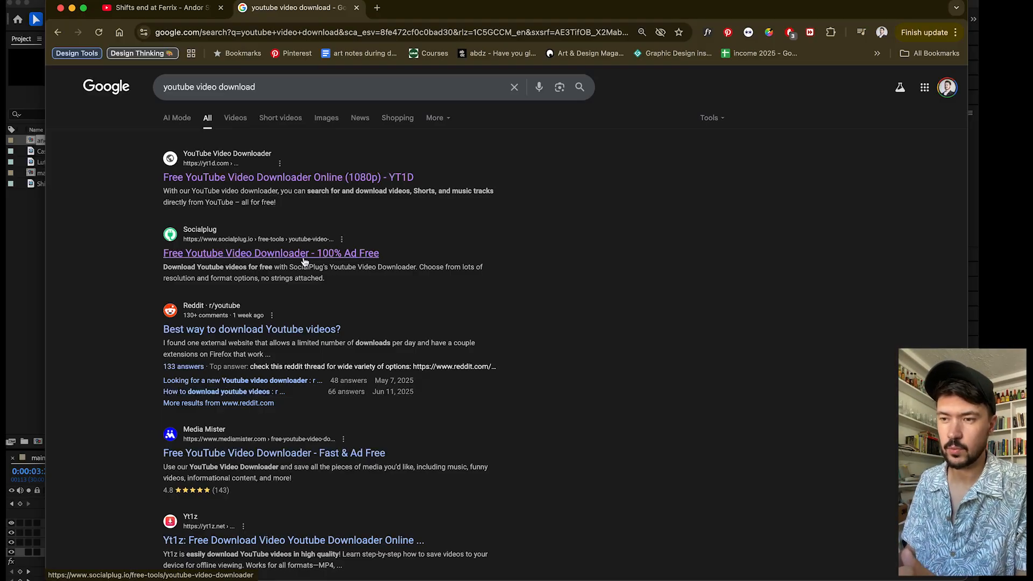
left_click(258, 261)
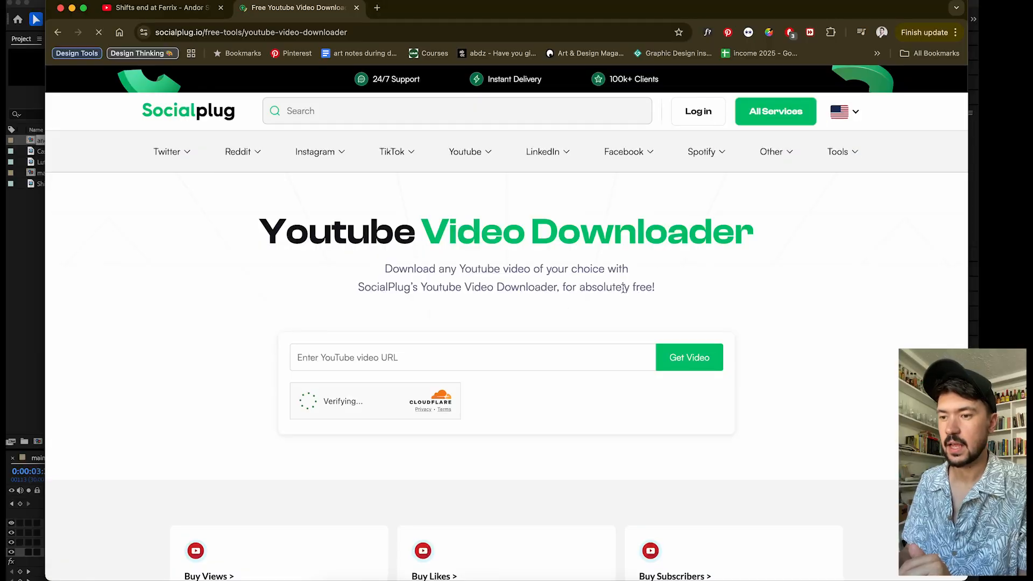
- Paste the copied YouTube video URL into the downloader and fetch the video's download options
left_click(400, 354)
key("super+v")
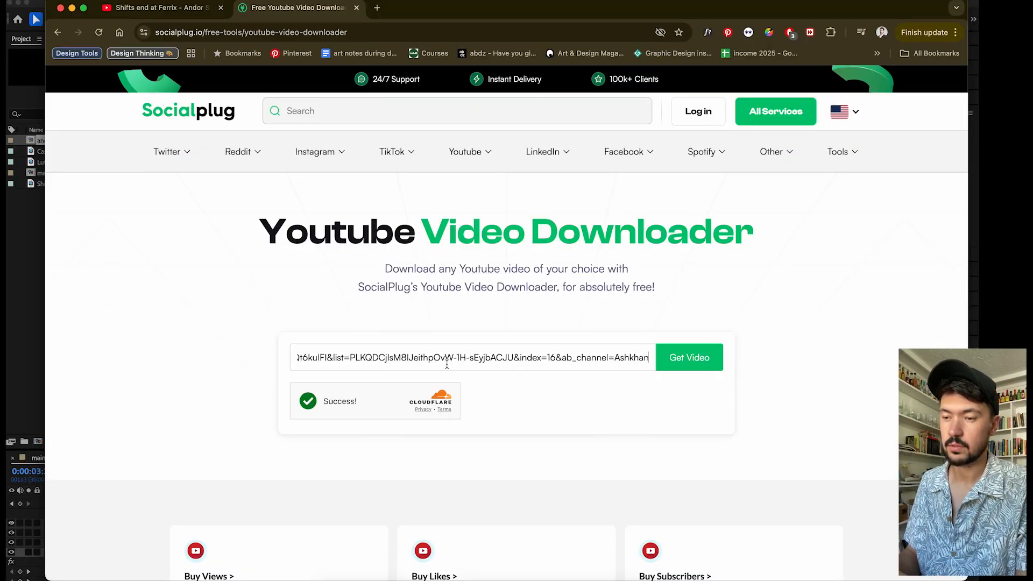
key("Return")
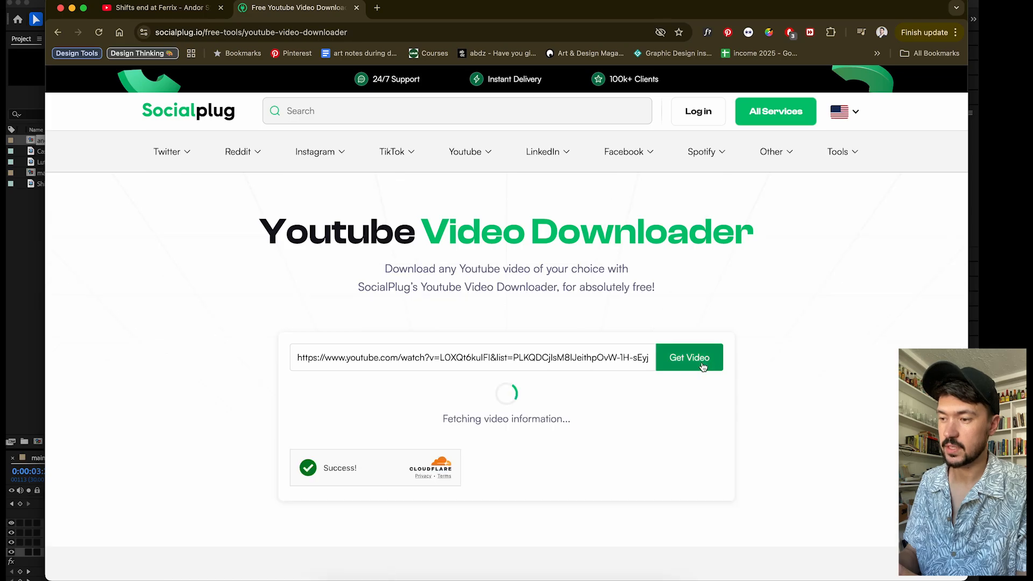
scroll(773, 319, "down", 3)
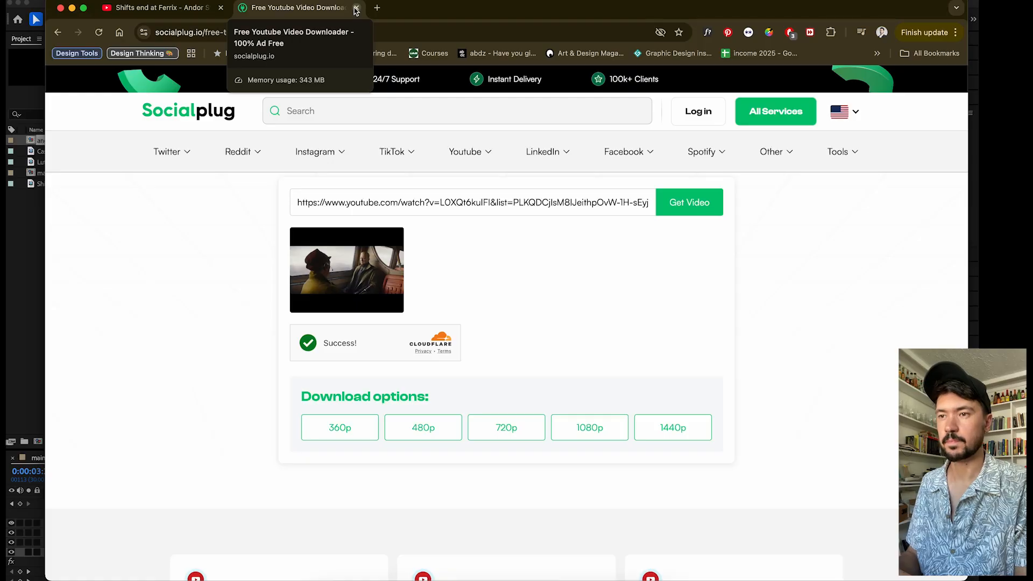
- Return to After Effects and inspect the imported Andor video clips in the project
left_click(60, 9)
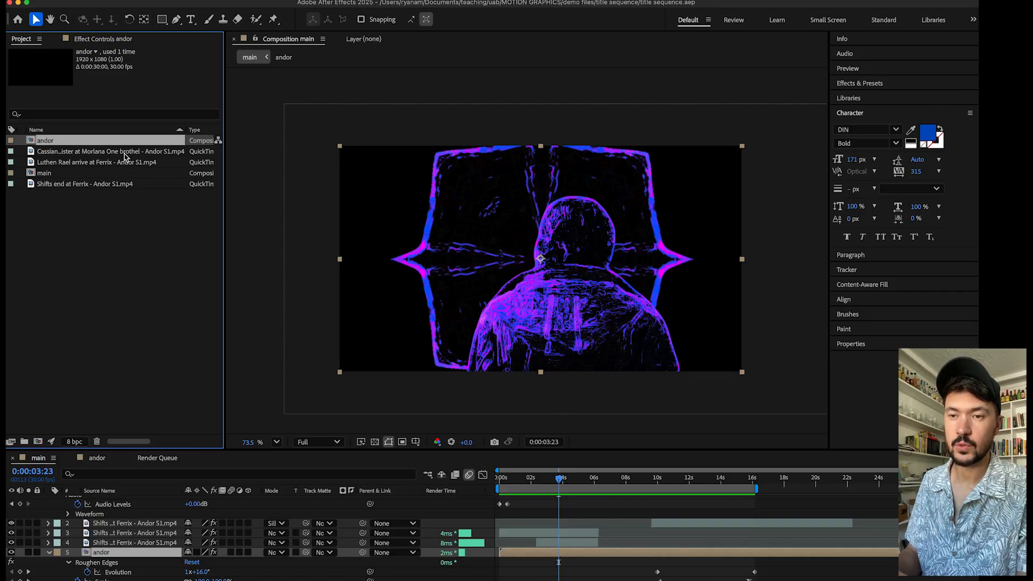
left_click(70, 153)
left_click(69, 162)
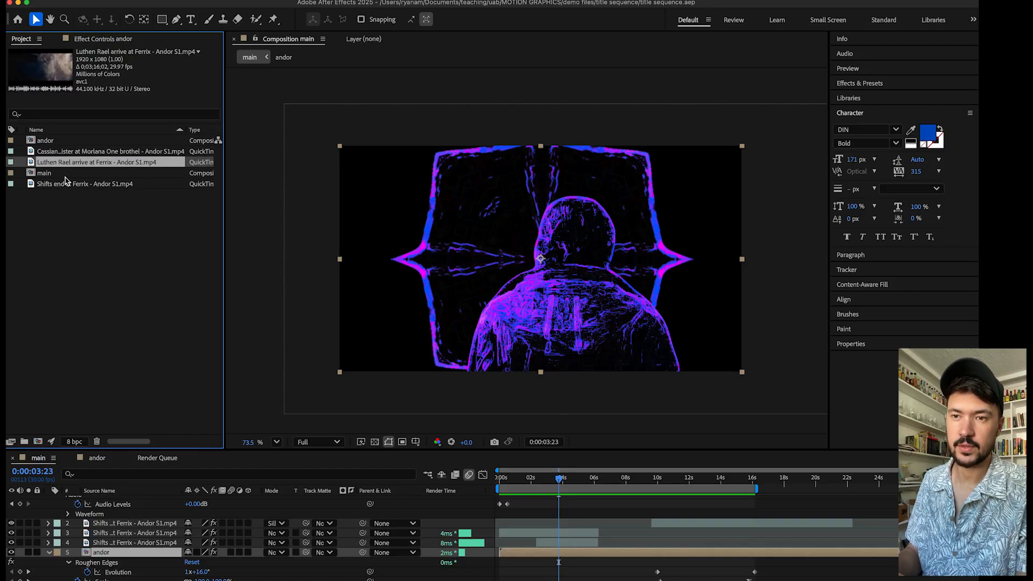
left_click(64, 186)
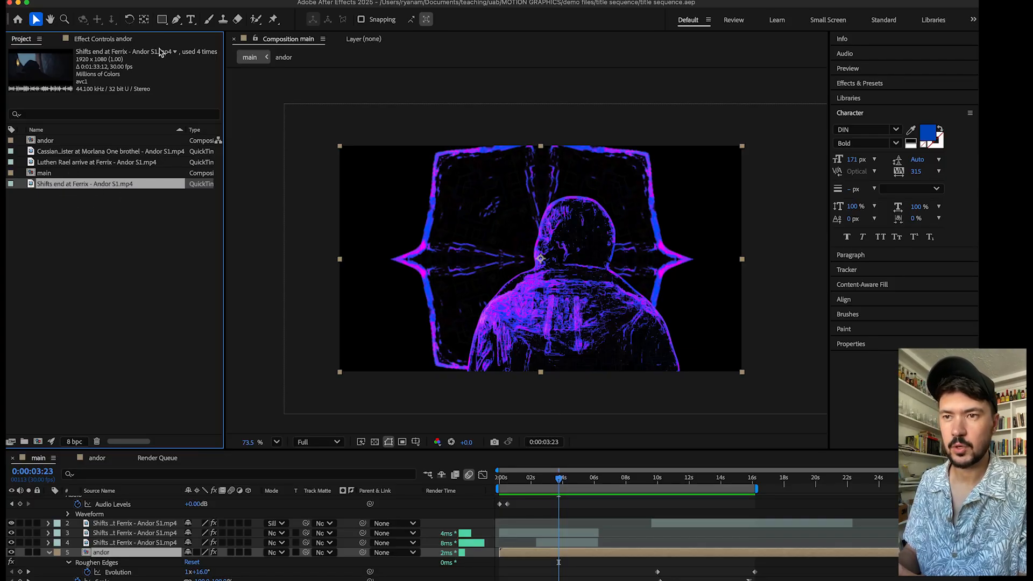
- Scrub the main composition from the outlined figure shot through the tripled ANDOR title, then return to the start
left_click(545, 480)
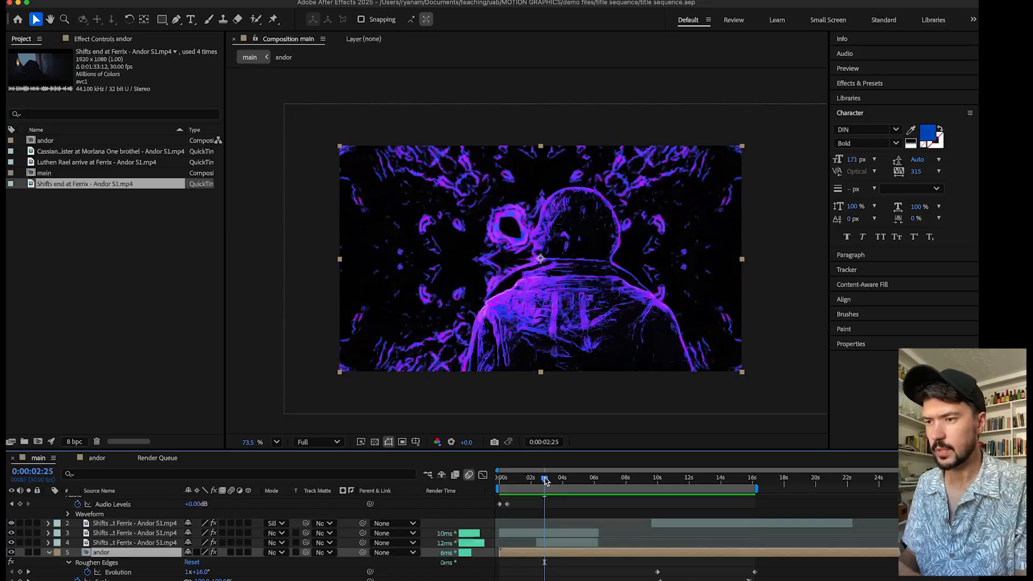
left_click_drag(545, 481, 574, 482)
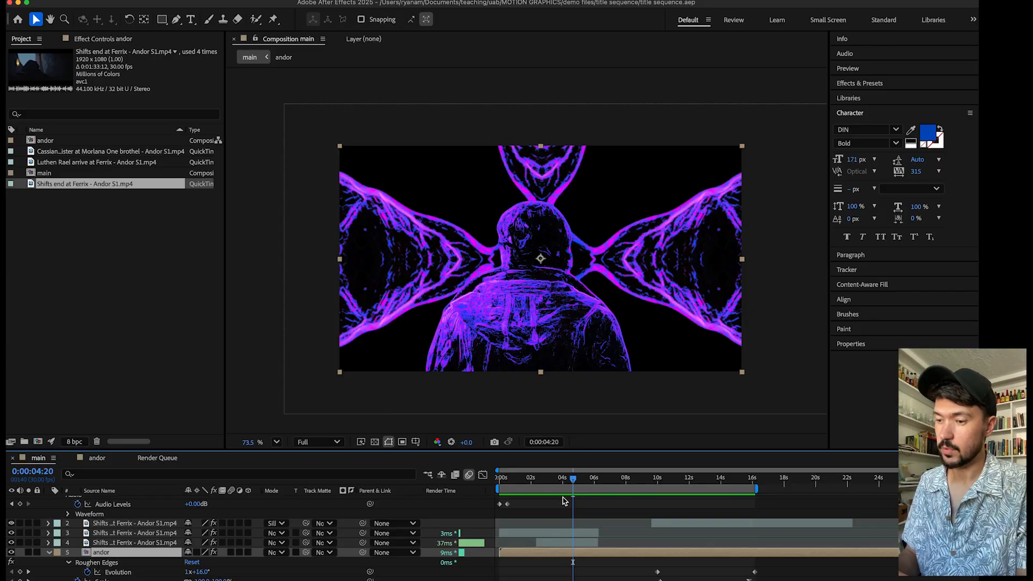
left_click_drag(575, 480, 686, 482)
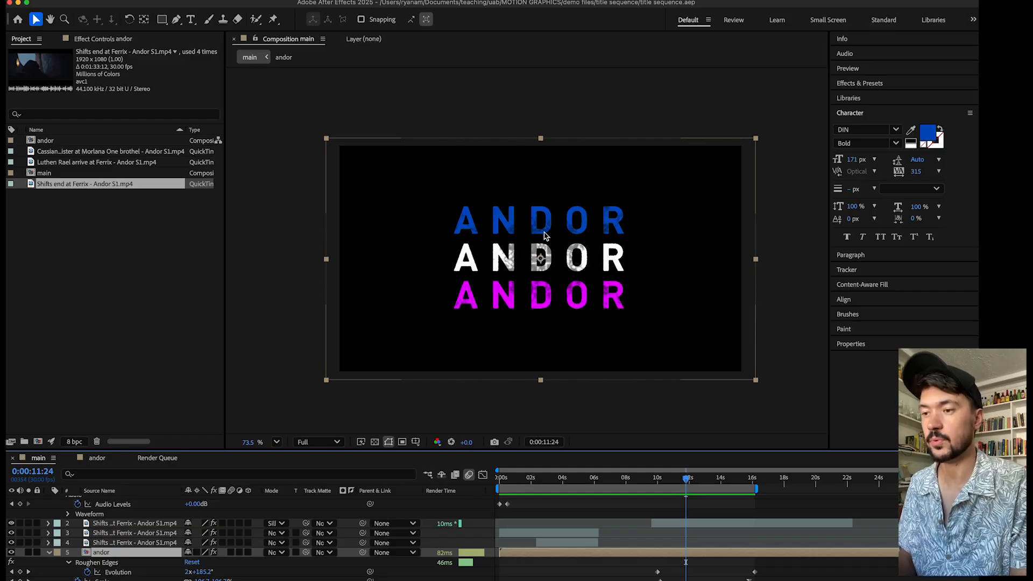
left_click_drag(687, 479, 490, 480)
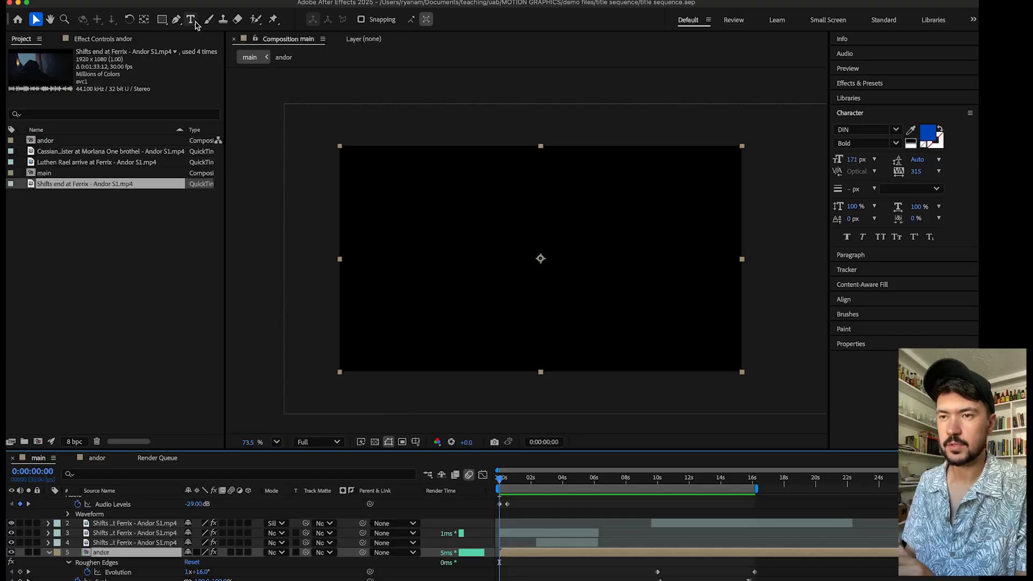
- Create a new composition Comp 1 at 1920 x 1080, 30 fps, with a 30-second duration and black background
left_click(148, 0)
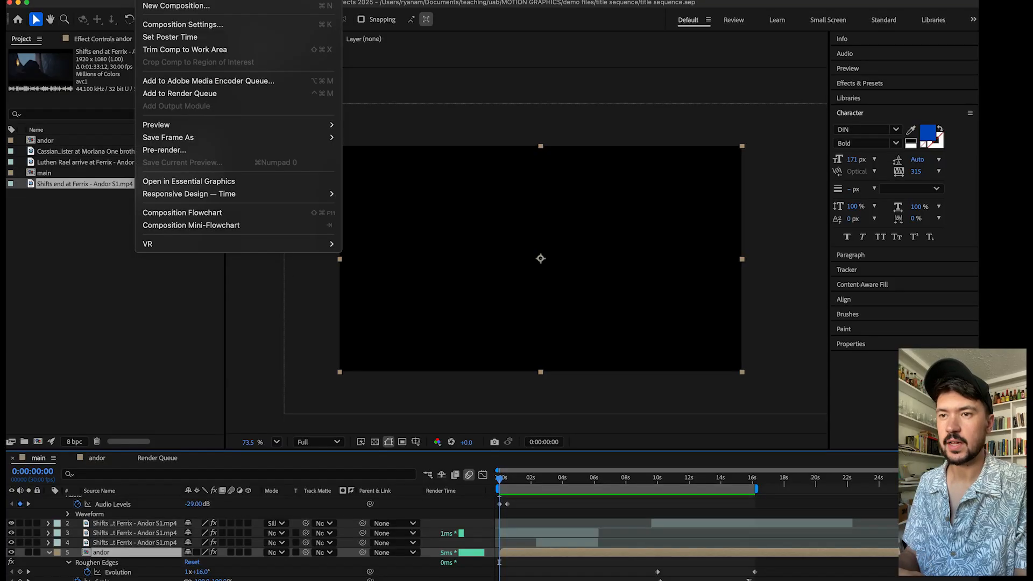
left_click(150, 7)
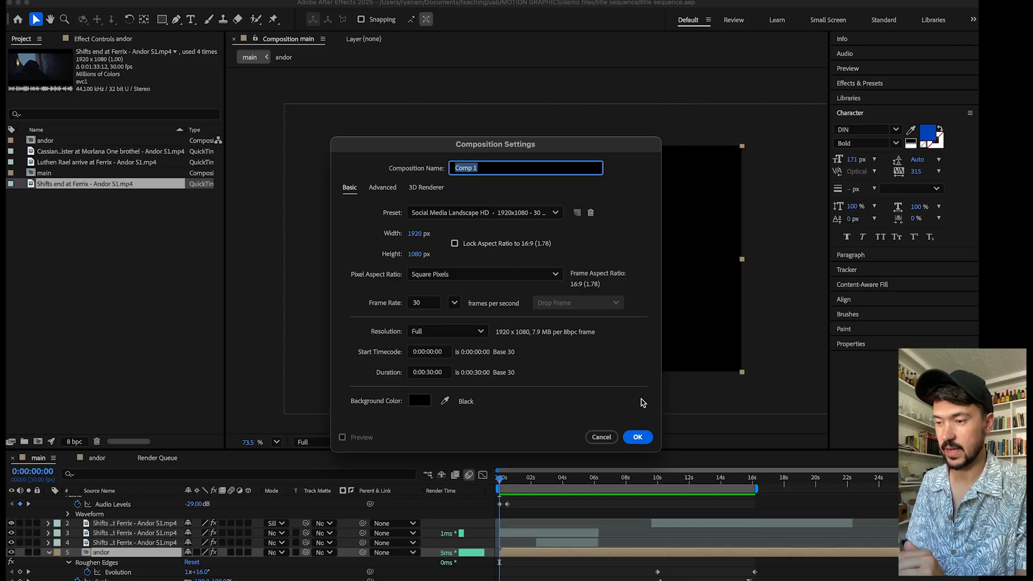
left_click(638, 436)
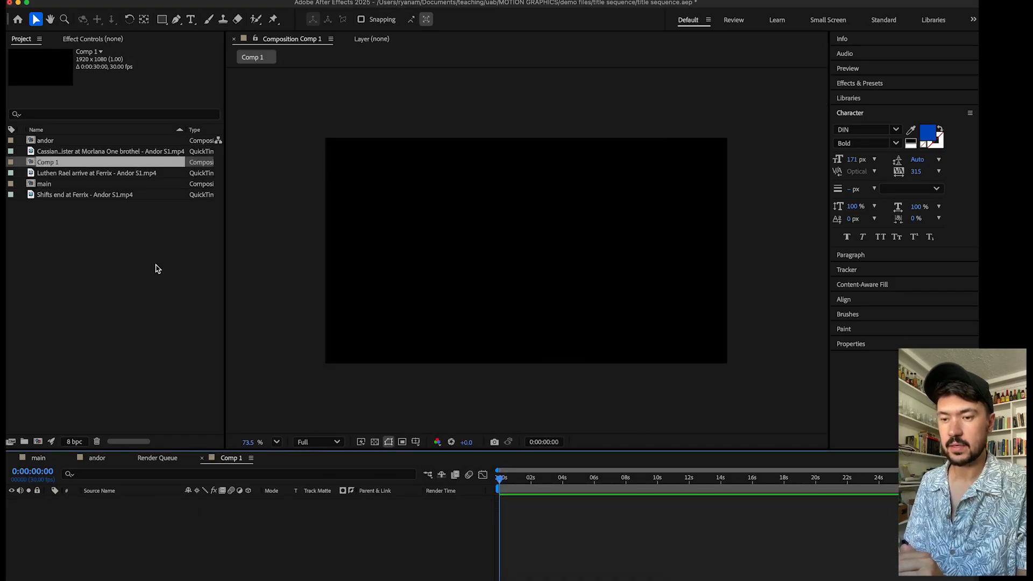
- Add the "Shifts end at Ferrix - Andor S1.mp4" clip to Comp 1 as a layer starting at 0:00:00:00
left_click(74, 196)
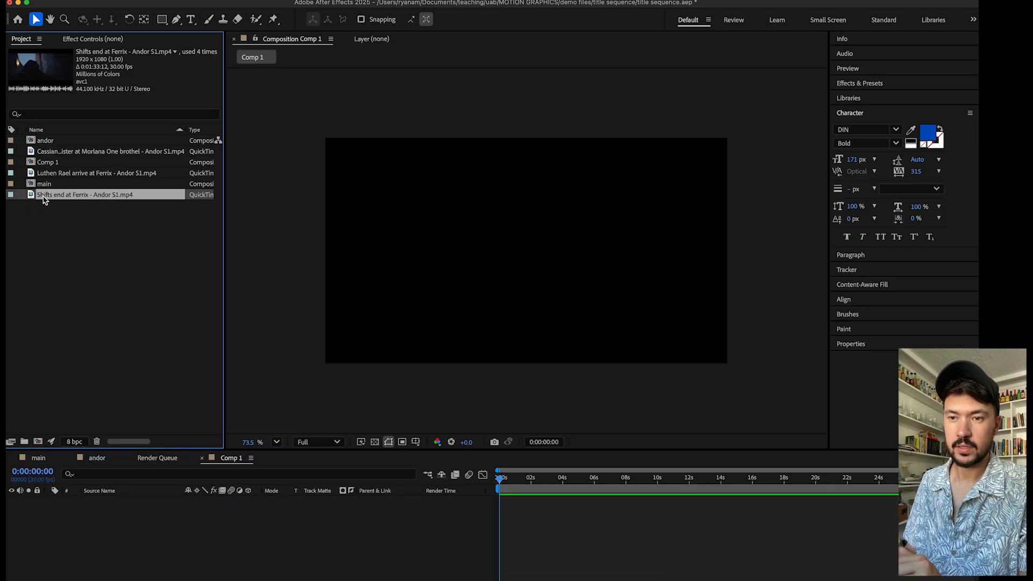
left_click_drag(44, 200, 105, 508)
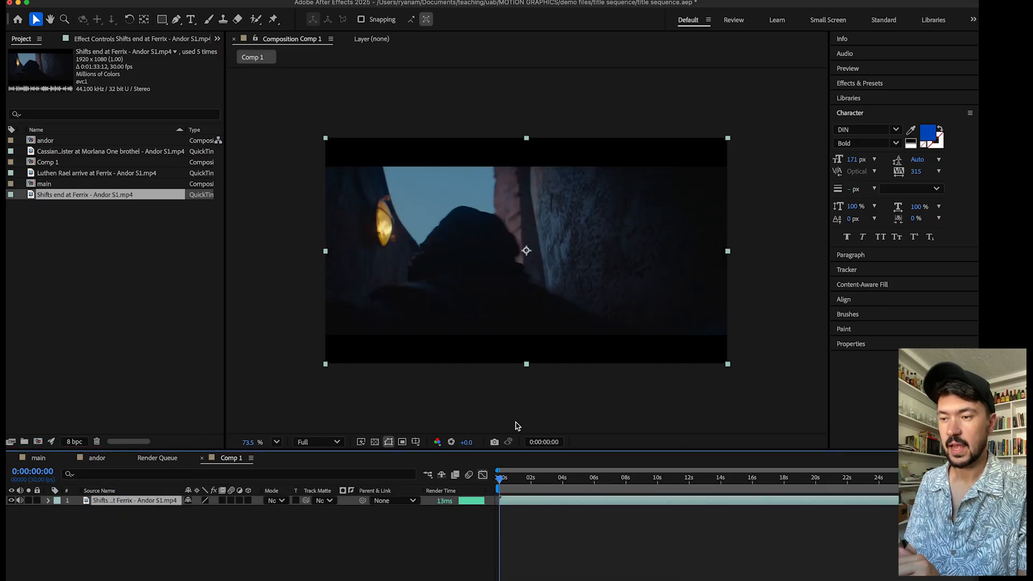
- Scrub Comp 1 to about 20 seconds, mute the clip's audio and play the tower footage
left_click_drag(505, 480, 821, 479)
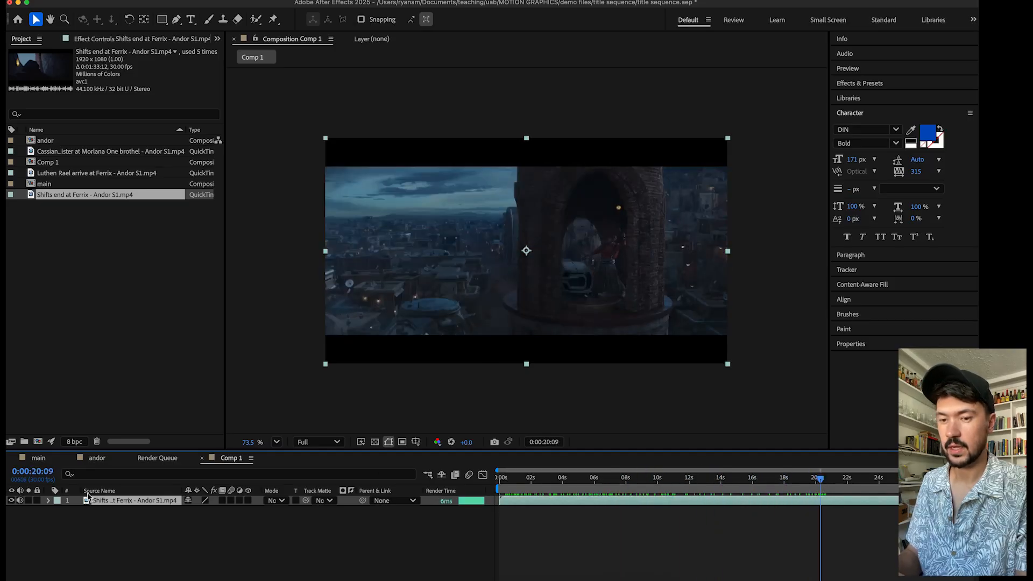
left_click(21, 504)
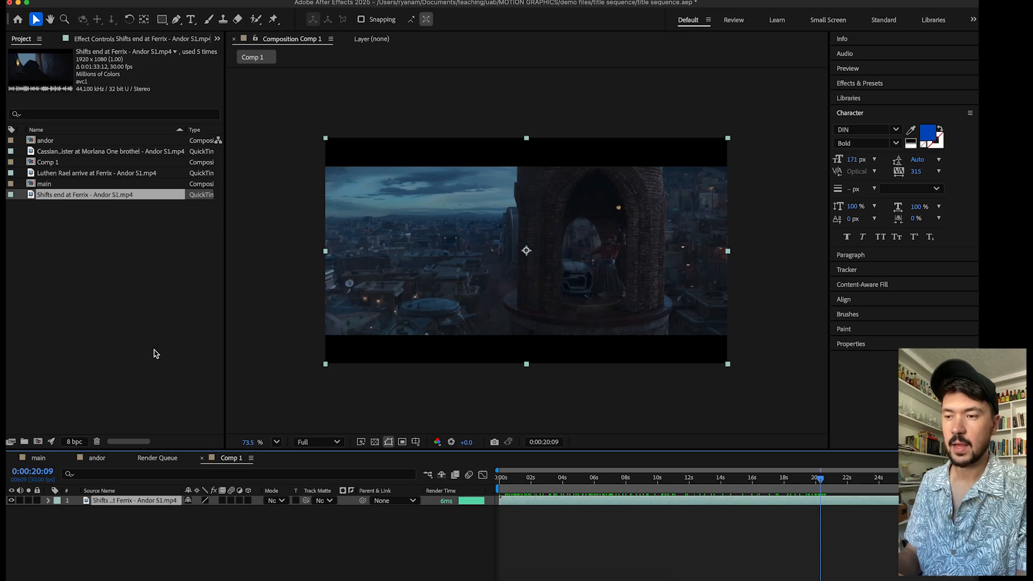
left_click(810, 478)
key("space")
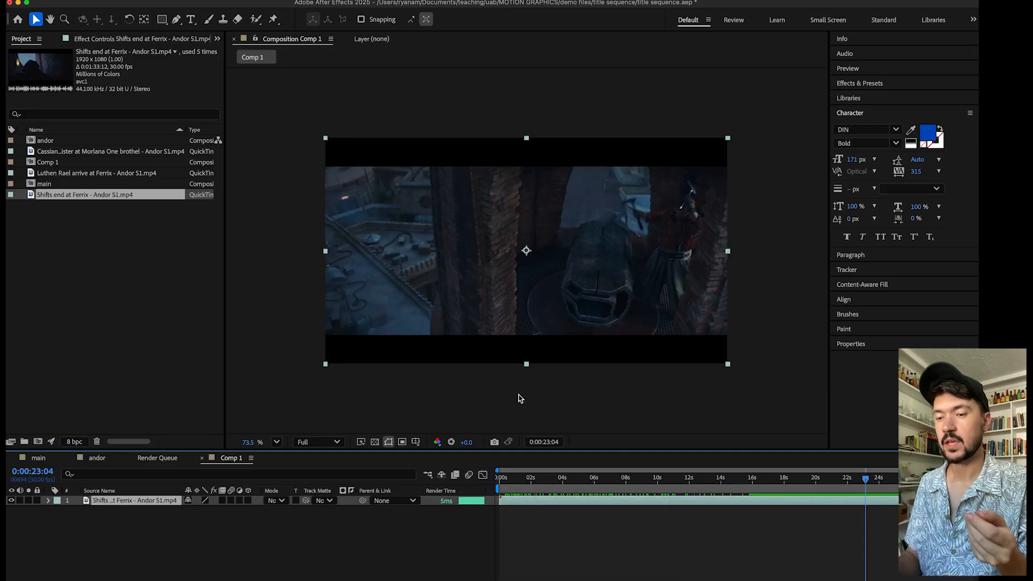
- Check the frame rate in Comp 1's composition settings without changing anything
left_click(162, 1)
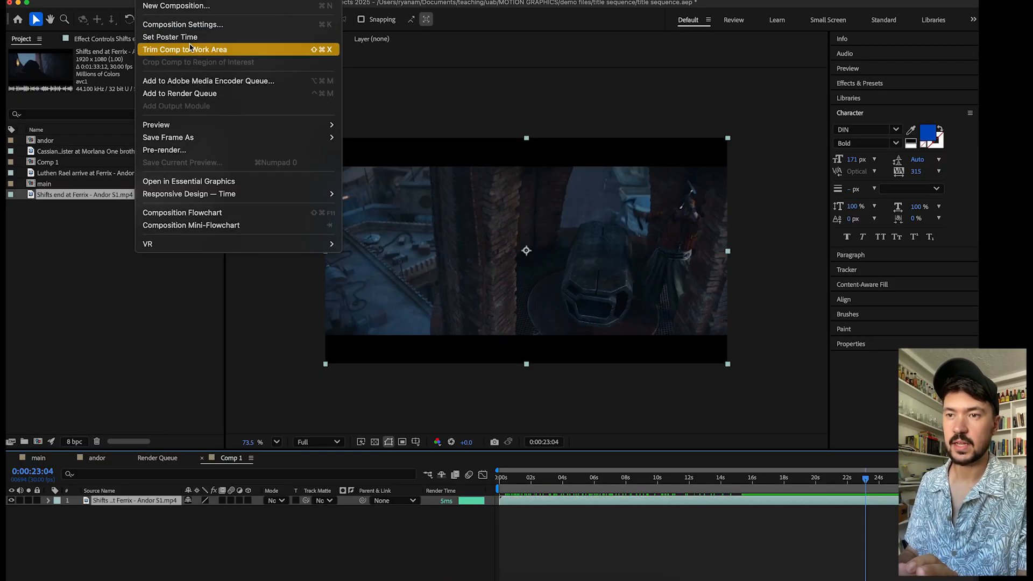
left_click(172, 25)
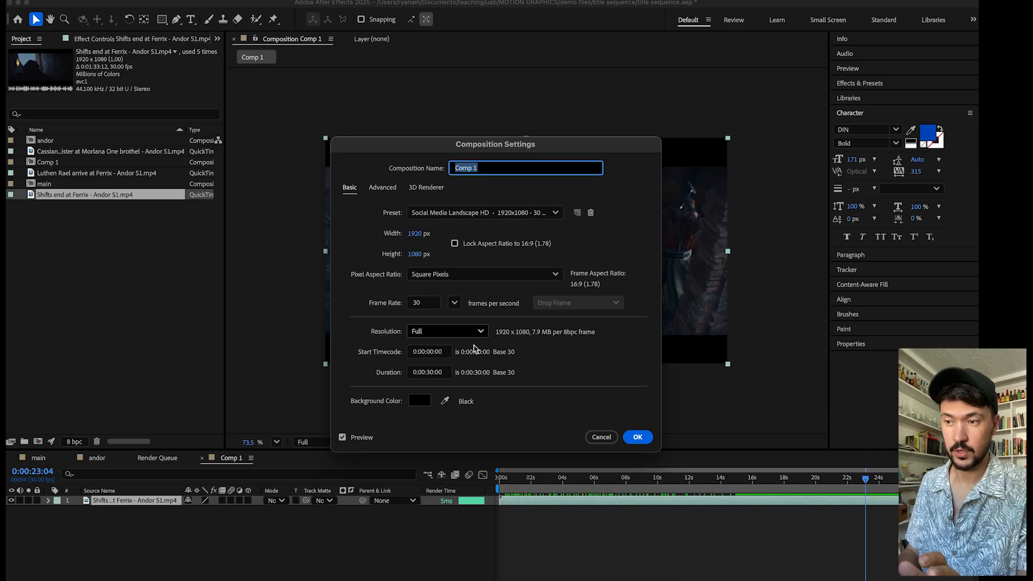
left_click(601, 437)
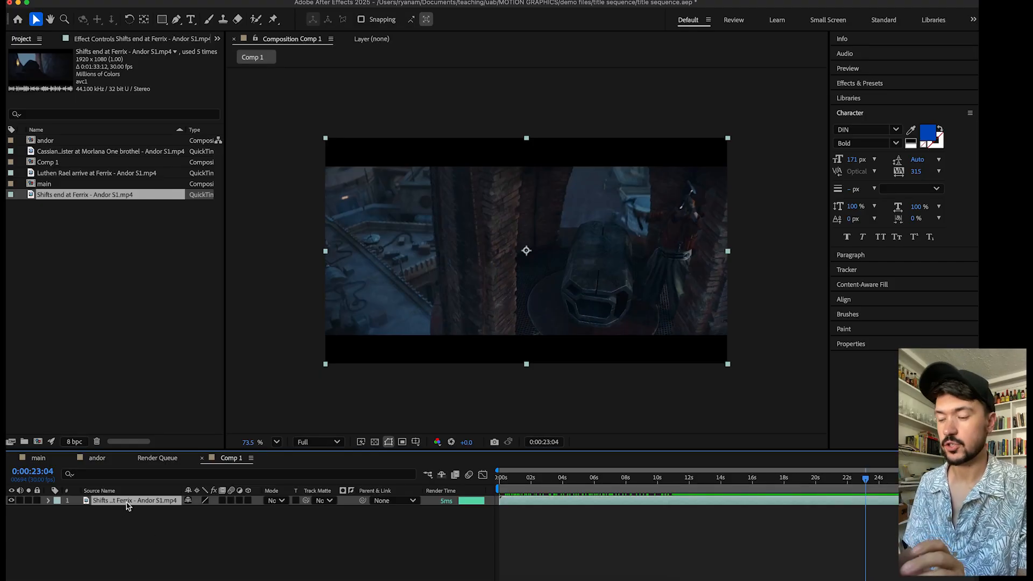
- Delete the clip layer from Comp 1 and conform the "Shifts end at Ferrix - Andor S1.mp4" footage to 30 frames per second
key("Delete")
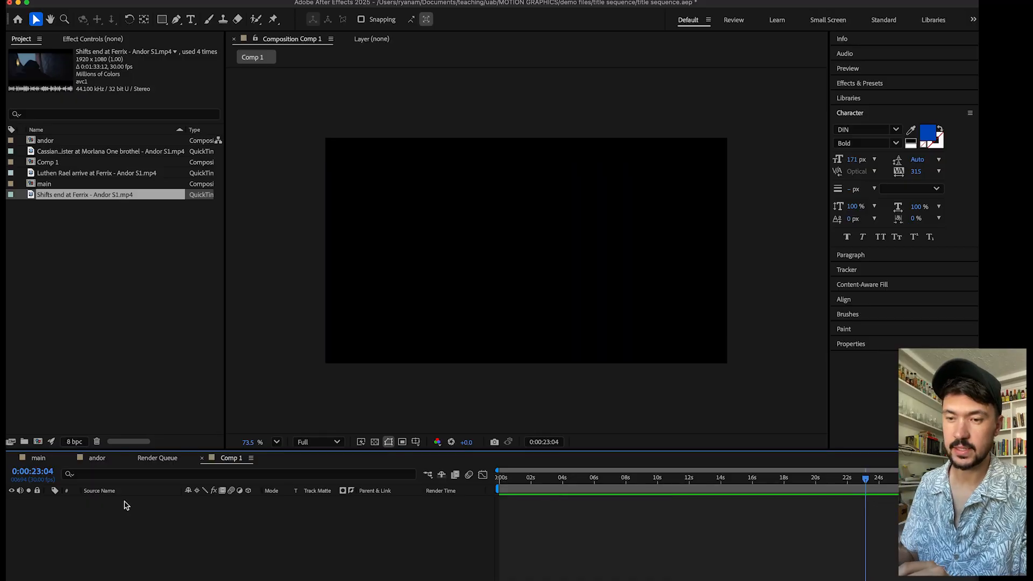
right_click(62, 197)
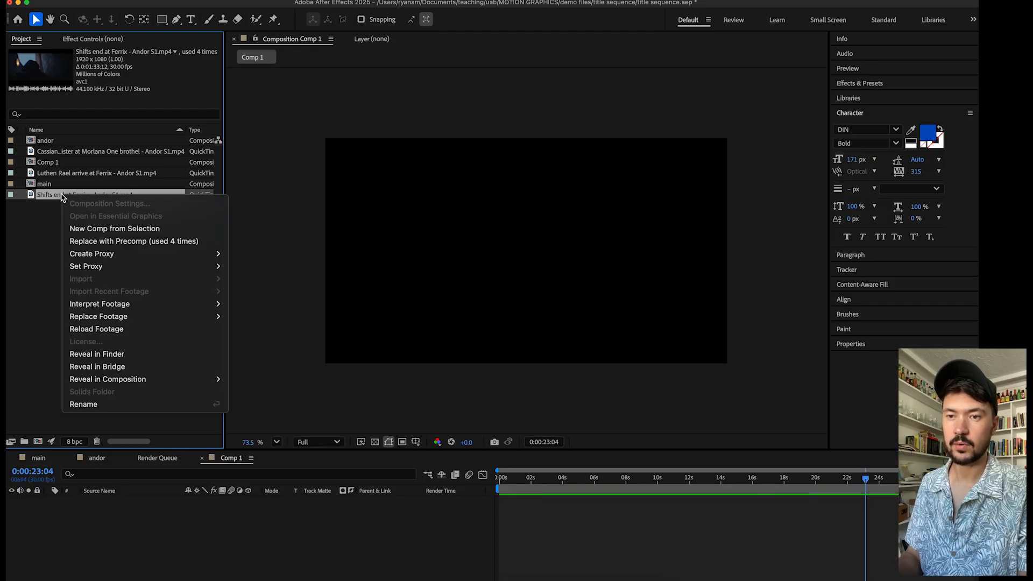
mouse_move(107, 305)
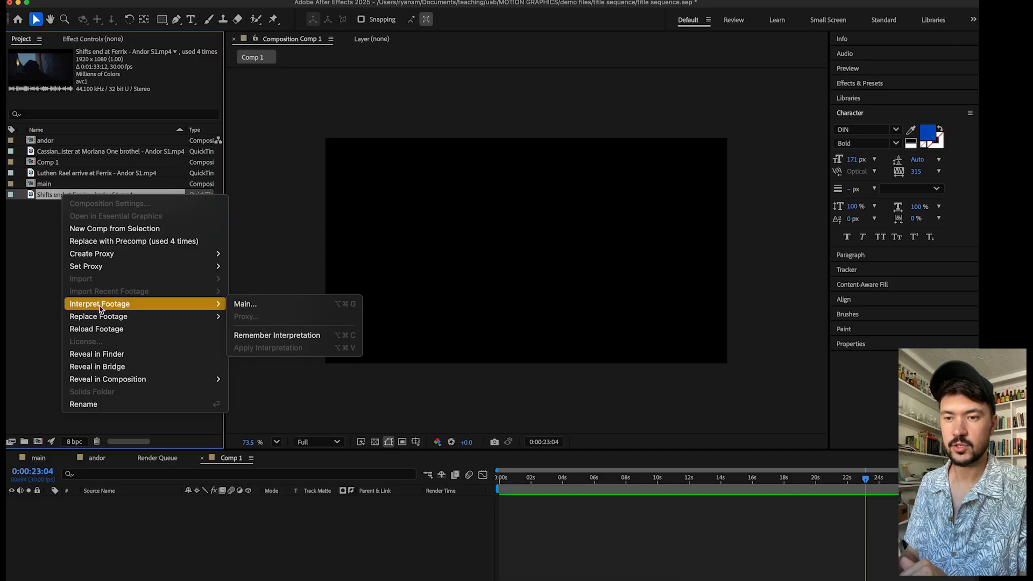
left_click(284, 304)
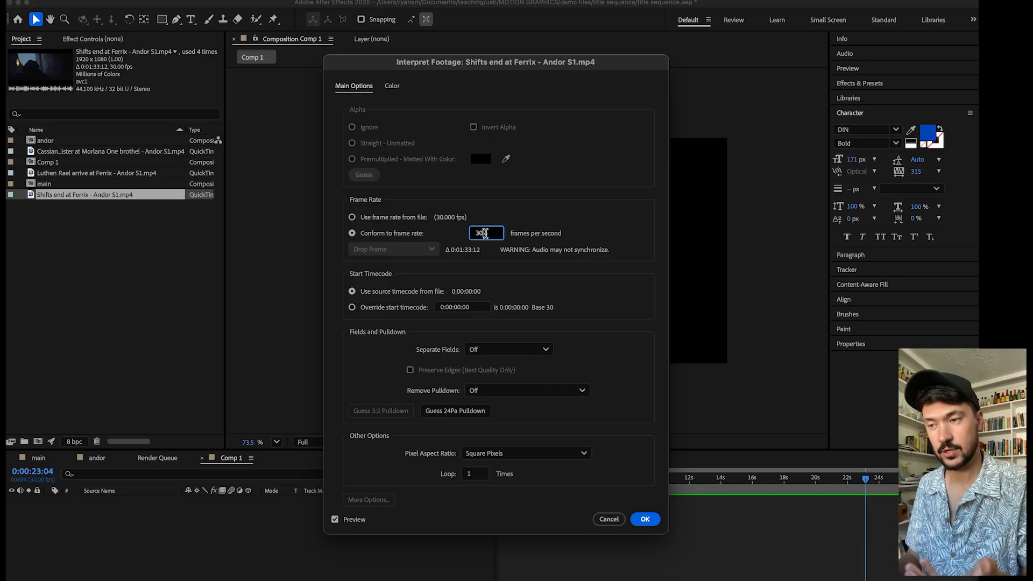
left_click(648, 522)
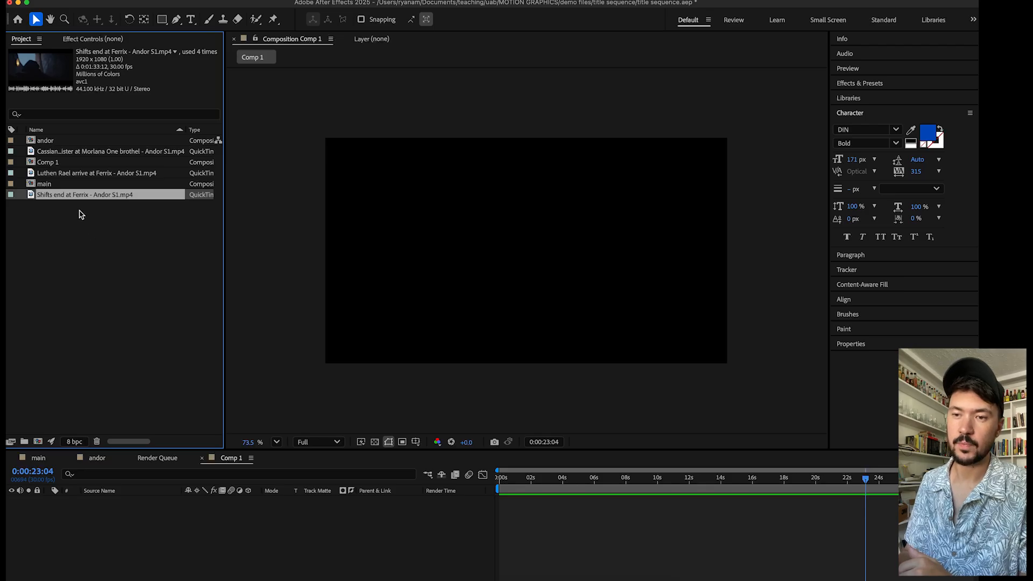
- Add the "Shifts end at Ferrix - Andor S1.mp4" clip to Comp 1 again and preview it from about 20 seconds
left_click_drag(76, 196, 98, 531)
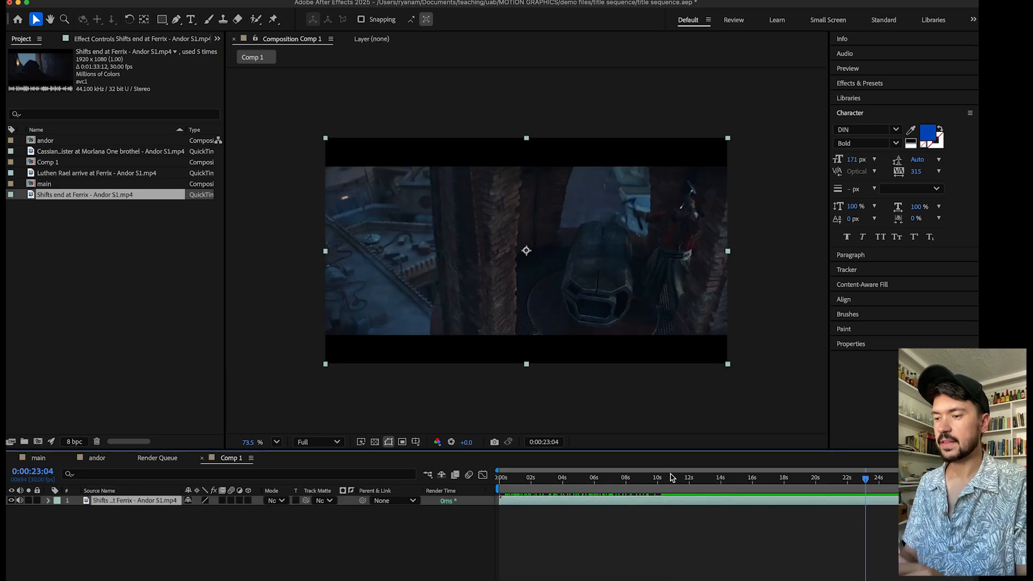
left_click_drag(660, 481, 823, 487)
key("space")
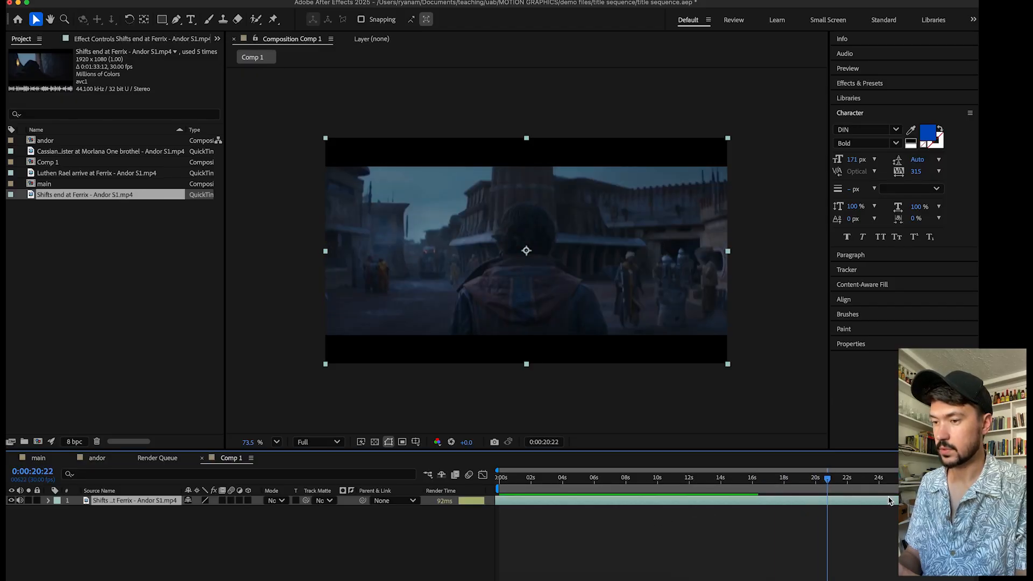
- Slide the clip earlier, split it at 0:00:14:22 on the tower shot, delete the earlier part and move the rest to the composition start
left_click_drag(890, 501, 850, 501)
left_click_drag(828, 480, 734, 480)
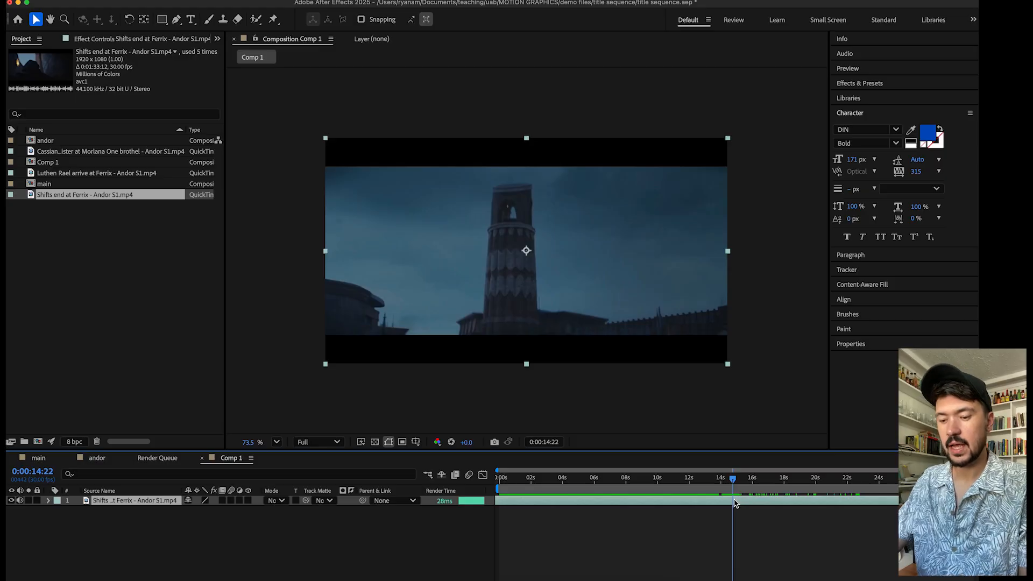
key("super+shift+d")
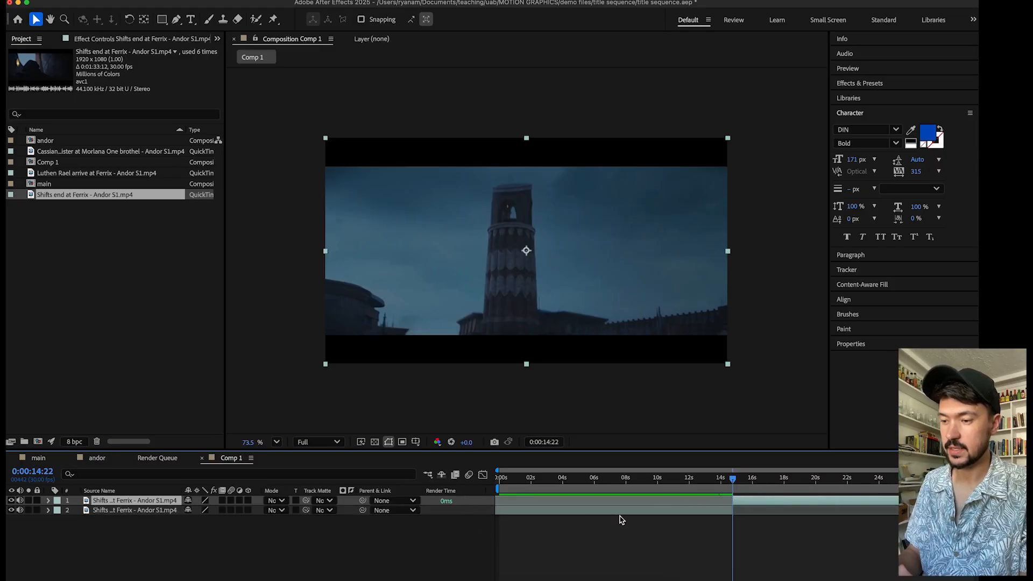
left_click(643, 512)
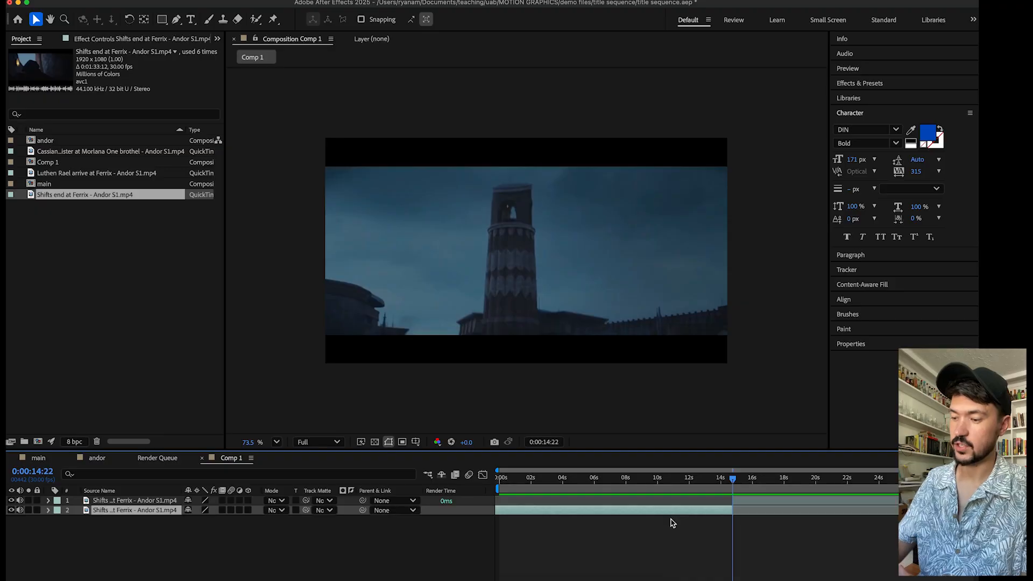
key("Delete")
left_click_drag(762, 507, 530, 513)
- Play the repositioned shot from 0:00:00:00 and mute the layer's audio
left_click_drag(507, 478, 491, 478)
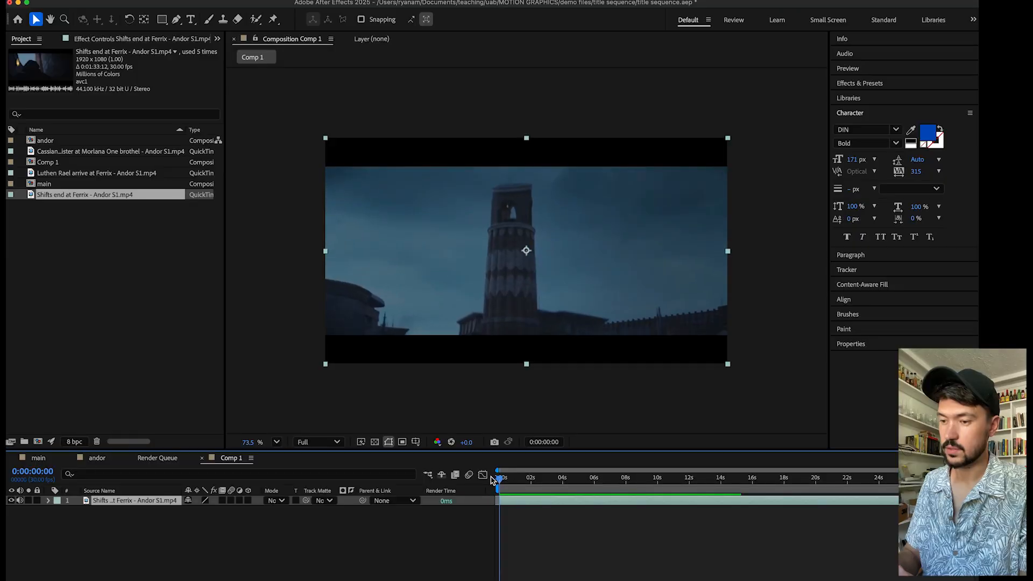
key("space")
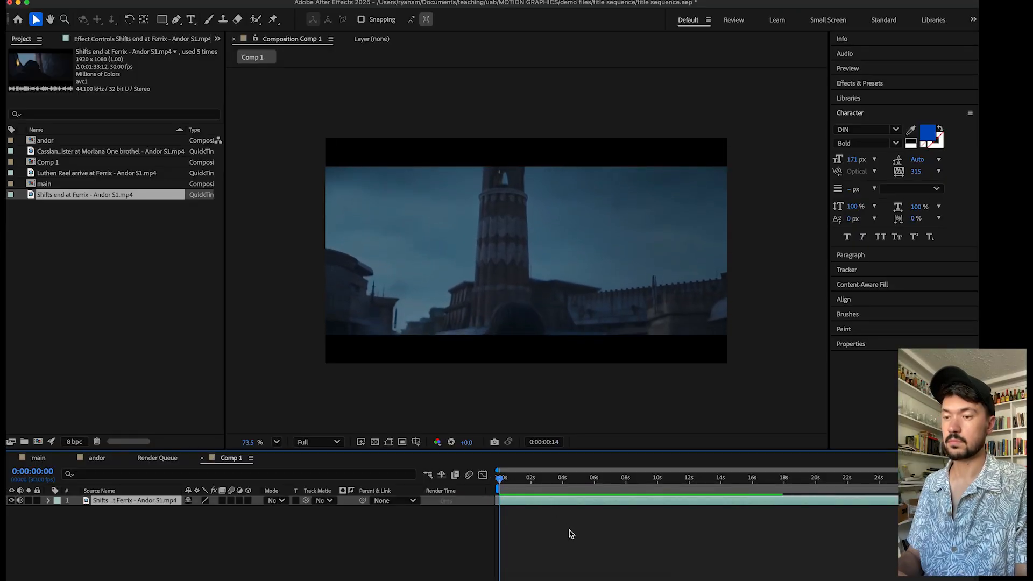
key("space")
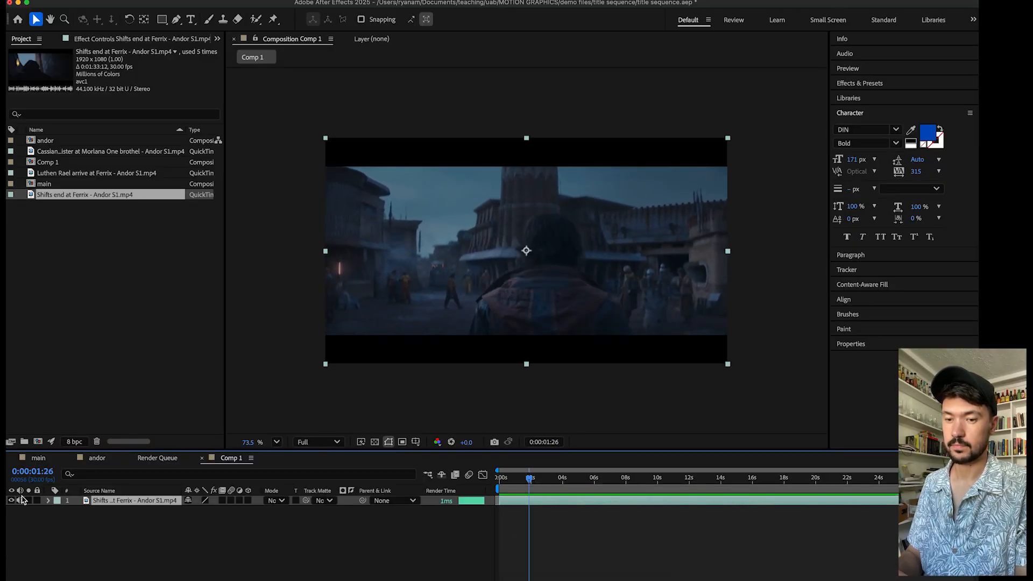
- Split the clip at 0:00:06:13, delete the part after the cut and play the trimmed shot from the start
left_click_drag(644, 481, 601, 479)
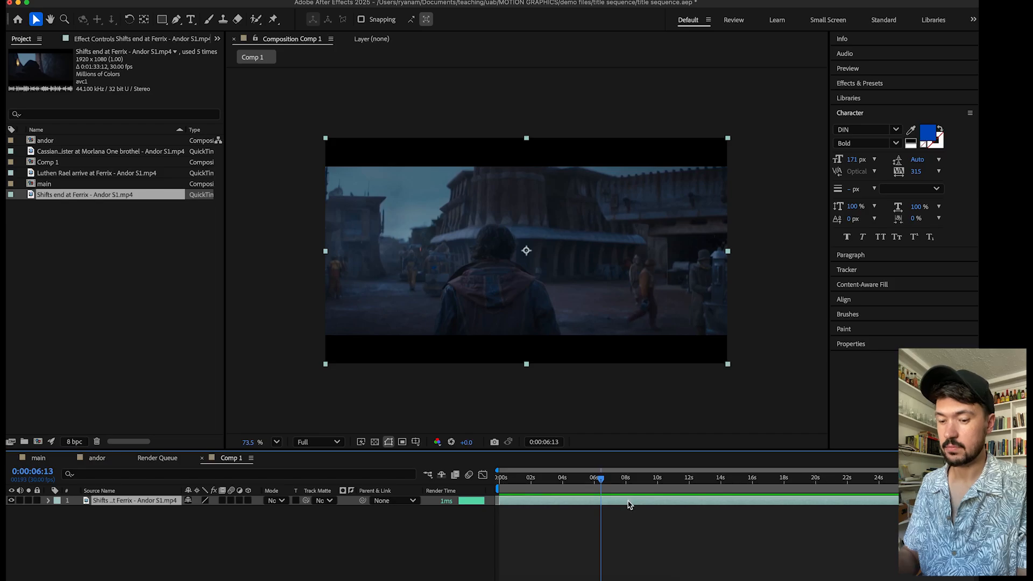
key("super+shift+d")
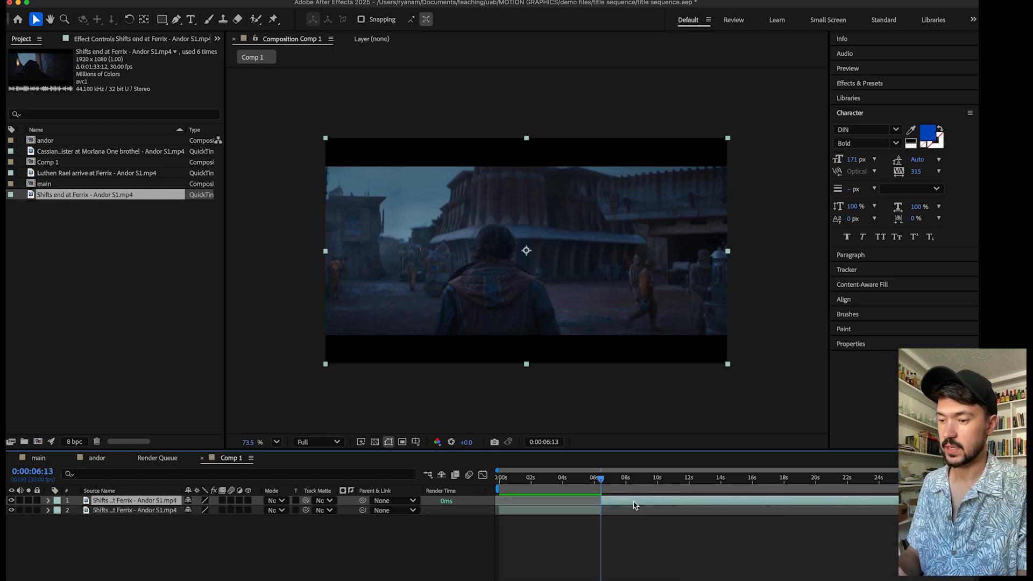
key("Delete")
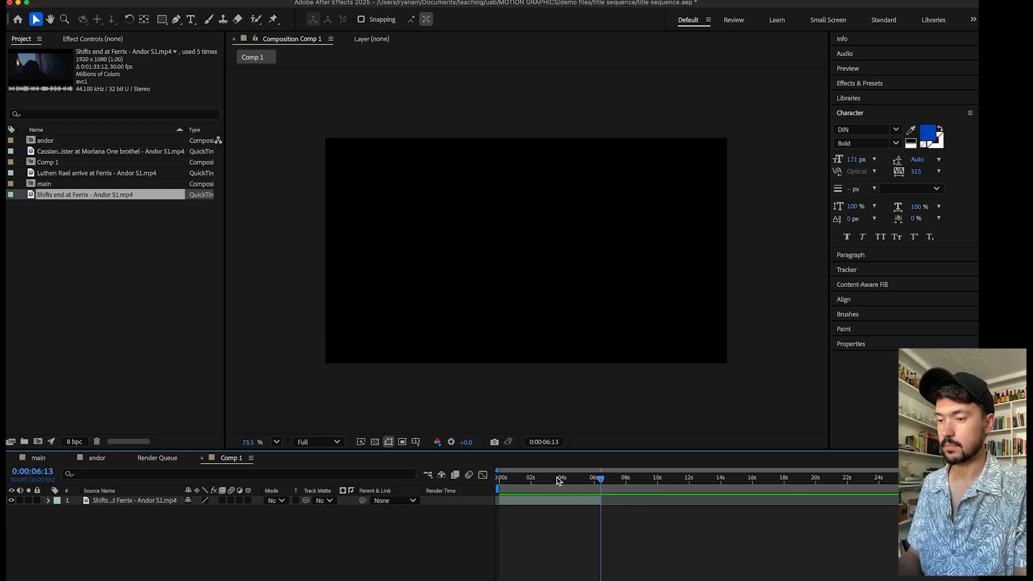
left_click_drag(559, 478, 487, 479)
key("space")
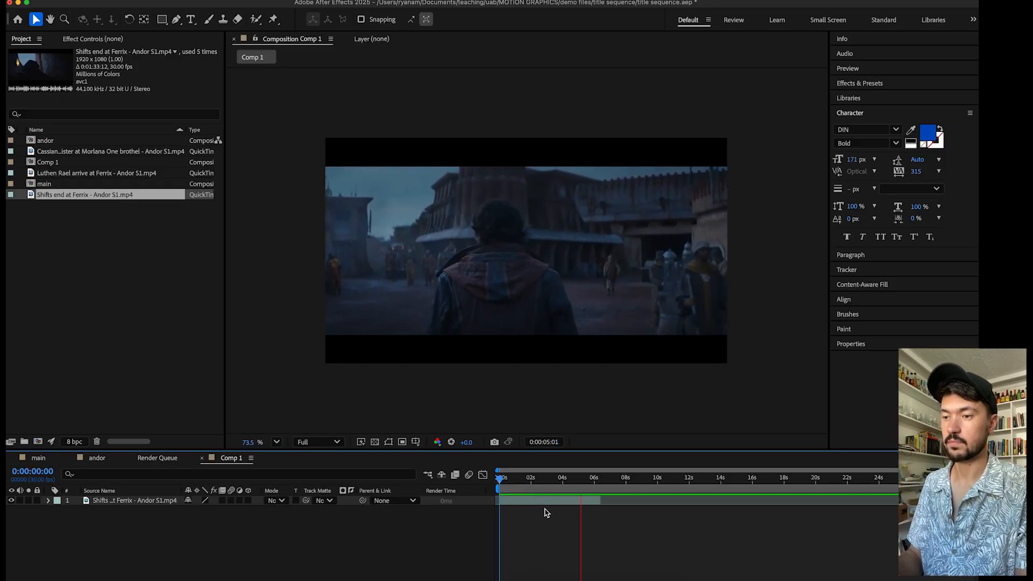
key("space")
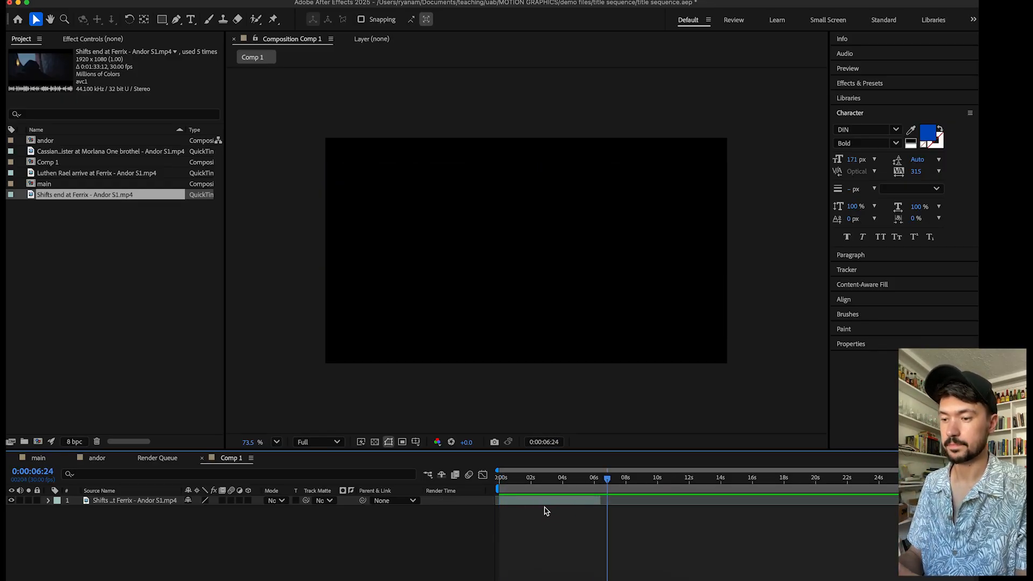
- Open the trimmed clip in its own Layer viewer with the Roto Brush tool active
left_click(541, 502)
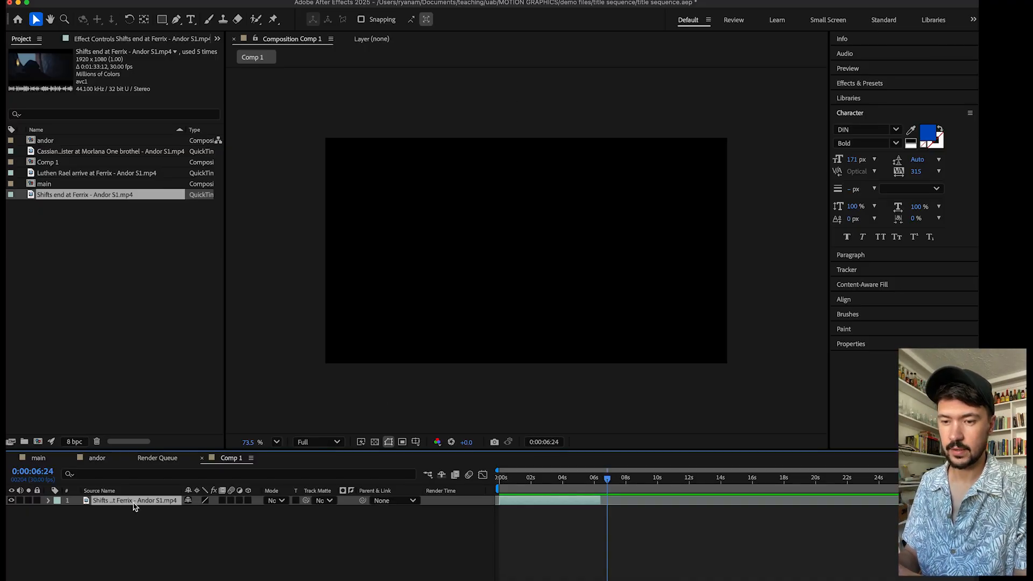
left_click(256, 21)
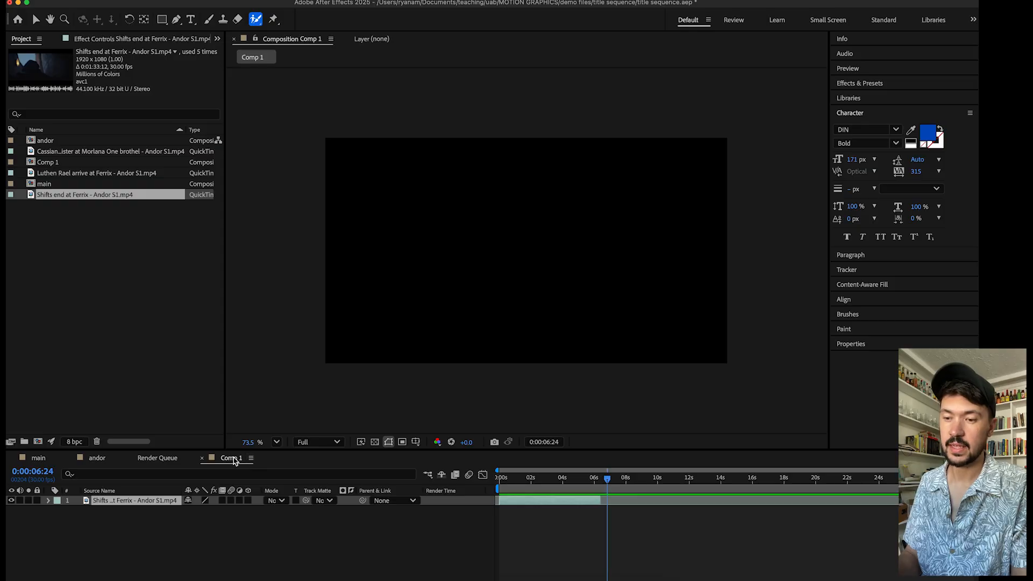
left_click(538, 477)
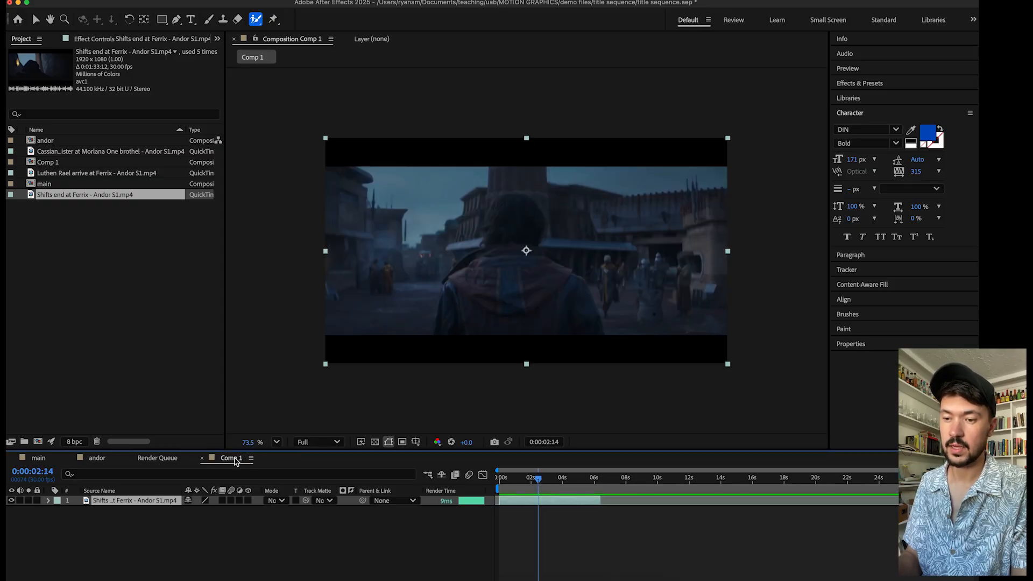
double_click(127, 503)
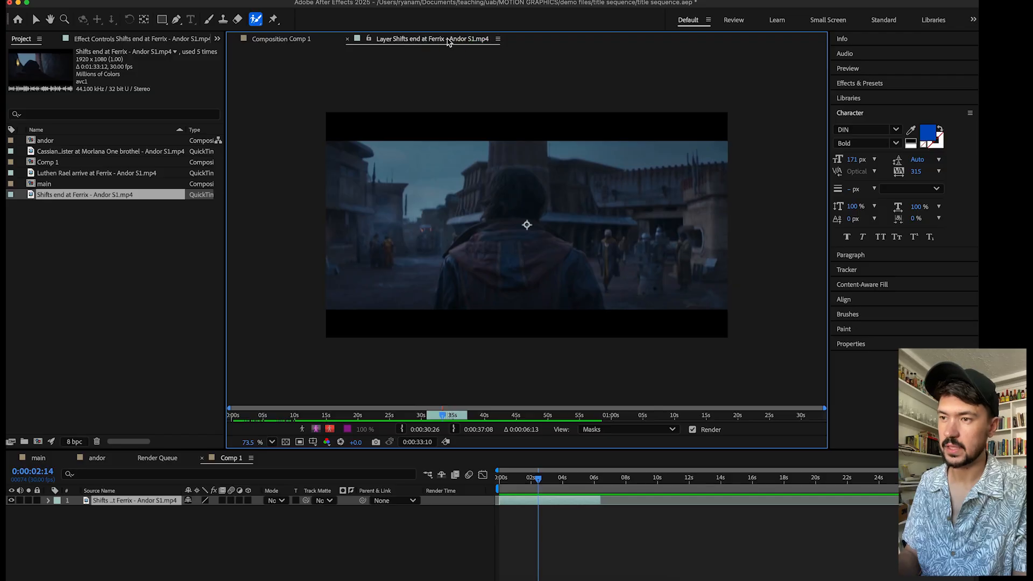
left_click(257, 21)
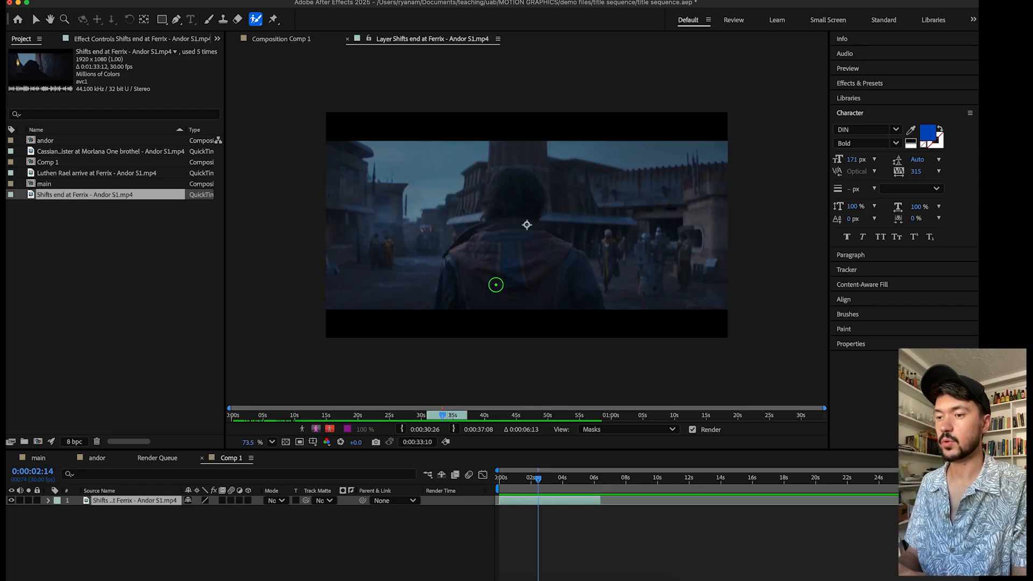
- At 0:00:01:28, Roto Brush the man seen from behind, subtracting the surrounding background and refining his head and lower right edge
left_click_drag(523, 477, 529, 477)
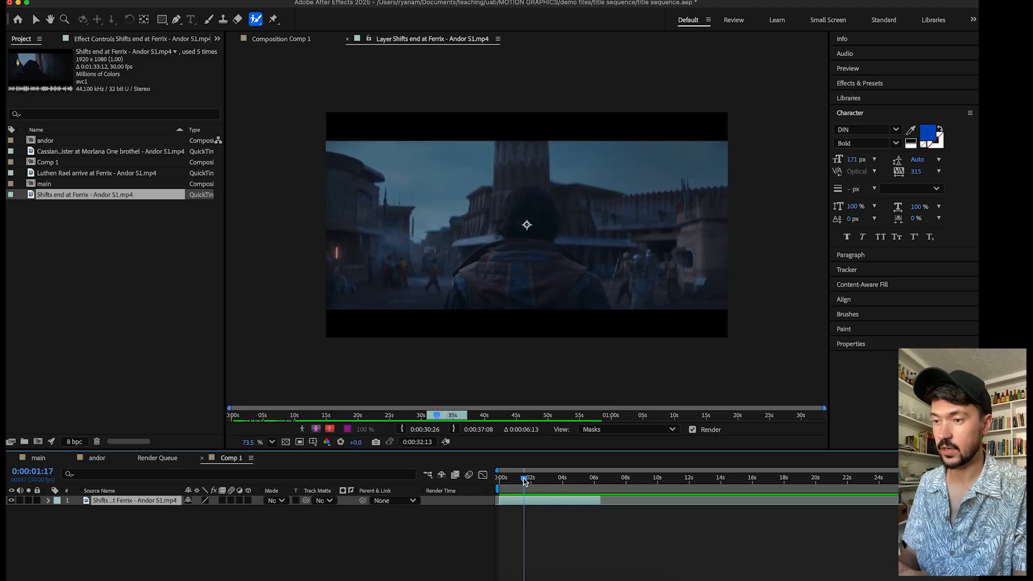
left_click_drag(528, 481, 531, 479)
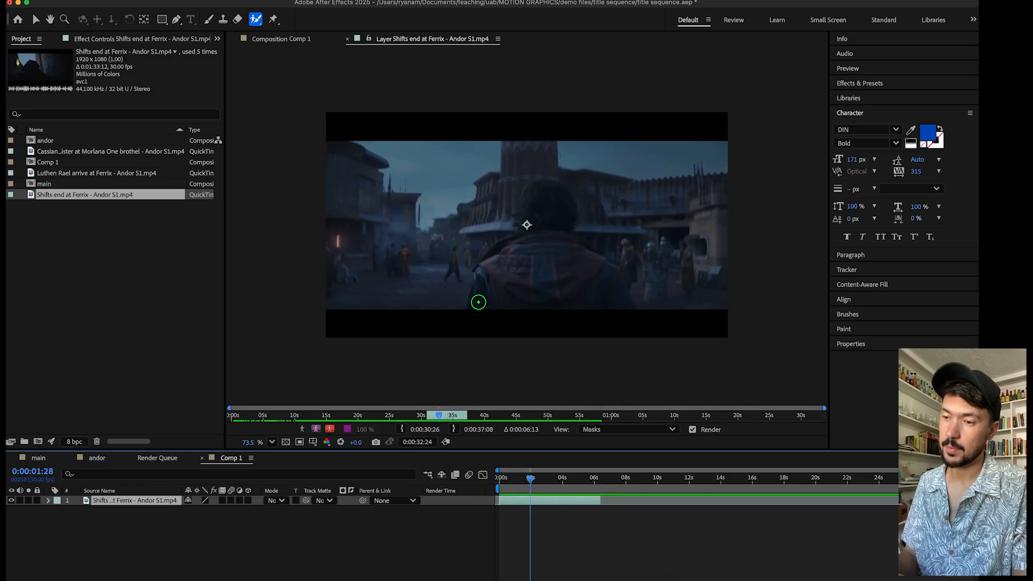
mouse_move(478, 302)
left_mouse_down()
mouse_move(493, 267)
mouse_move(523, 243)
mouse_move(534, 200)
mouse_move(555, 197)
mouse_move(567, 246)
mouse_move(612, 298)
mouse_move(482, 300)
left_mouse_up()
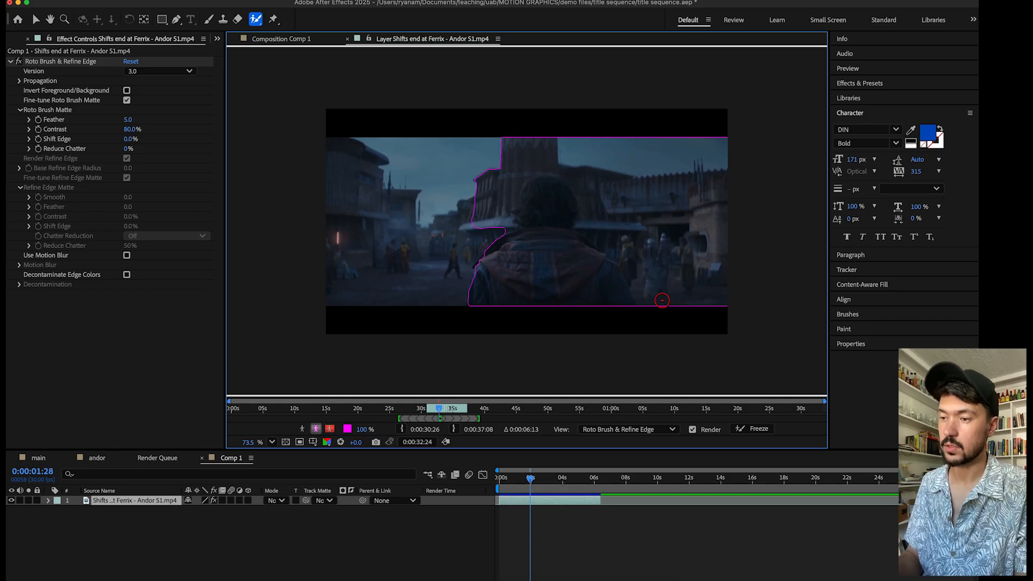
mouse_move(652, 299)
left_mouse_down()
mouse_move(636, 242)
mouse_move(609, 226)
mouse_move(578, 159)
mouse_move(538, 150)
mouse_move(488, 194)
left_mouse_up()
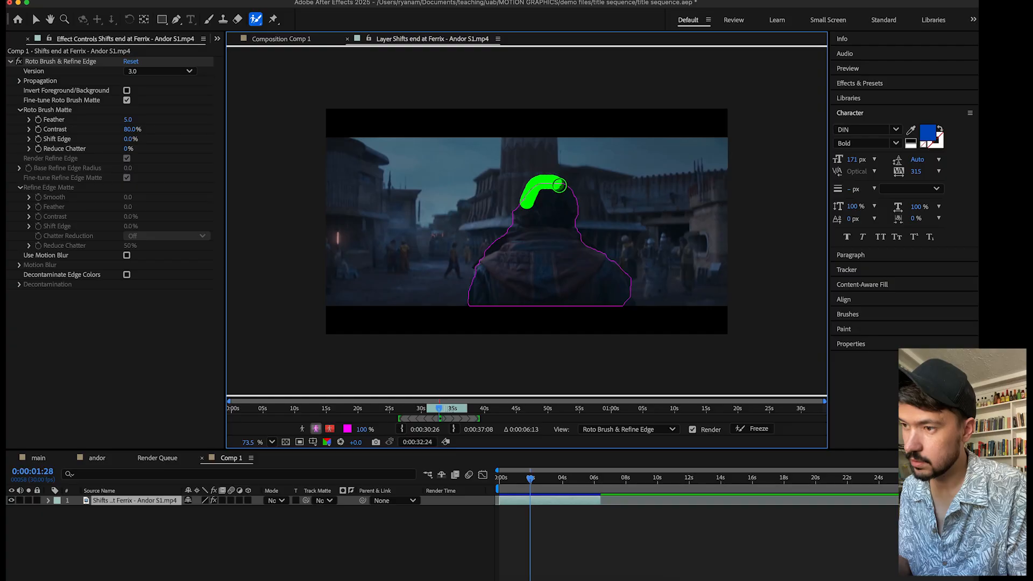
left_click_drag(564, 194, 565, 194)
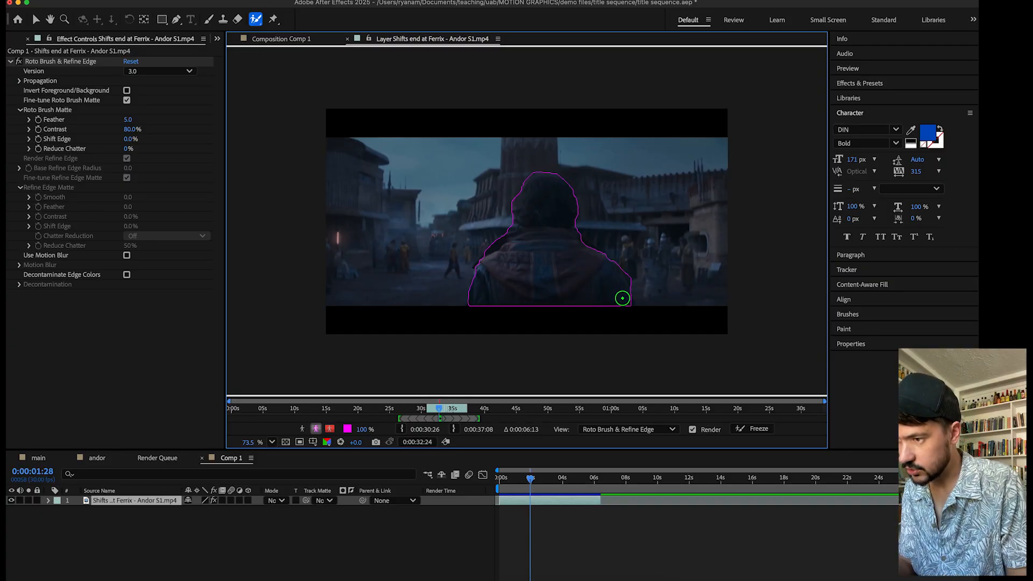
left_click_drag(625, 300, 625, 301)
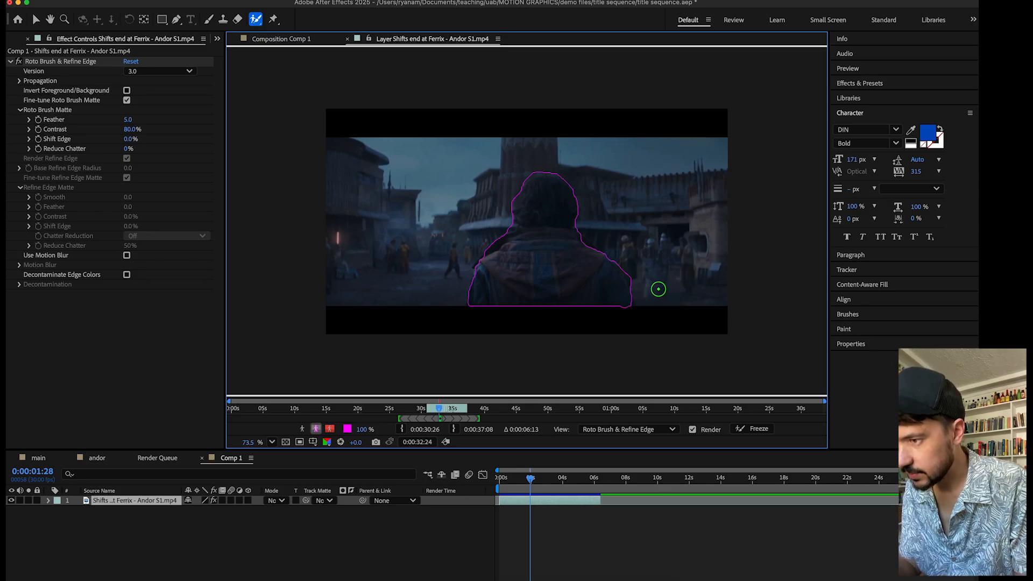
- At 0:00:01:28, subtract the background beside the man's right shoulder from the Roto Brush selection and add back the shoulder's edge
scroll(642, 286, "up", 5)
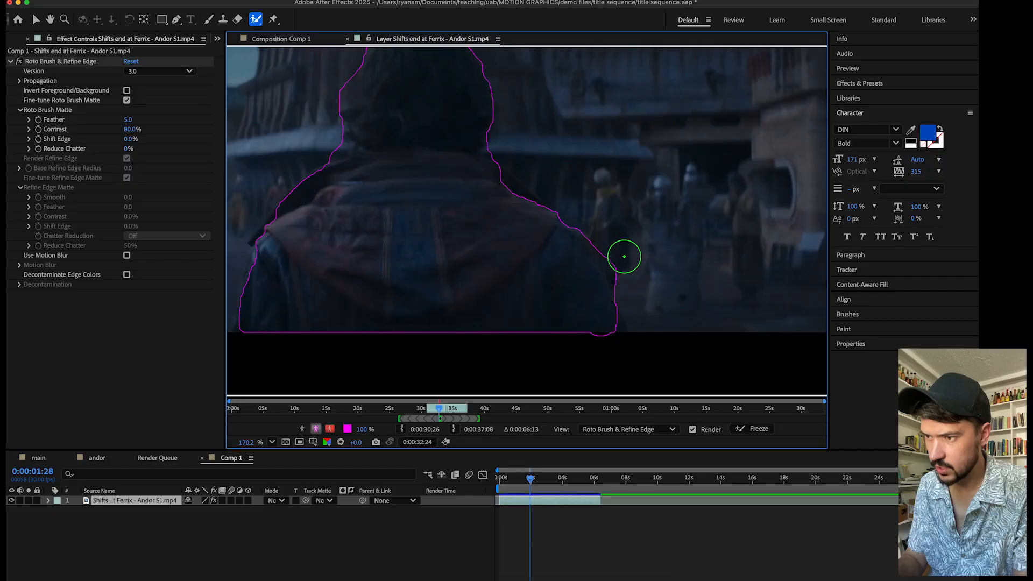
key("alt")
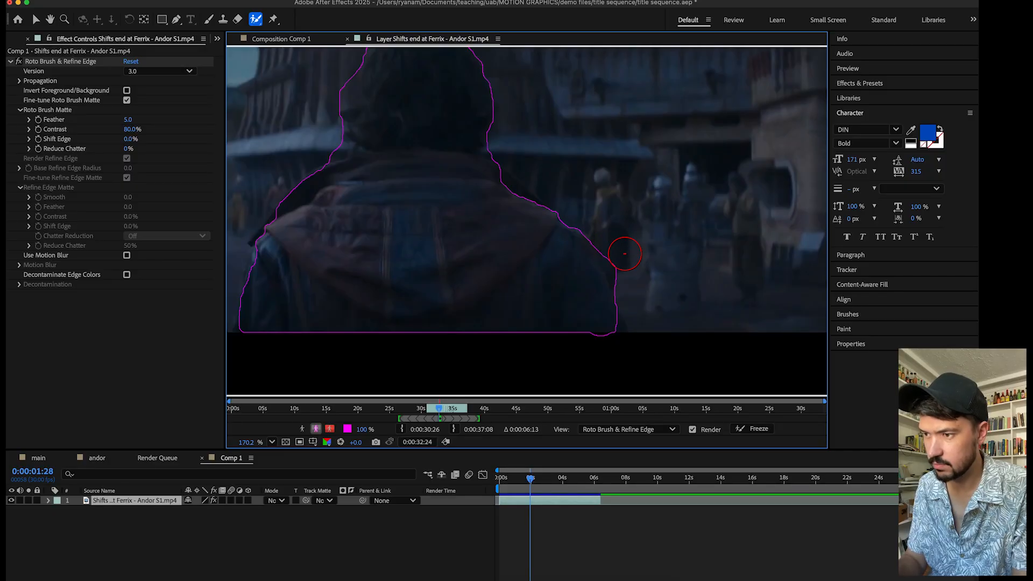
left_click_drag(628, 268, 588, 223)
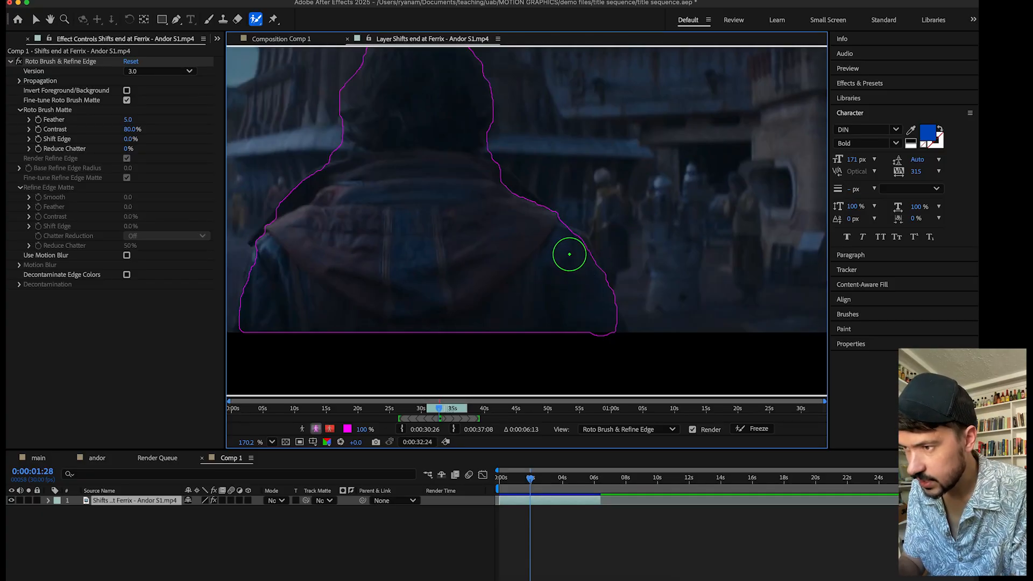
left_click_drag(571, 248, 581, 308)
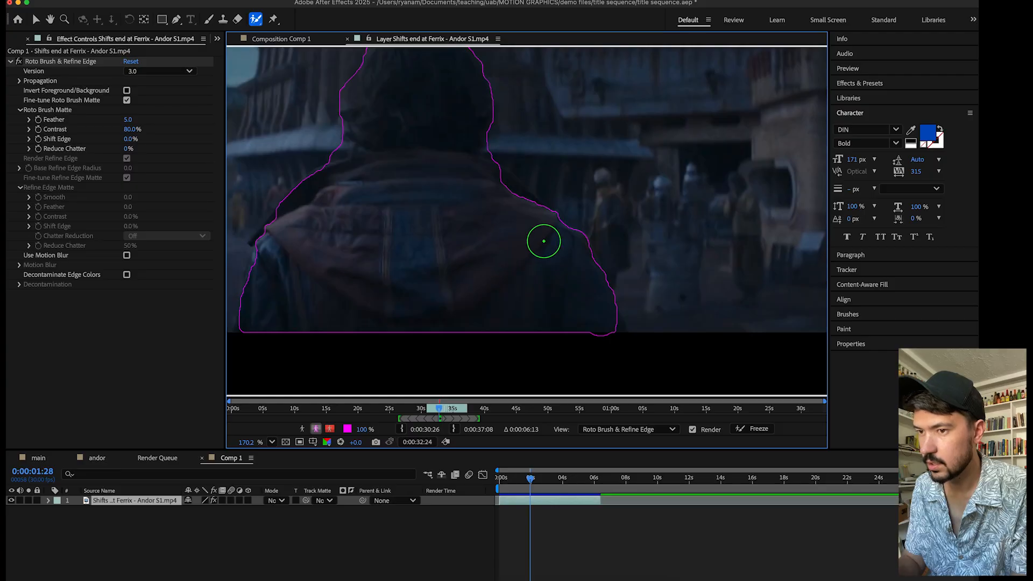
- Add the missing edges of the man's left shoulder and upper arm to the Roto Brush selection
scroll(549, 232, "left", 1)
scroll(549, 232, "left", 5)
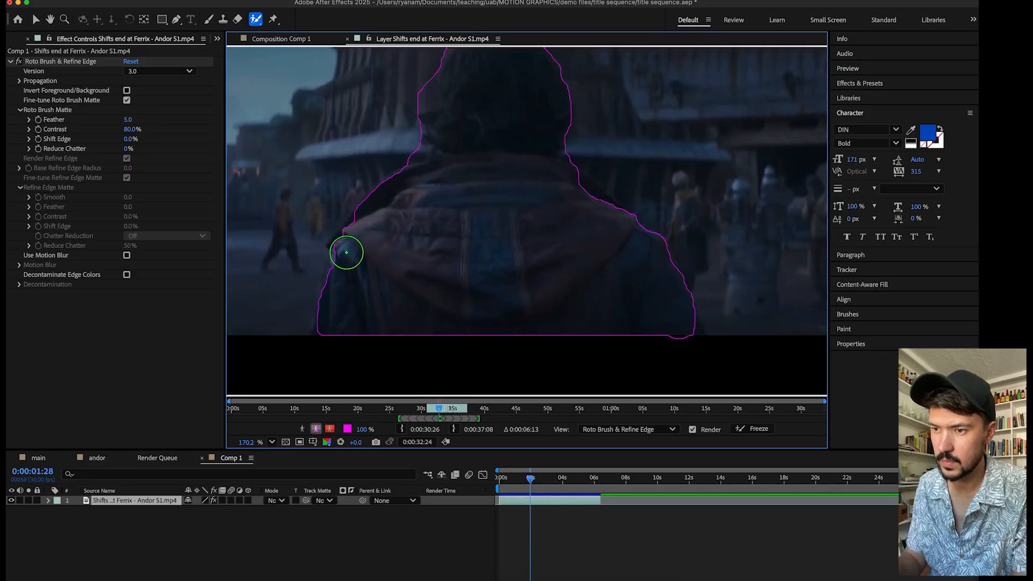
left_click_drag(348, 252, 362, 228)
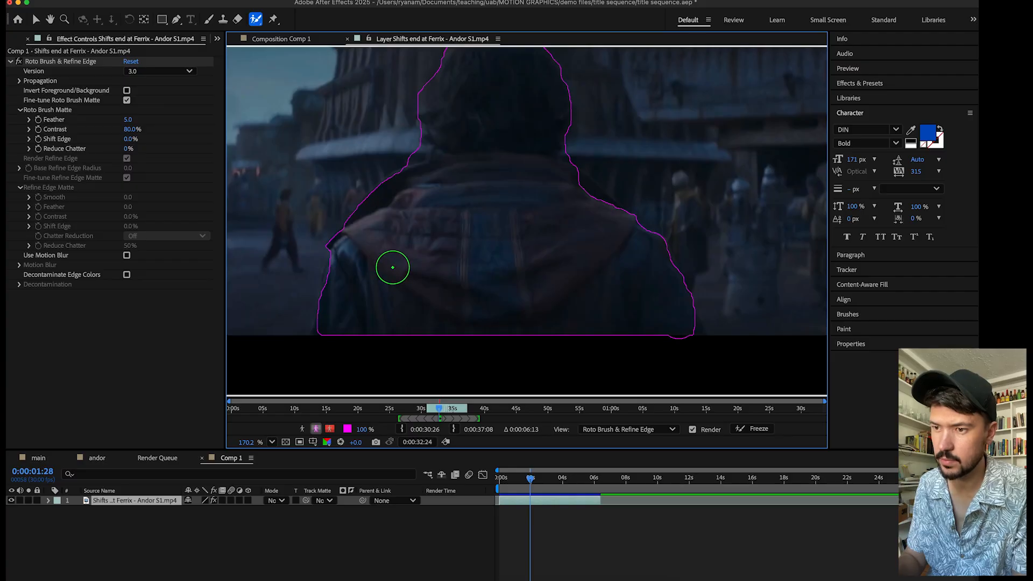
left_click_drag(341, 286, 342, 274)
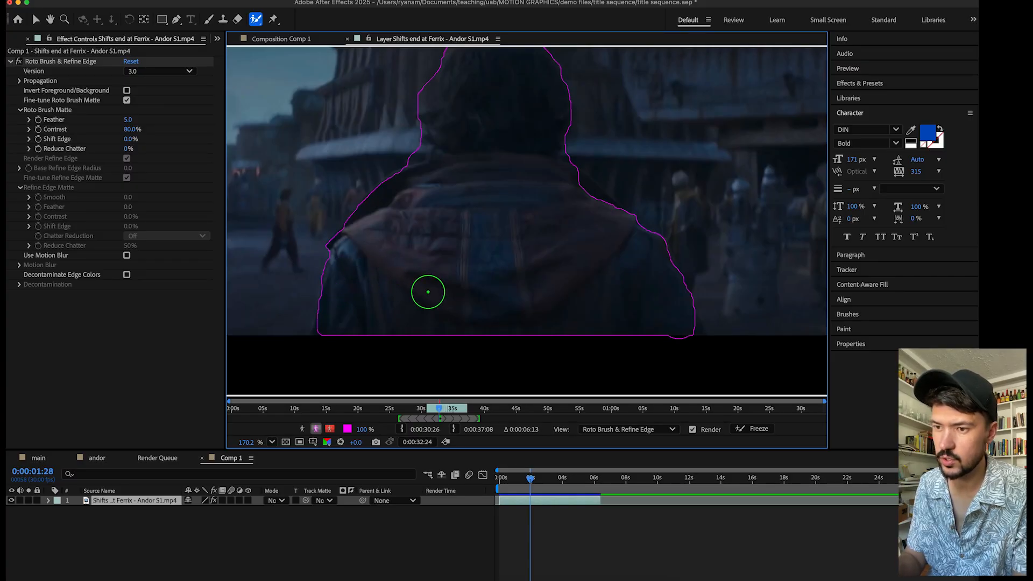
- Subtract the background around the top of the man's head from the selection, undoing the stray foreground dab above it
scroll(452, 235, "up", 3)
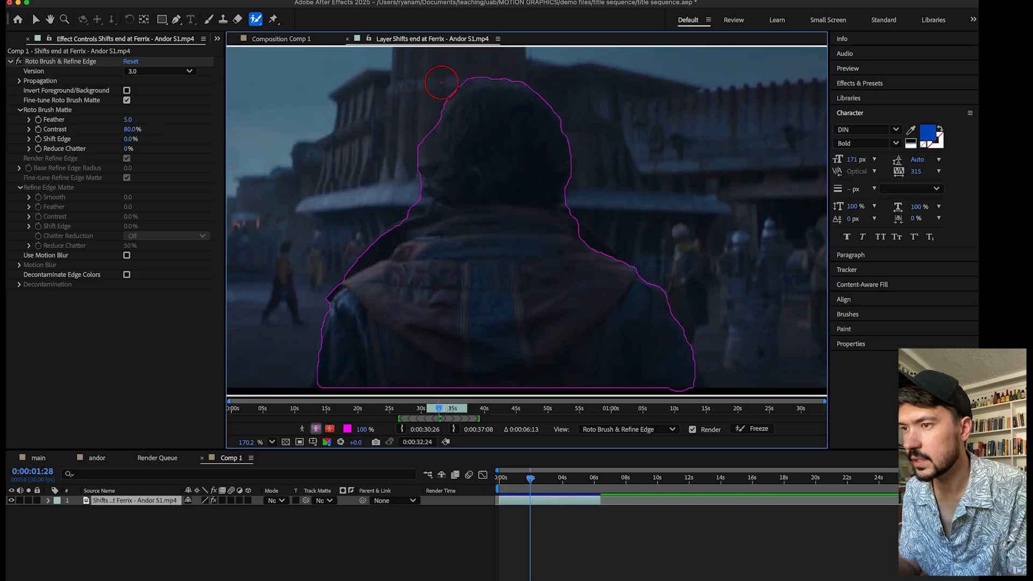
left_click_drag(442, 82, 505, 60)
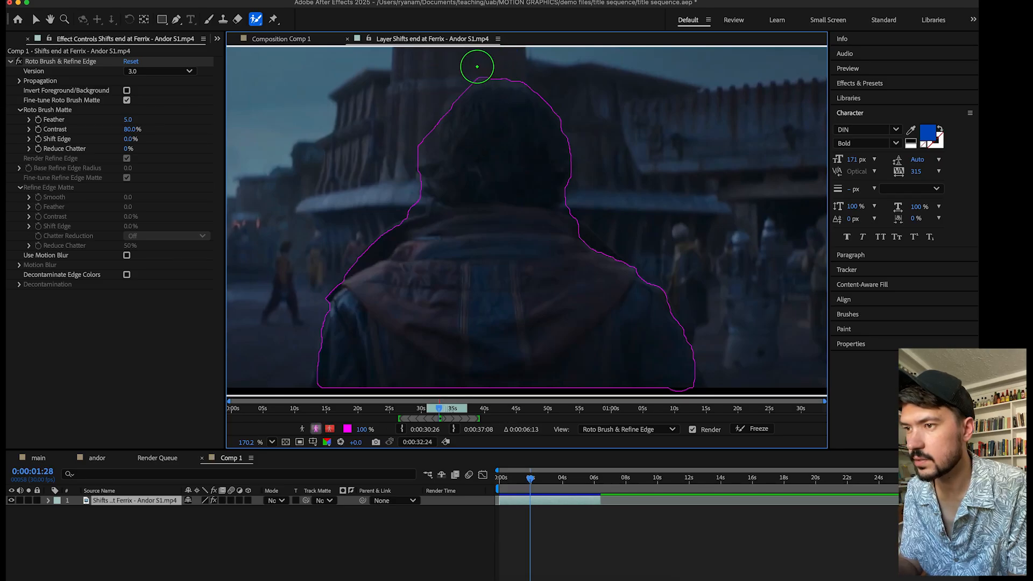
left_click(477, 67)
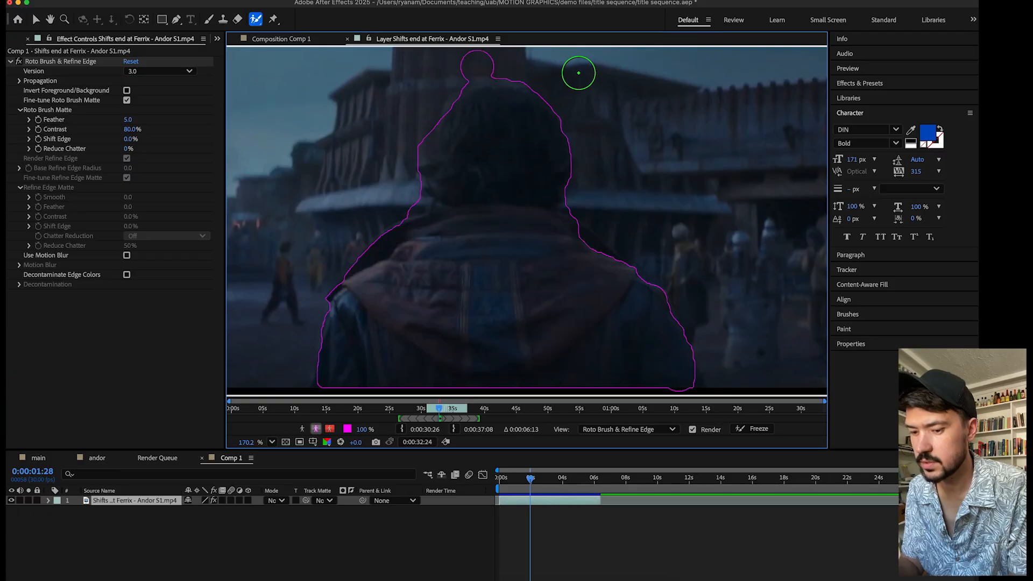
key("cmd+z")
left_click_drag(475, 64, 514, 64)
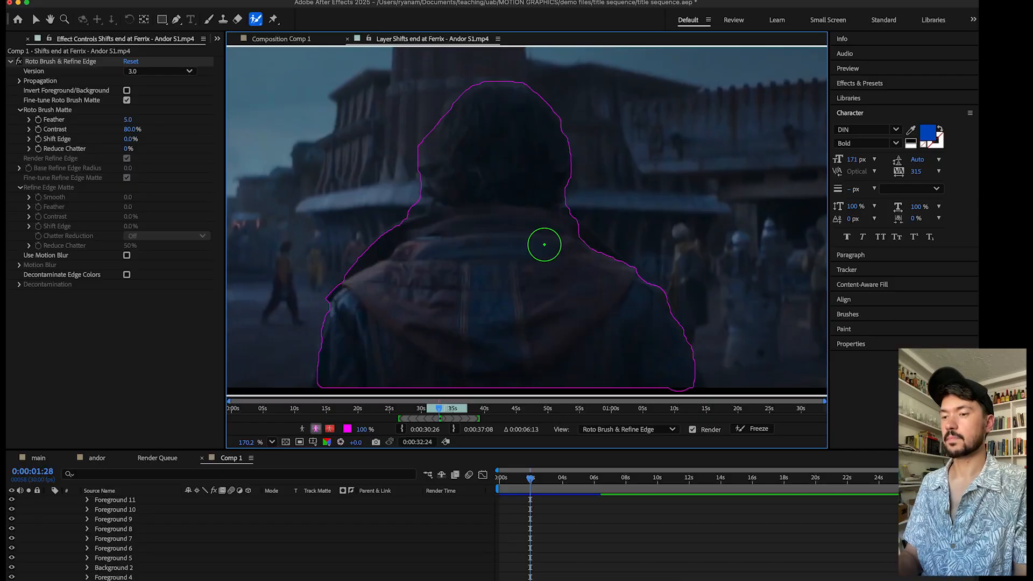
- Play the shot in the Layer viewer to propagate the Roto Brush matte, ending at 0:00:01:23
scroll(544, 245, "down", 5)
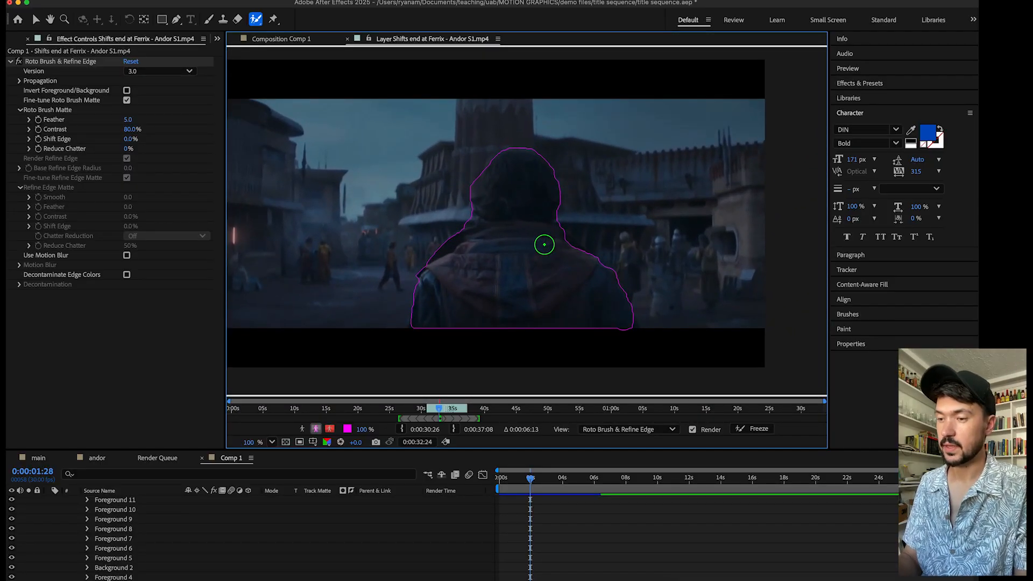
key("space")
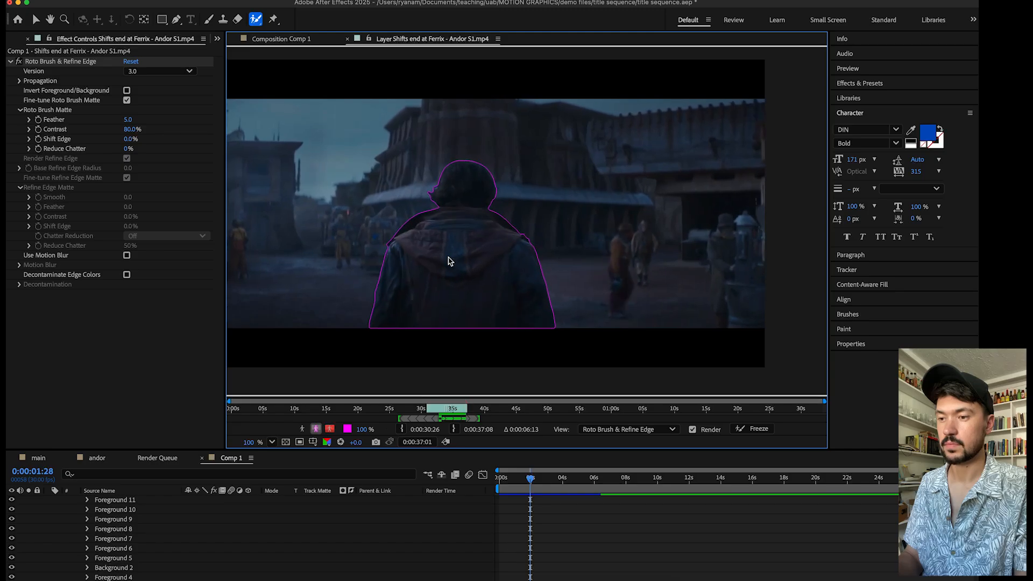
key("space")
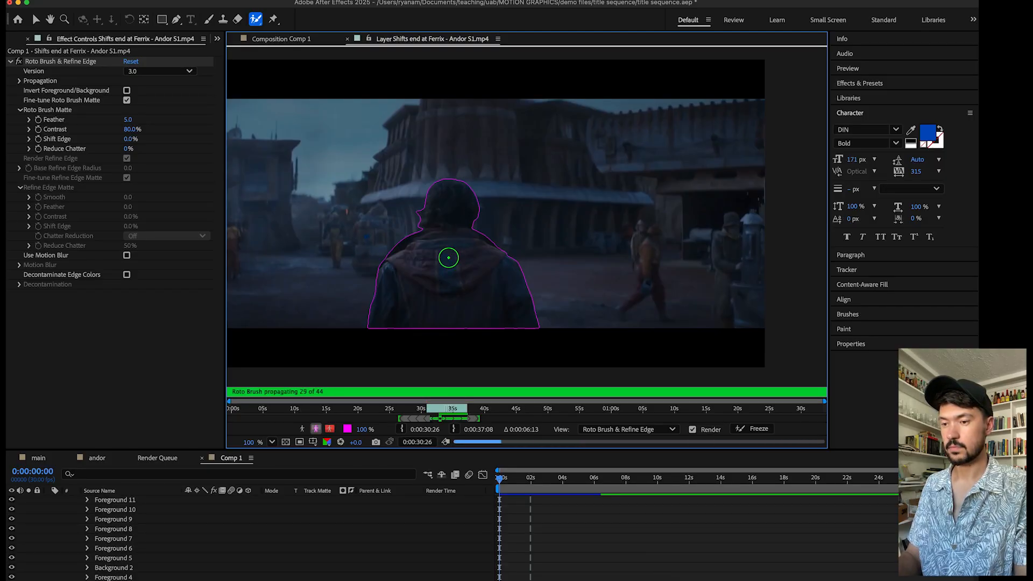
scroll(448, 258, "down", 5)
scroll(448, 261, "up", 3)
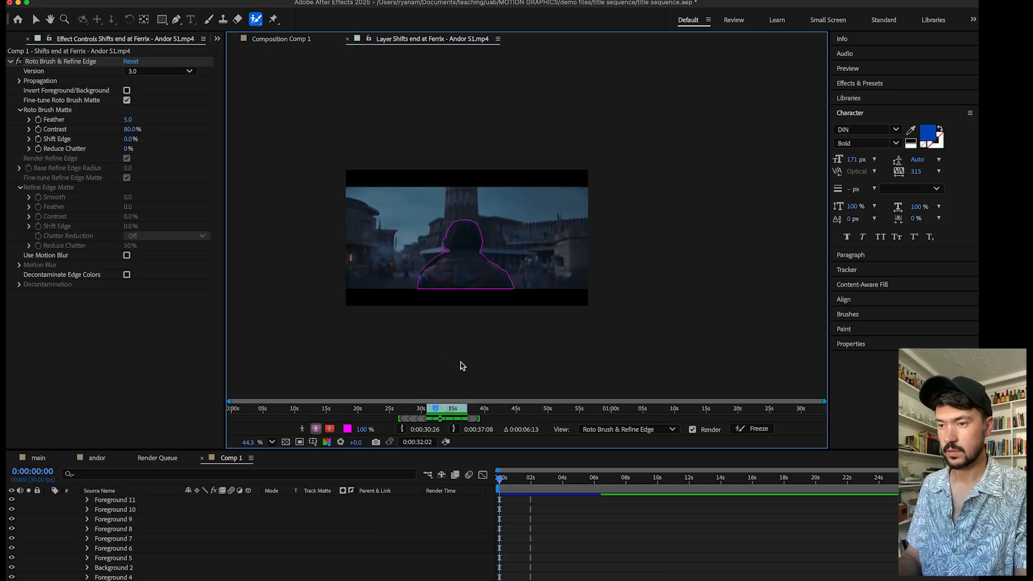
scroll(460, 363, "up", 3)
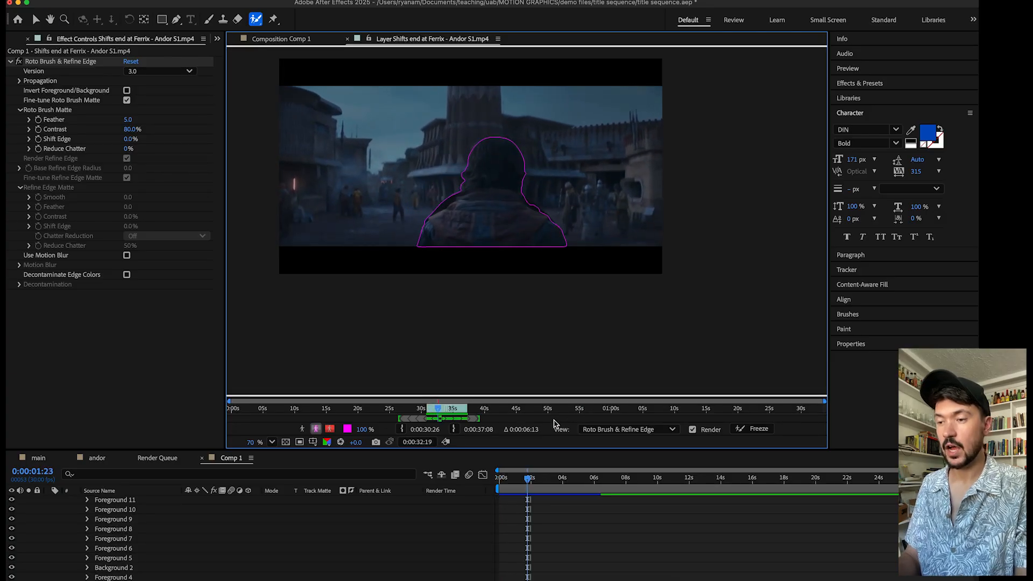
- Check the outline frame by frame from 0:00:01:23 to 0:00:03:11 and add the missing collar area near the right shoulder there
scroll(486, 168, "up", 3)
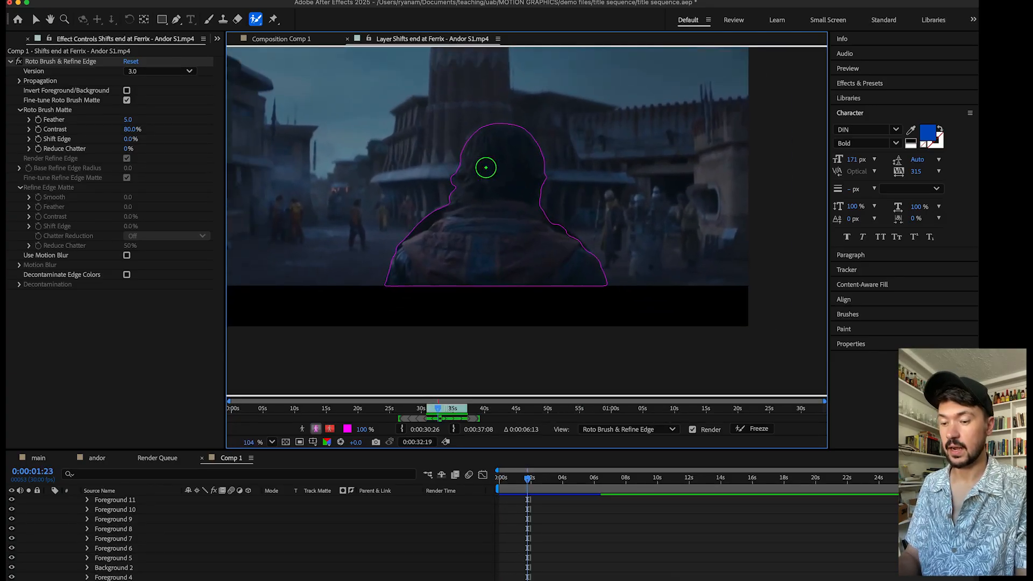
key("space")
left_click_drag(404, 154, 452, 205)
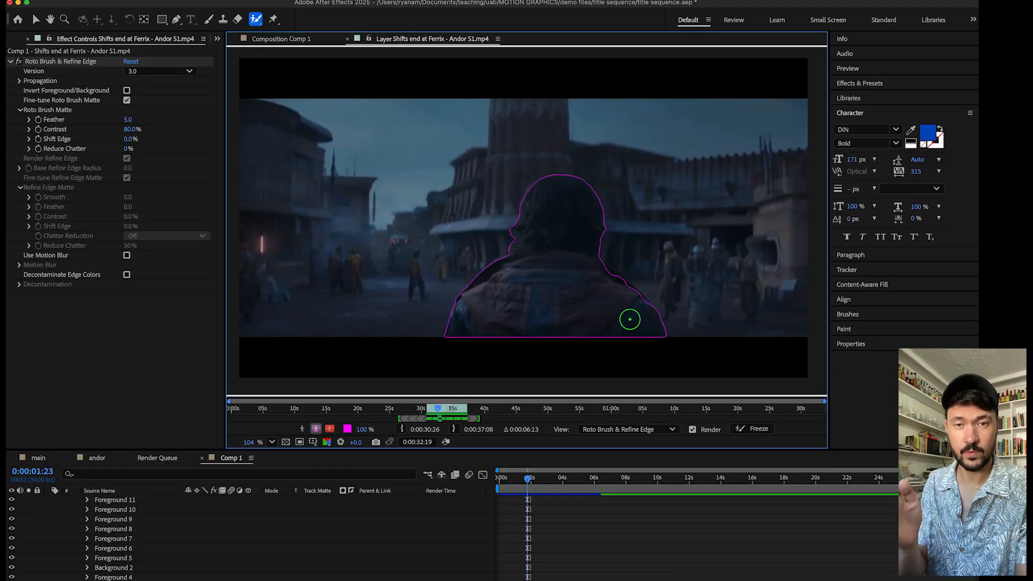
key("super+Right")
key("super+Right")
key("super+Right")
key("super+Right")
key("super+Right")
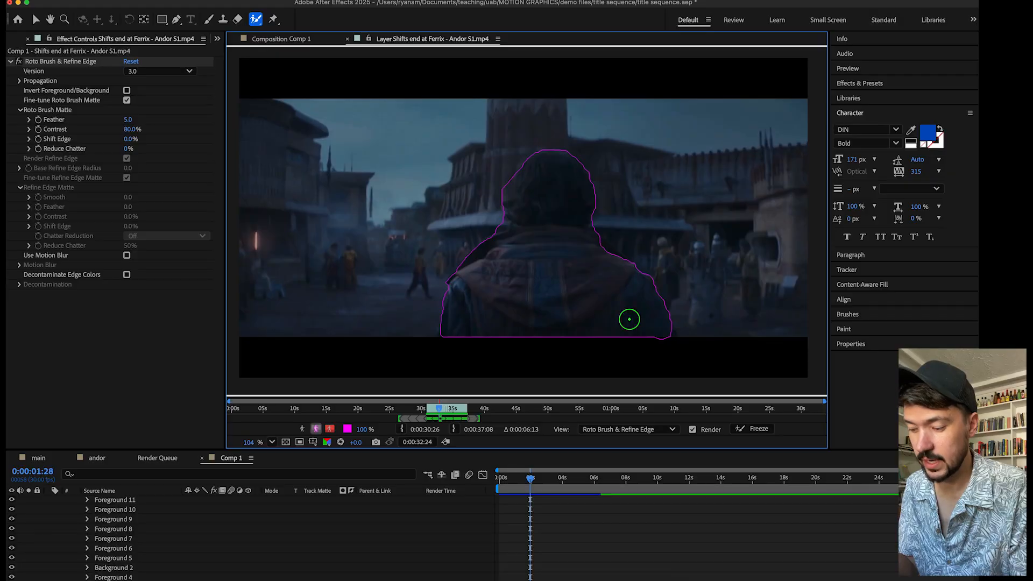
key("super+Right")
key("super+Right")
key("super+Right")
key("super+Right")
key("super+Right")
key("super+Right")
key("super+Right")
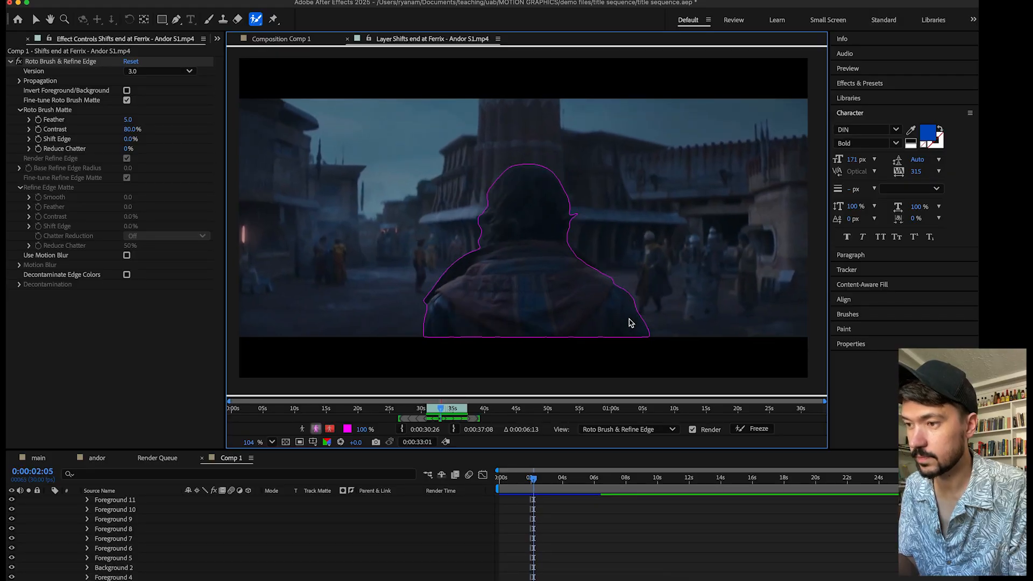
key("super+Right")
key("super+Right")
key("super+Right")
key("super+Right")
key("super+Right")
key("super+Right")
key("super+Right")
key("super+Right")
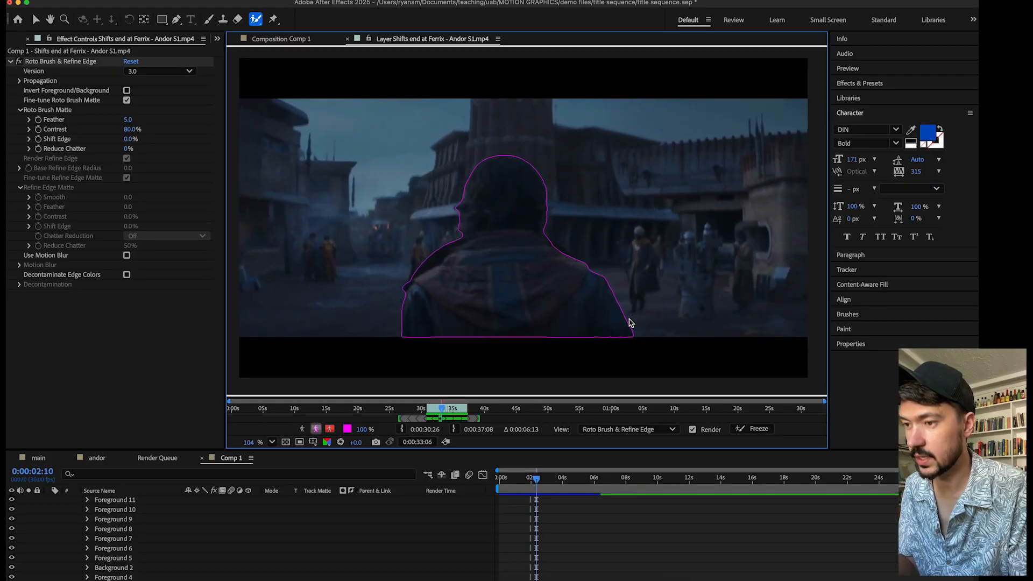
key("super+Right")
key("super+Right")
key("super+Right")
key("super+Right")
key("super+Right")
key("super+Right")
key("super+Right")
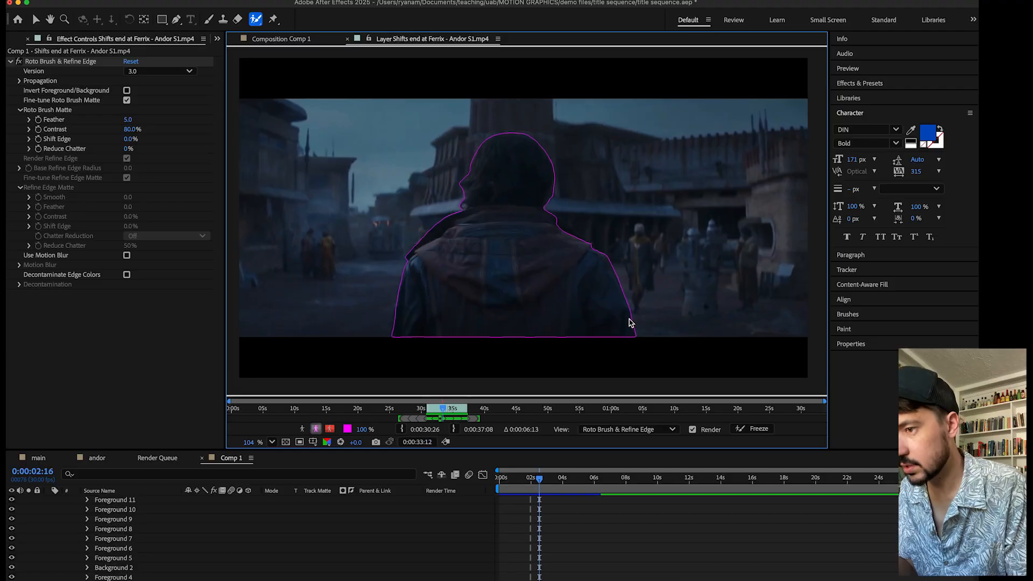
key("super+Right")
key("super+Right")
key("super+Right")
key("super+Right")
key("super+Right")
key("super+Right")
key("super+Right")
key("super+Right")
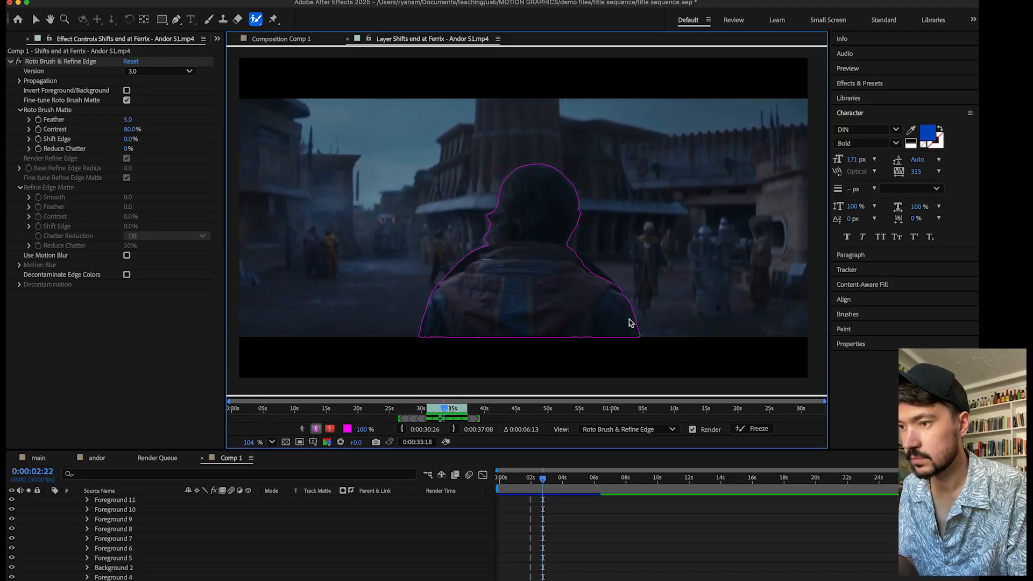
key("super+Right")
key("super+Right")
key("super+Right")
key("super+Right")
key("super+Right")
key("super+Right")
key("super+Right")
key("super+Right")
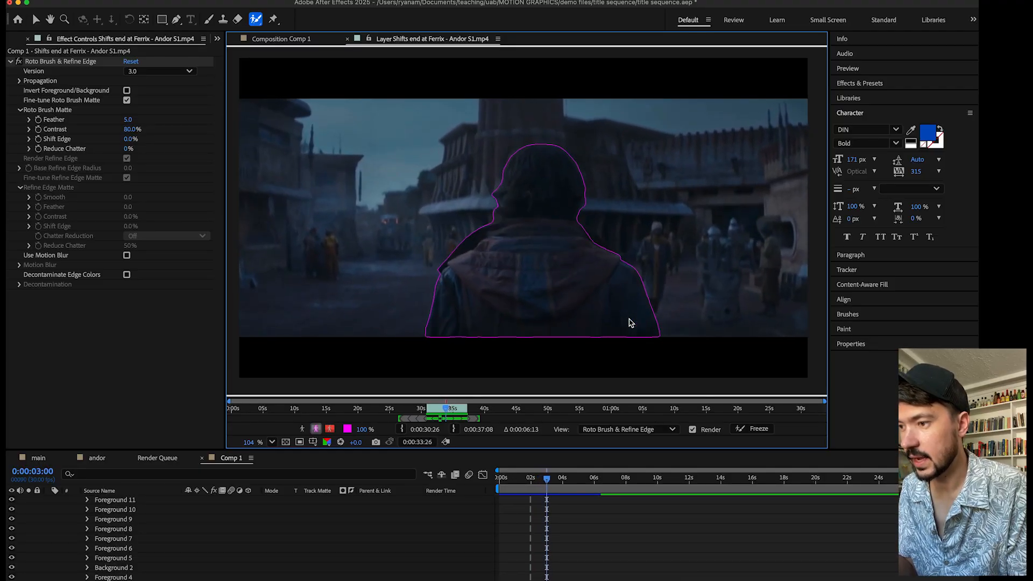
key("super+Right")
key("super+Right")
key("super+Right")
key("super+Right")
key("super+Right")
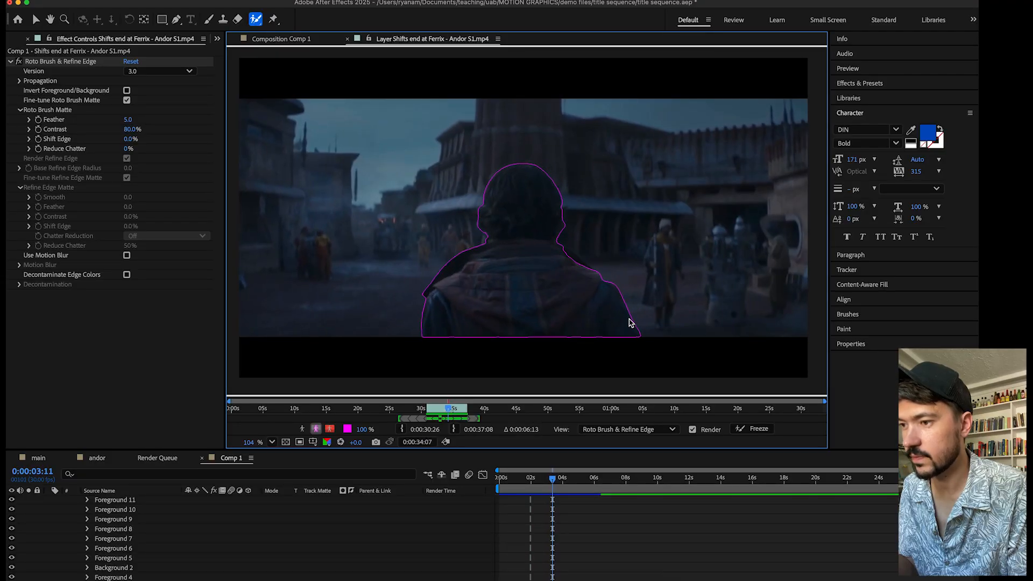
scroll(567, 231, "up", 5)
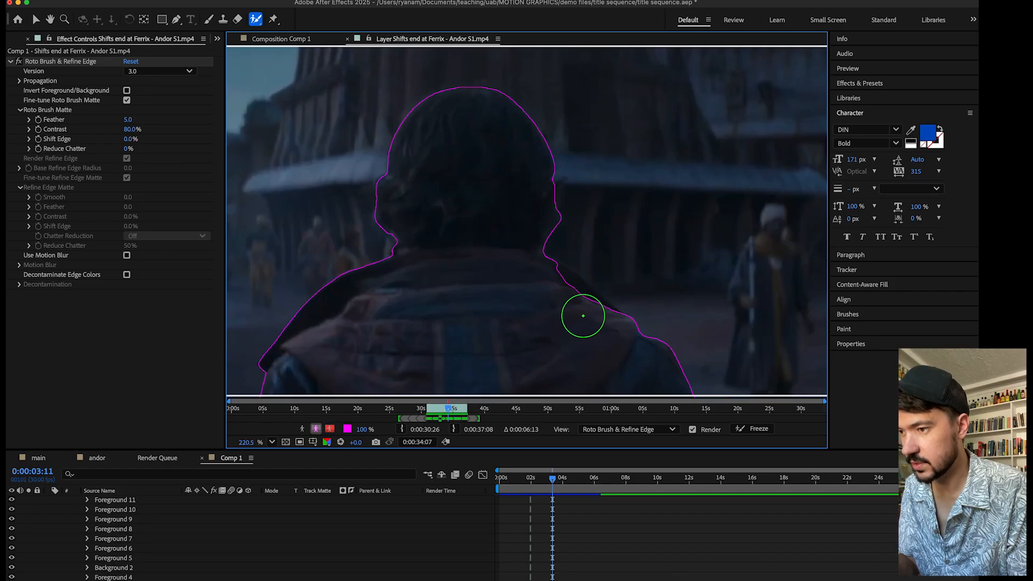
left_click_drag(584, 316, 554, 284)
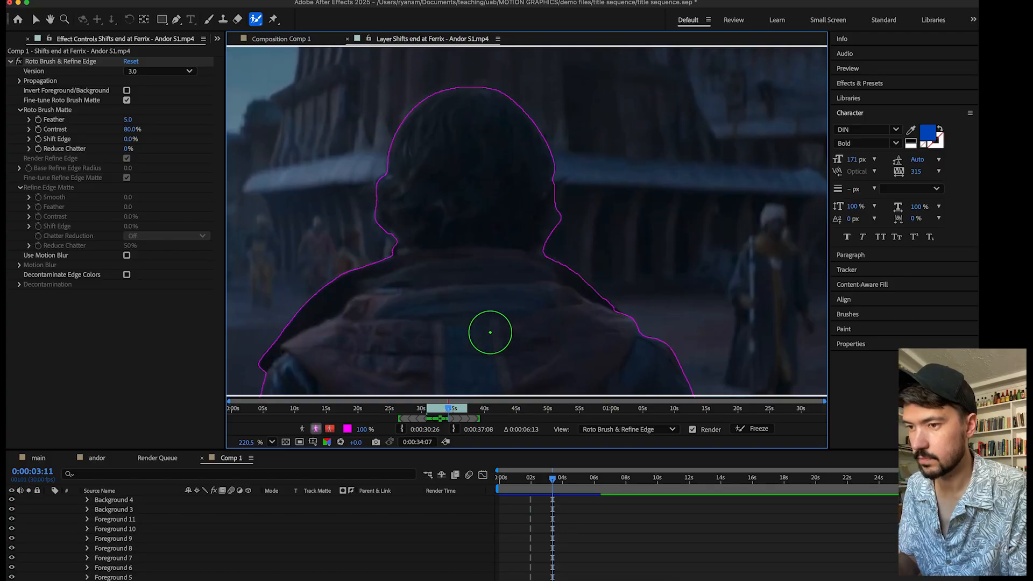
- Advance frame by frame from 0:00:03:11 to 0:00:04:07, examining the propagated Roto Brush outline around the man
scroll(490, 332, "down", 5)
key("space")
left_click_drag(478, 348, 503, 300)
key("super+Right")
key("super+Right")
key("super+Right")
key("super+Right")
key("super+Right")
key("super+Right")
key("super+Right")
key("super+Right")
key("super+Right")
key("super+Right")
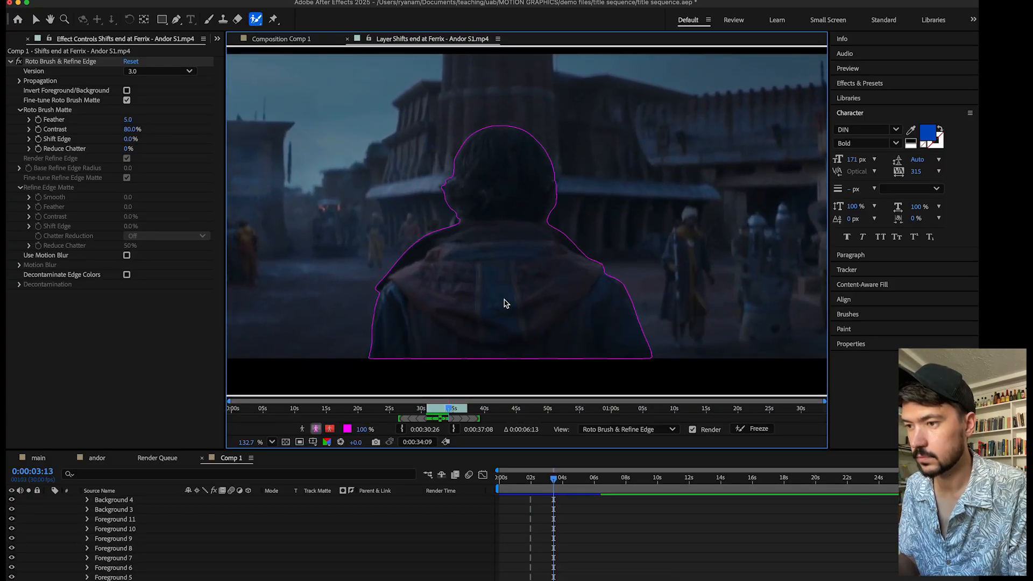
key("super+Right")
key("super+Right")
key("super+Right")
key("super+Right")
key("super+Right")
key("super+Right")
key("super+Right")
key("super+Right")
key("super+Right")
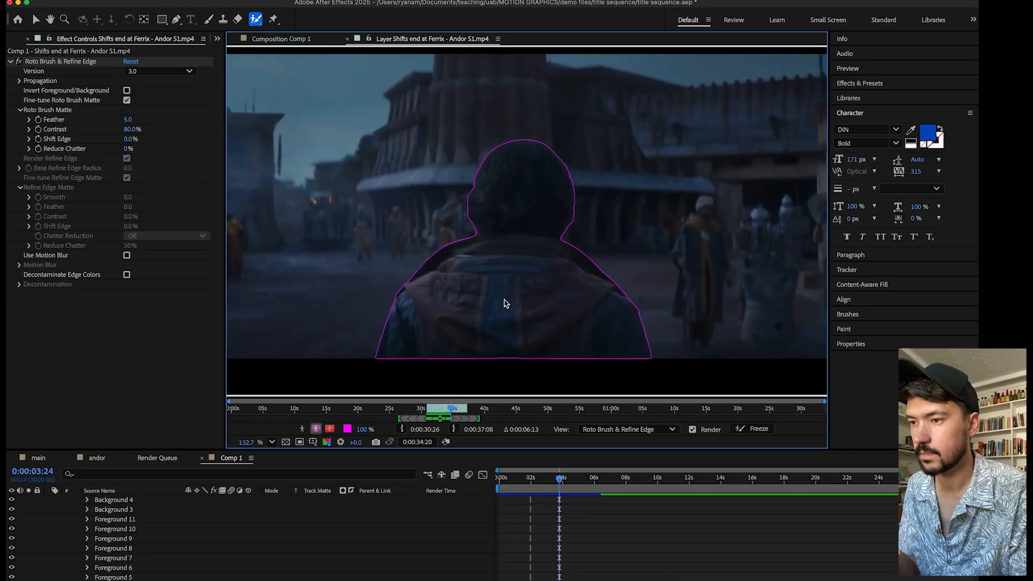
key("super+Right")
key("super+Right")
key("super+Right")
key("super+Right")
key("super+Right")
key("super+Right")
key("super+Right")
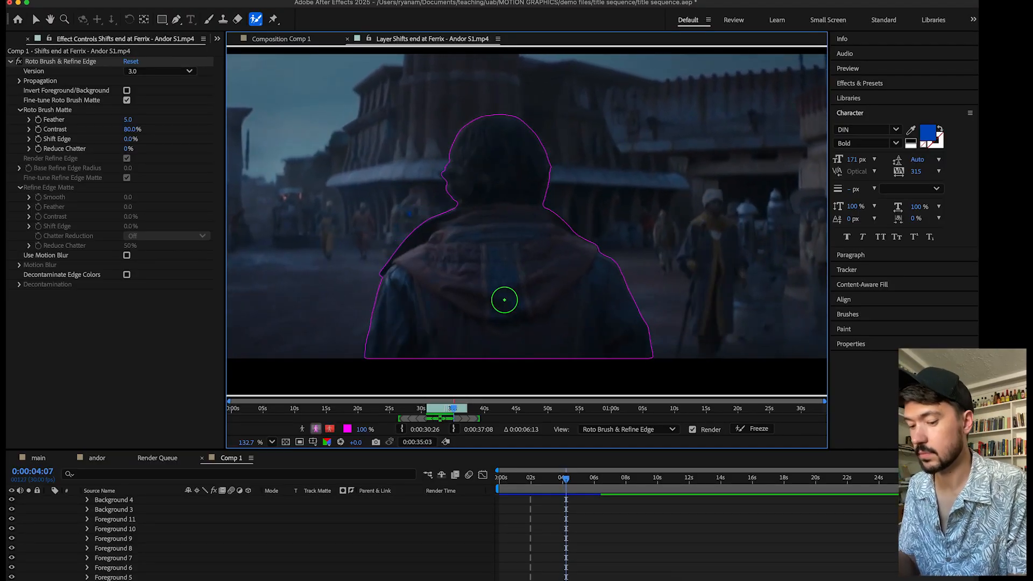
key("super+Right")
key("super+Right")
key("super+Right")
key("super+Right")
key("super+Right")
key("super+Right")
key("super+Right")
key("super+Right")
key("super+Right")
key("super+Right")
key("super+Right")
key("super+Right")
key("super+Right")
key("super+Right")
key("super+Right")
key("super+Right")
key("super+Right")
key("super+Right")
key("super+Right")
key("super+Right")
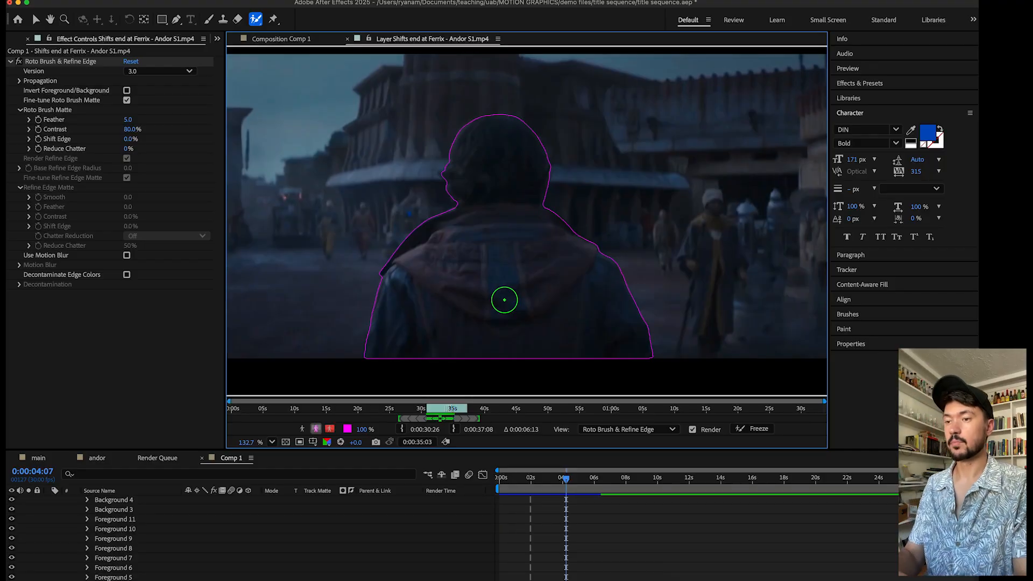
key("super+Right")
key("super+Right")
key("super+Right")
key("super+Right")
key("super+Right")
key("super+Right")
key("super+Right")
key("super+Right")
key("super+Right")
key("super+Right")
key("super+Right")
key("super+Right")
key("super+Right")
key("super+Right")
key("super+Right")
key("super+Right")
key("super+Right")
key("super+Right")
key("super+Right")
key("super+Right")
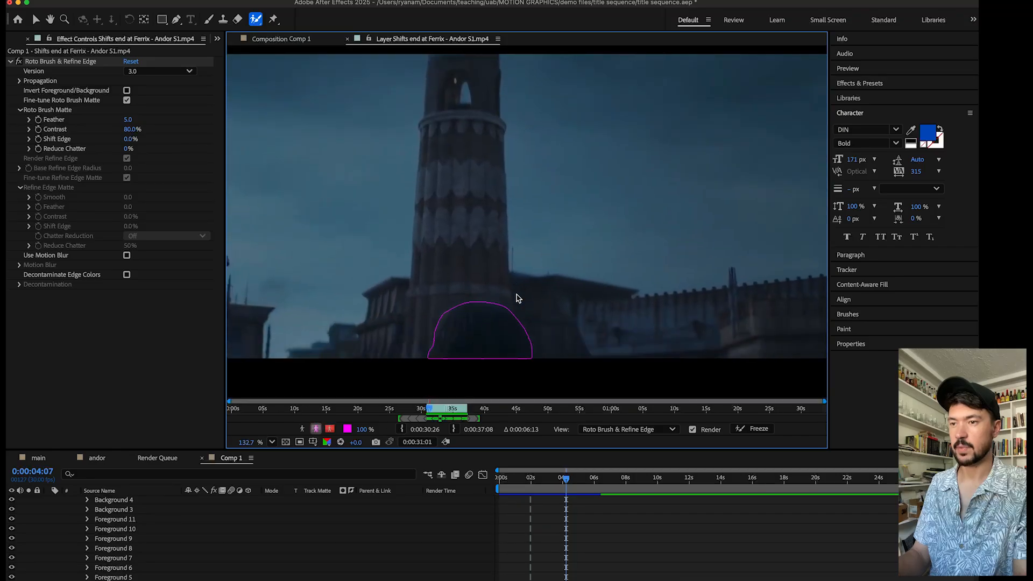
- Paint a Refine Edge stroke along the hair outline around the man's head at 0:00:02:28
scroll(563, 305, "down", 5)
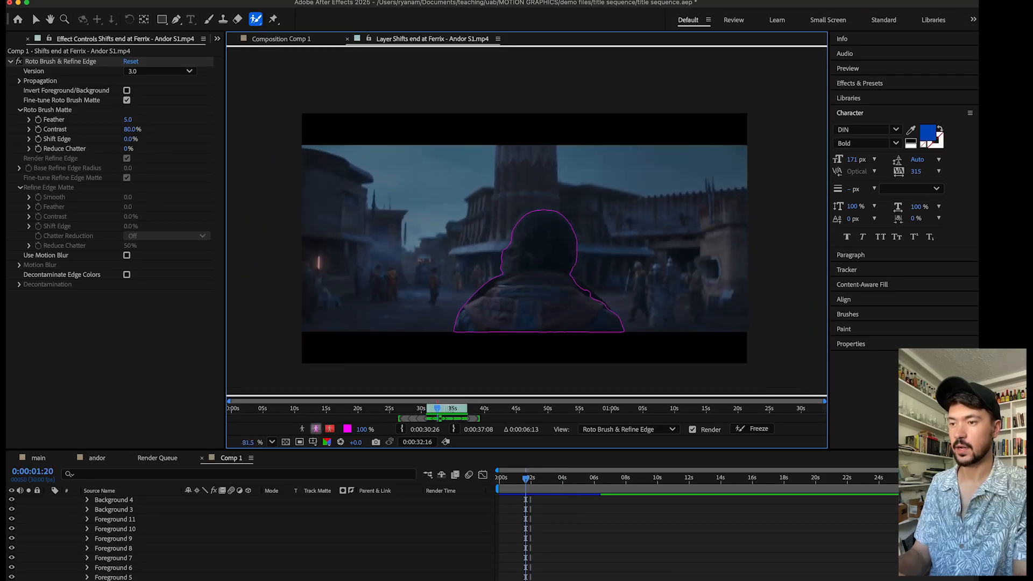
key("space")
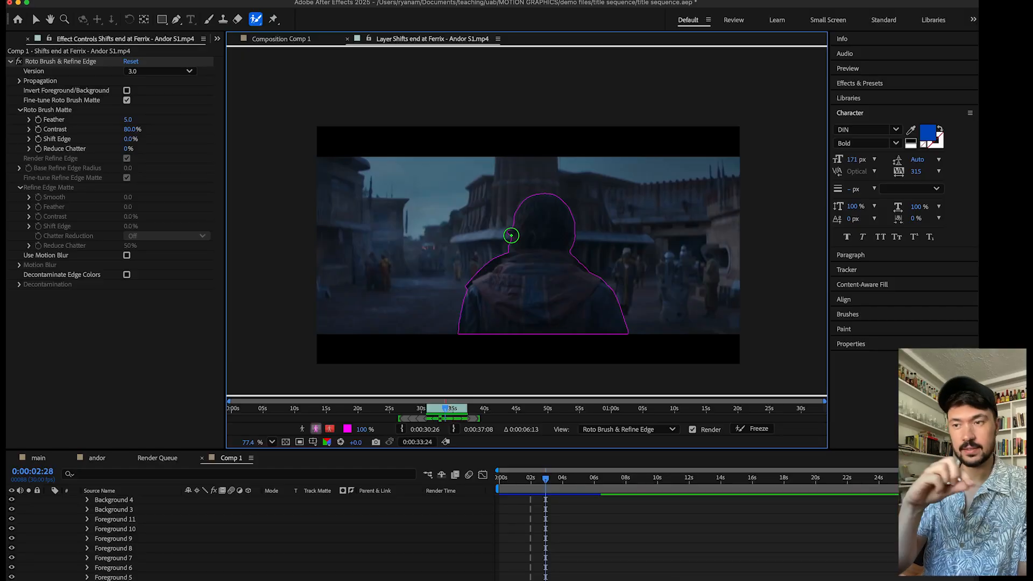
left_click(256, 21)
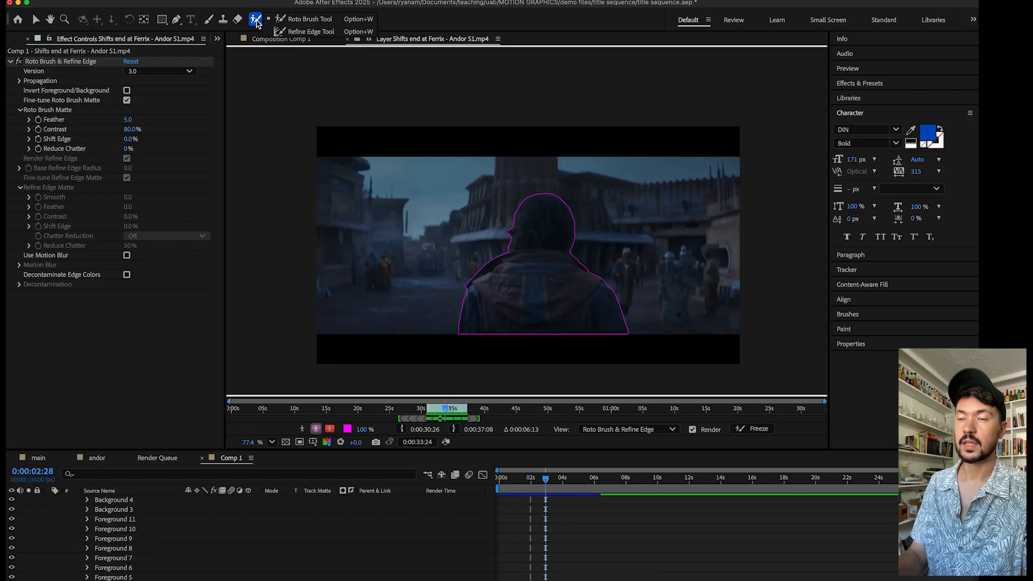
left_click(305, 32)
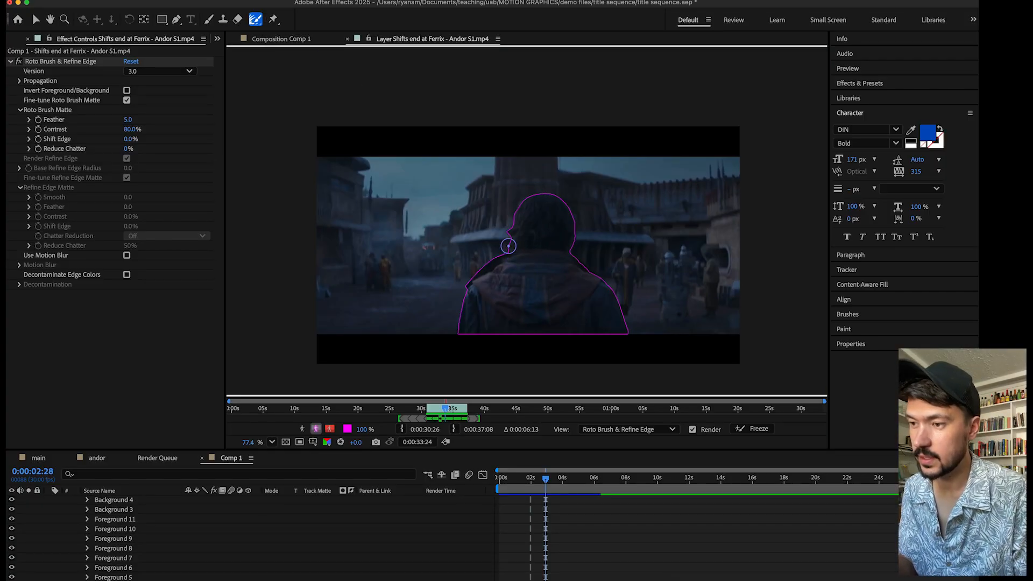
mouse_move(508, 246)
left_mouse_down()
mouse_move(521, 202)
mouse_move(556, 197)
mouse_move(574, 246)
left_mouse_up()
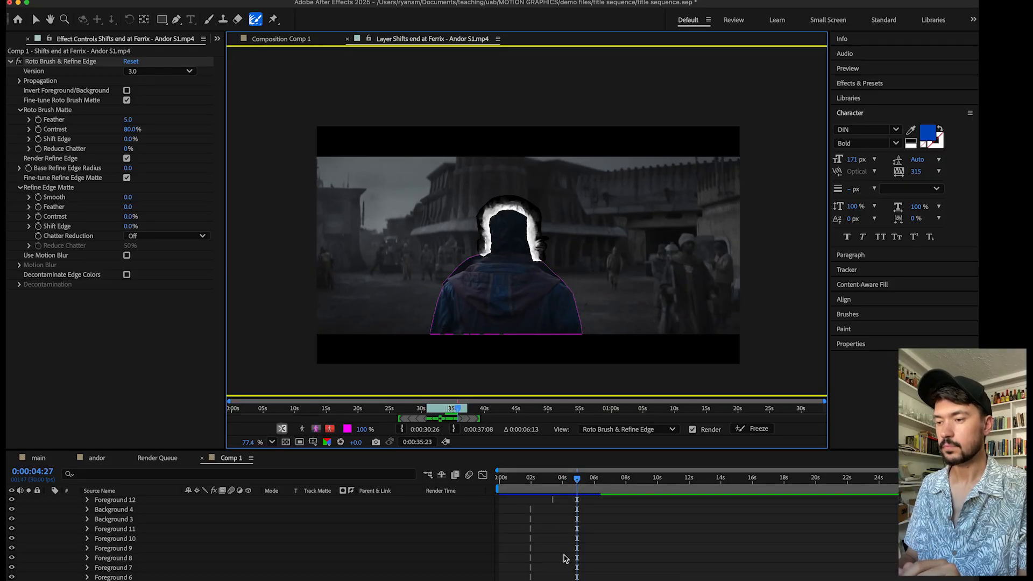
- Check the refined matte around 0:00:04:22 and freeze the Roto Brush & Refine Edge propagation
left_click_drag(516, 485, 575, 483)
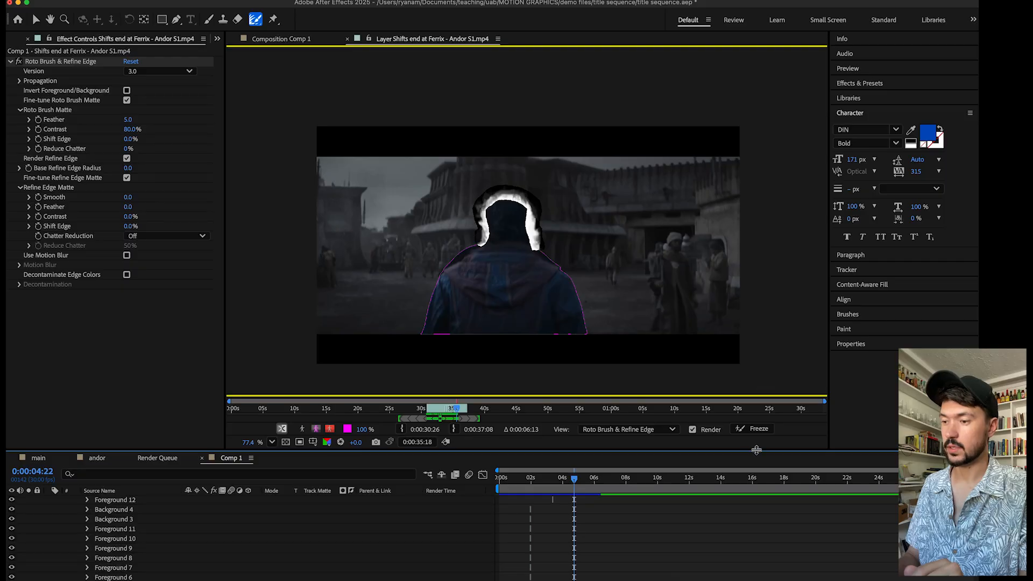
left_click(756, 431)
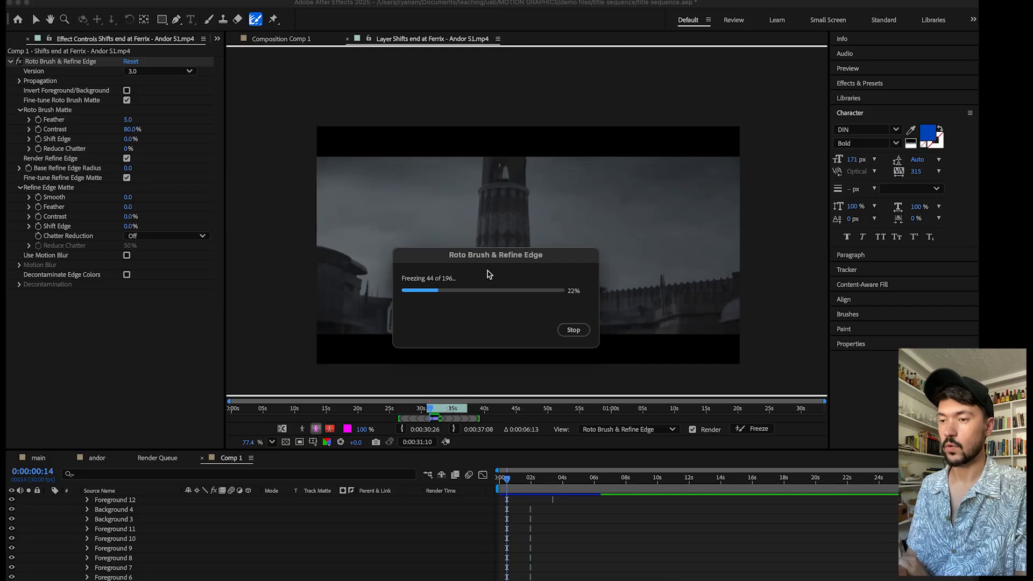
left_click_drag(491, 257, 223, 219)
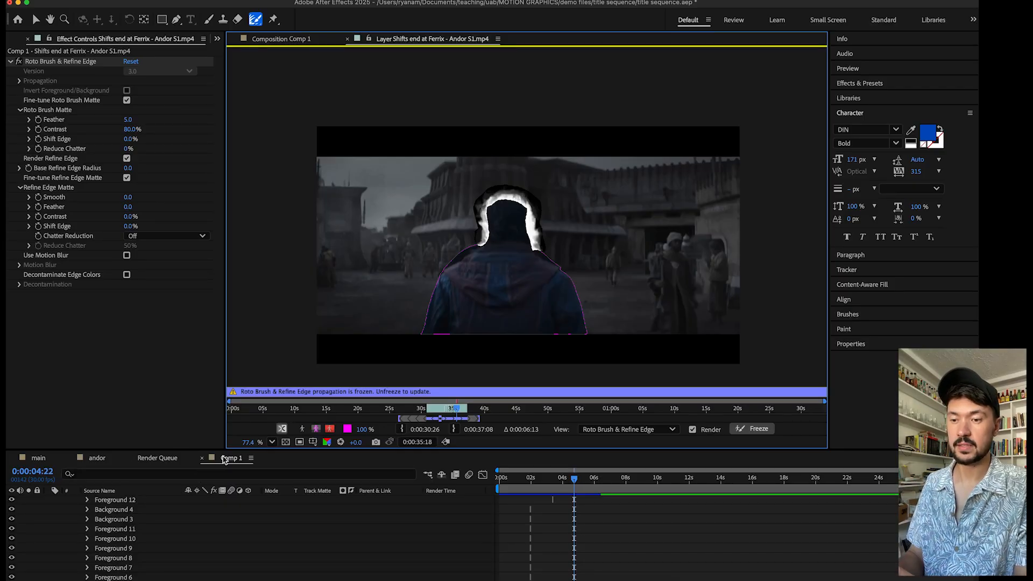
- Show the isolated figure in the Comp 1 composition view and play it from the start
left_click(285, 39)
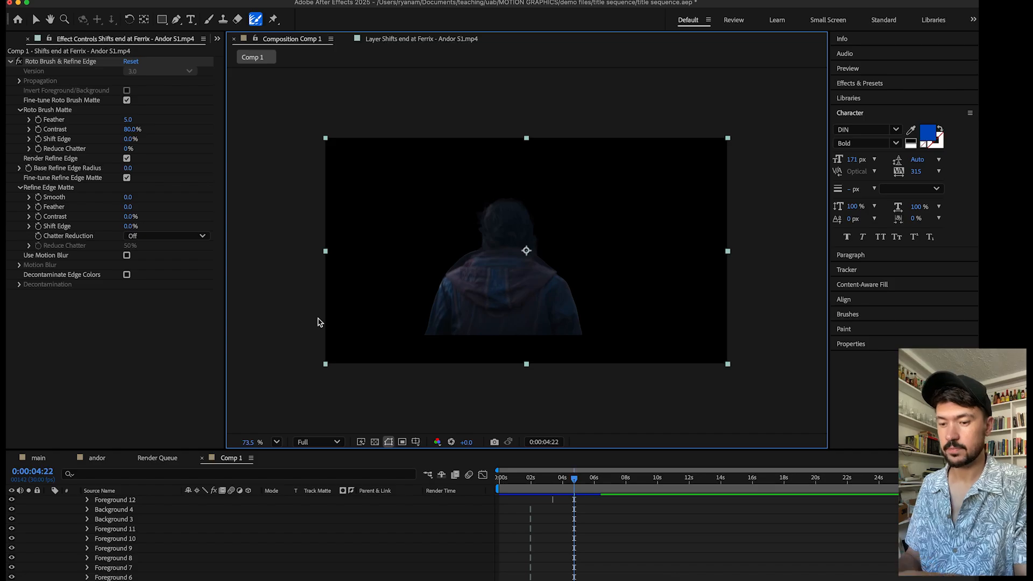
left_click(519, 489)
key("space")
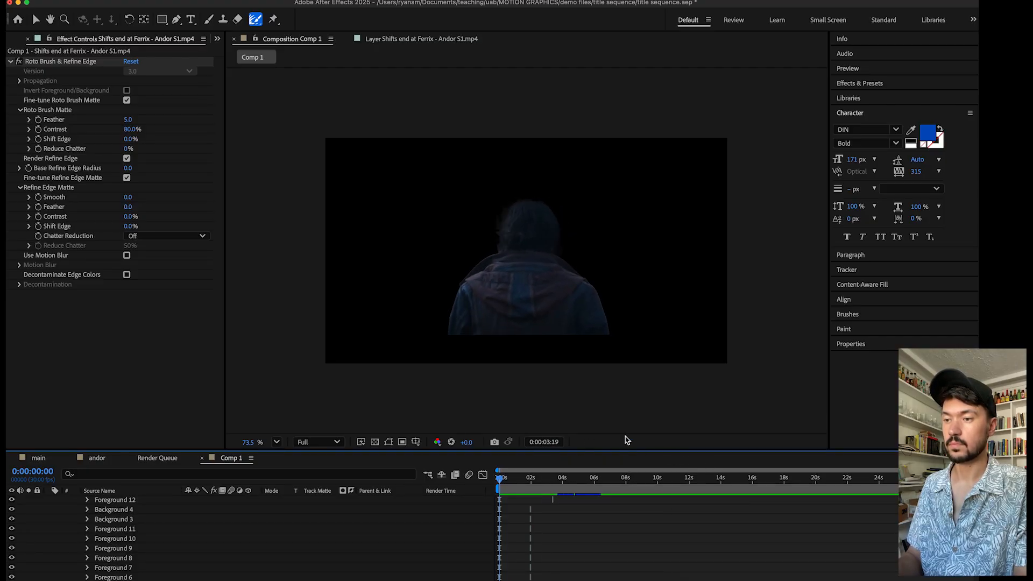
- Set the composition preview resolution to Half and play the cutout from 0:00:04:00
left_click(317, 442)
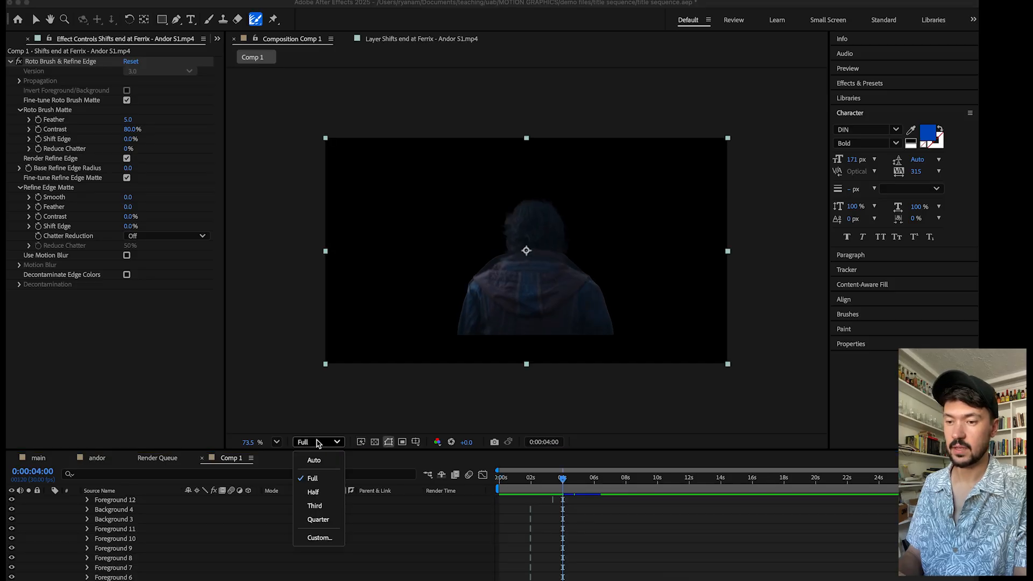
left_click(327, 492)
key("super+shift+h")
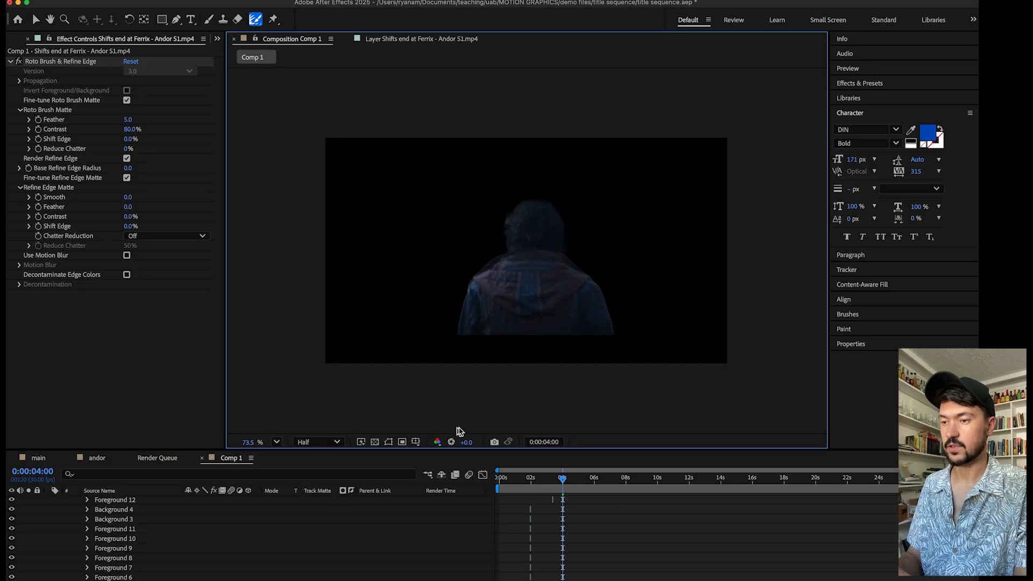
key("space")
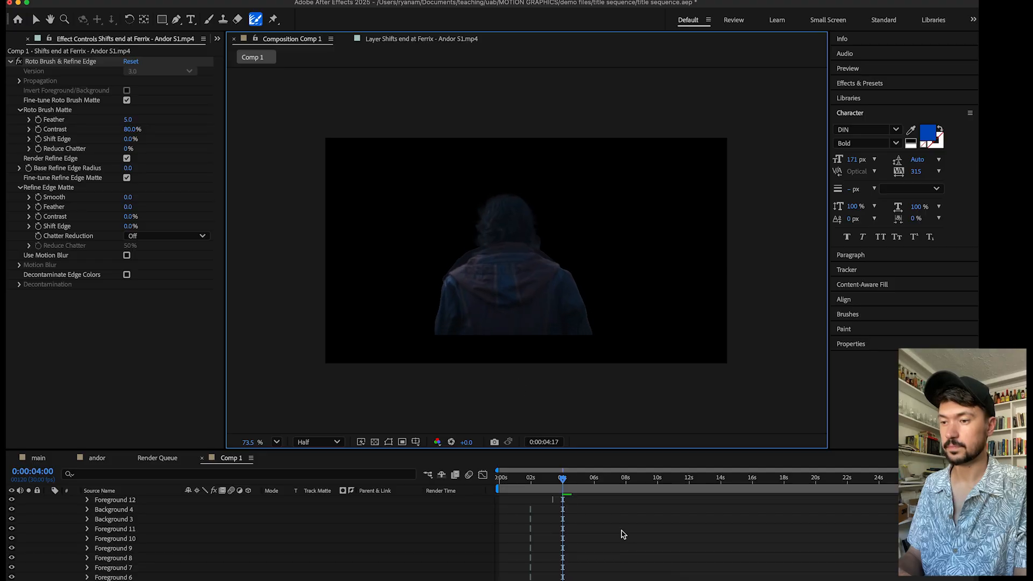
key("space")
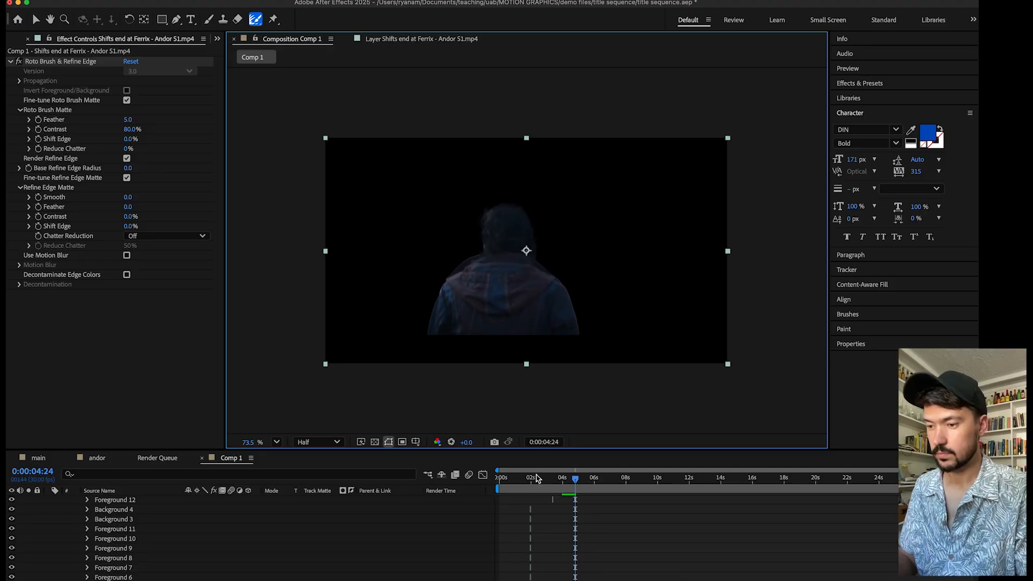
- Scale the Ferrix shot layer in Comp 1 to 139% and play the enlarged figure from the start
mouse_move(537, 478)
left_mouse_down()
mouse_move(500, 478)
mouse_move(541, 479)
left_mouse_up()
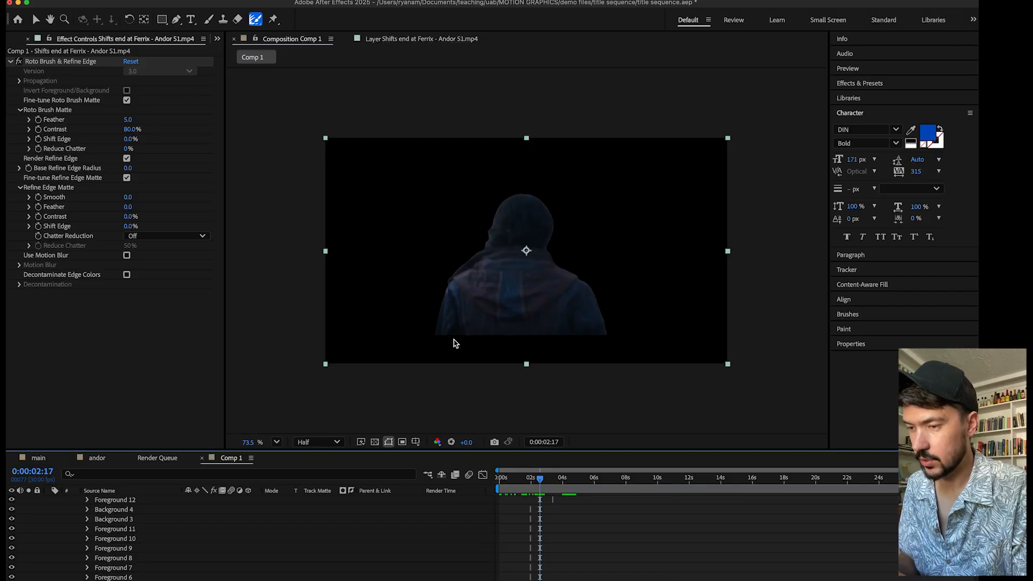
scroll(273, 539, "up", 10)
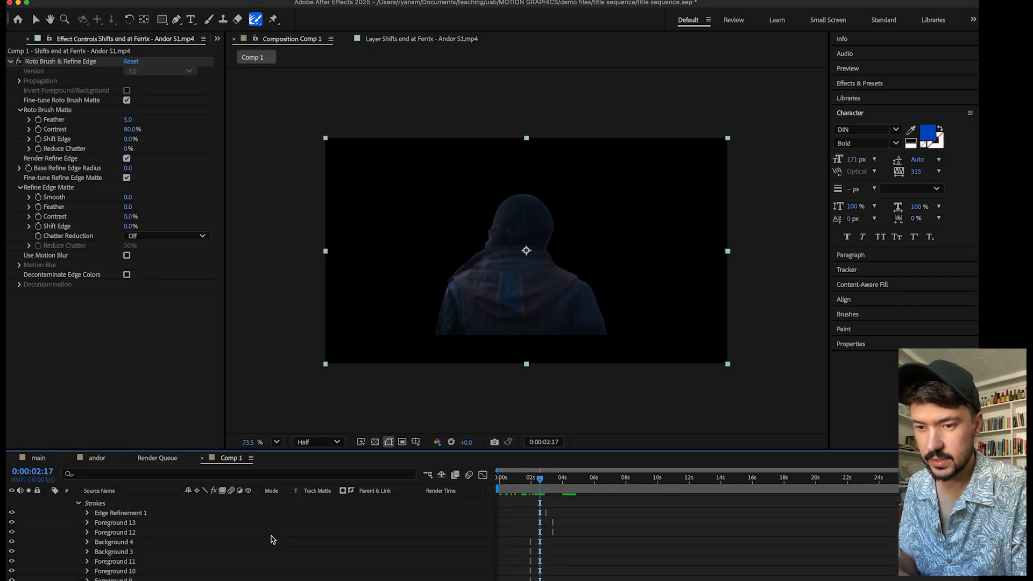
left_click(49, 501)
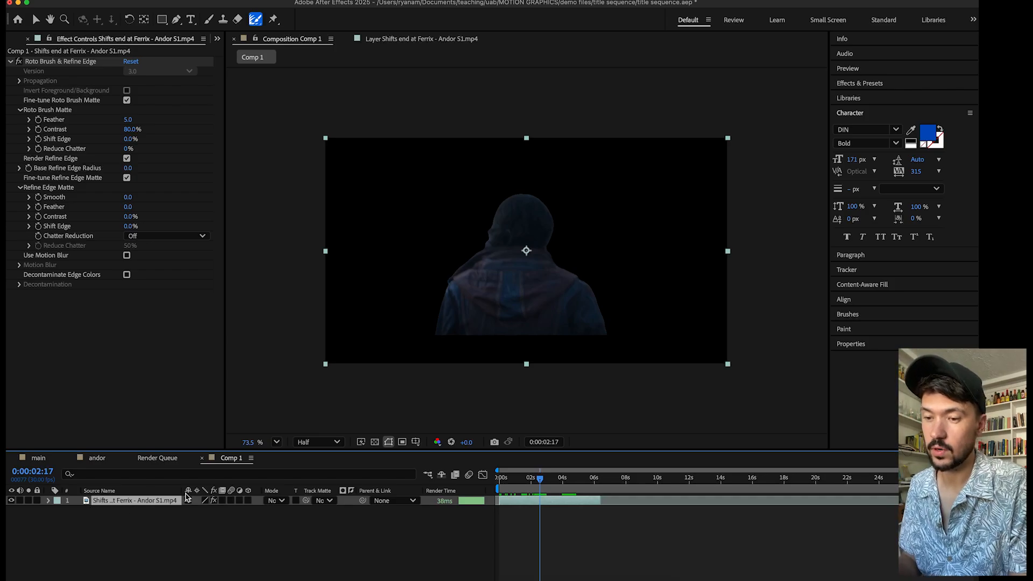
left_click(130, 513)
left_click(130, 501)
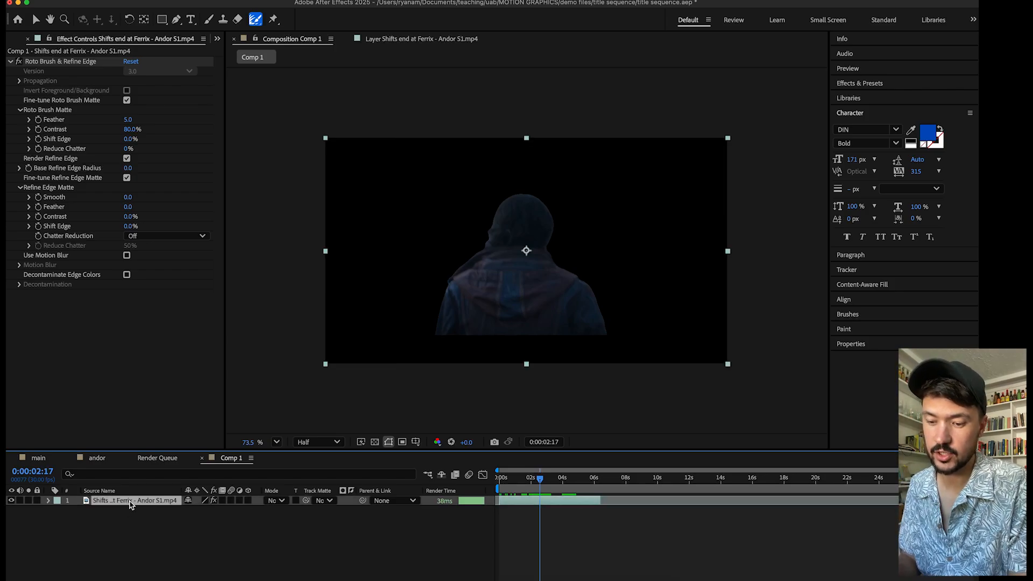
key("s")
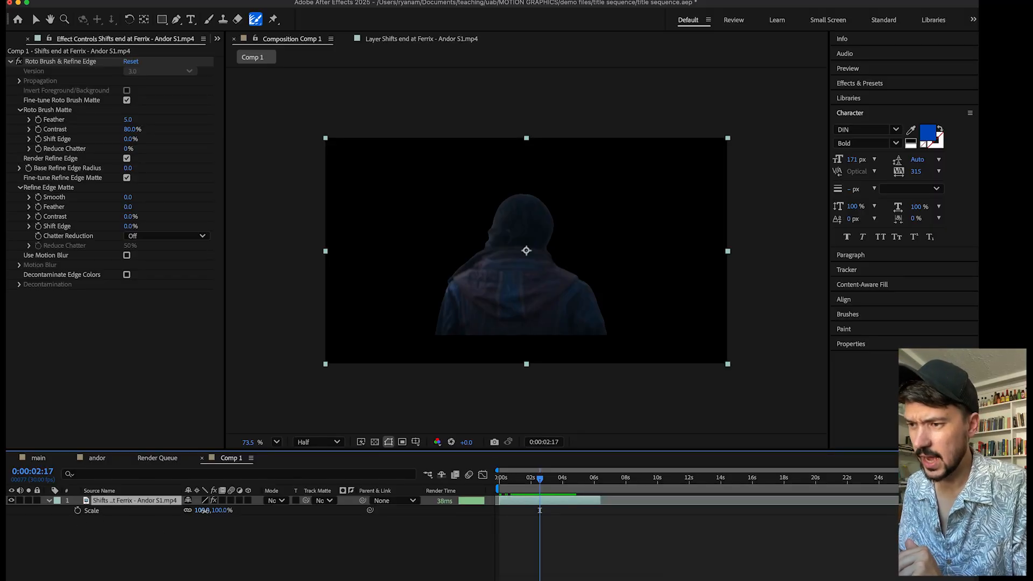
left_click_drag(204, 511, 221, 511)
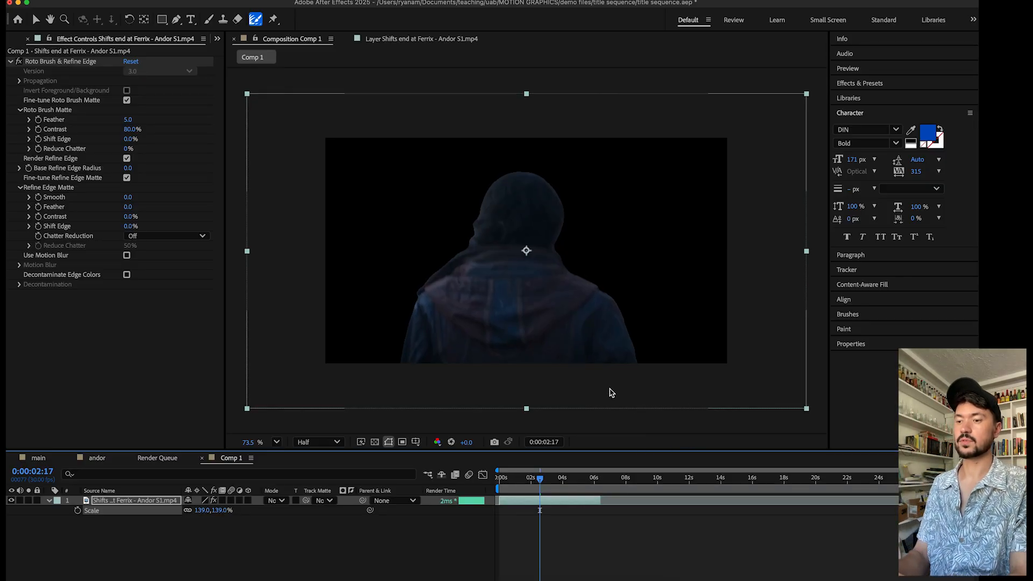
left_click_drag(525, 481, 491, 482)
key("space")
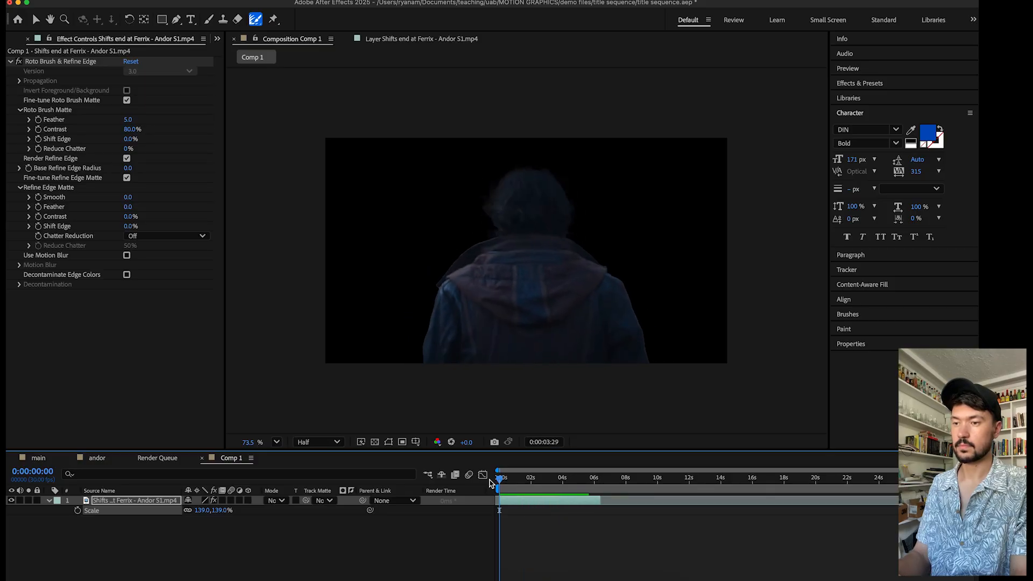
key("space")
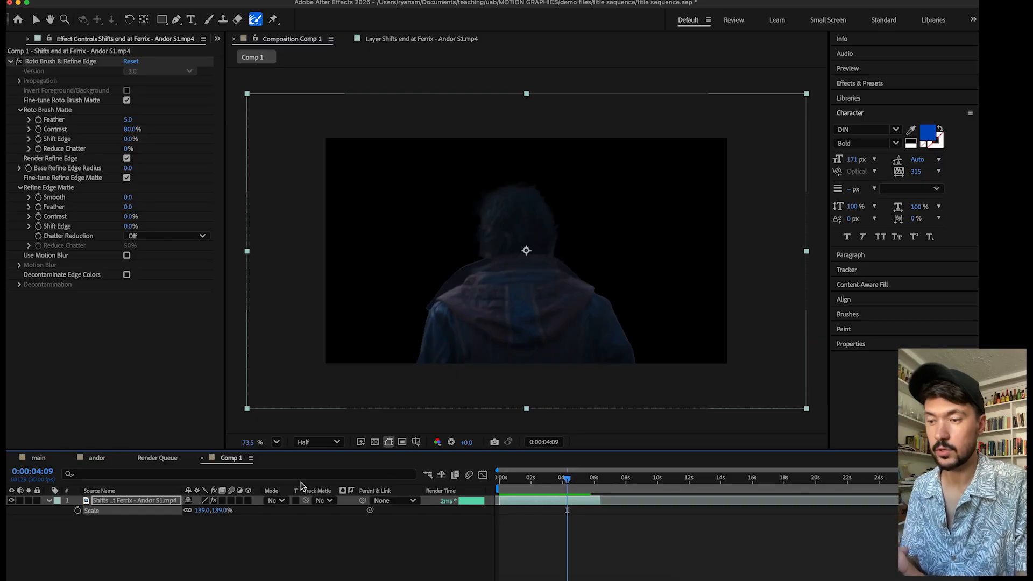
- Examine the finished outlined figure in the main composition near 0:00:01:29 and return to Comp 1
left_click(39, 458)
left_click_drag(543, 478, 531, 481)
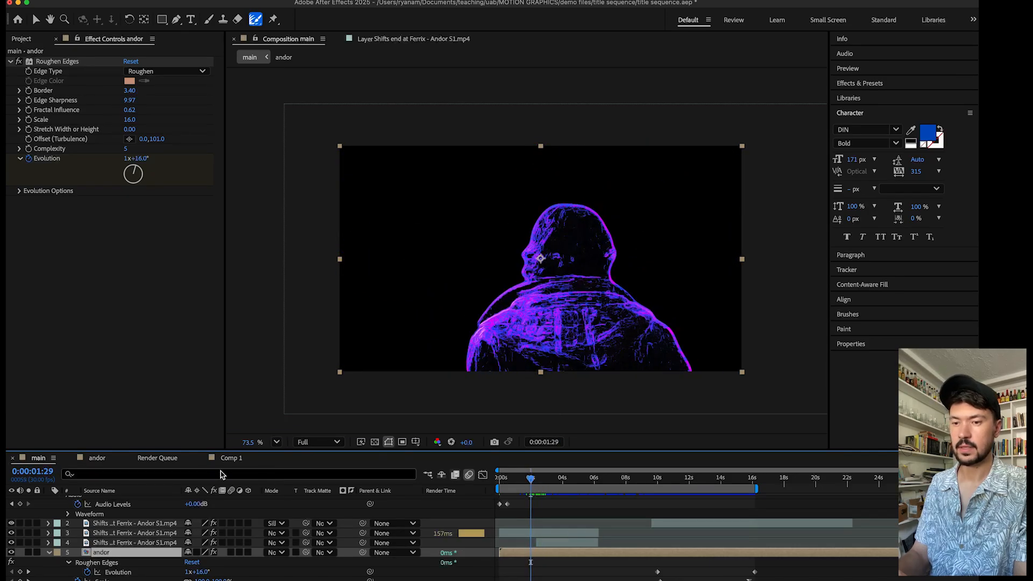
left_click(232, 458)
- Search the effects for "glow" and apply the Stylize Glow effect to the Ferrix shot at 0:00:02:14
left_click(539, 480)
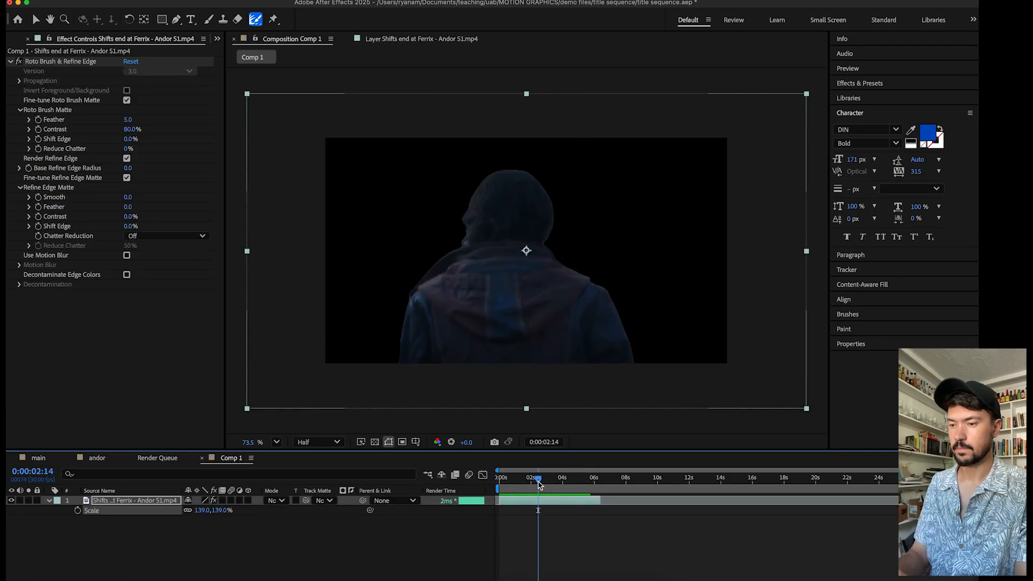
left_click(860, 84)
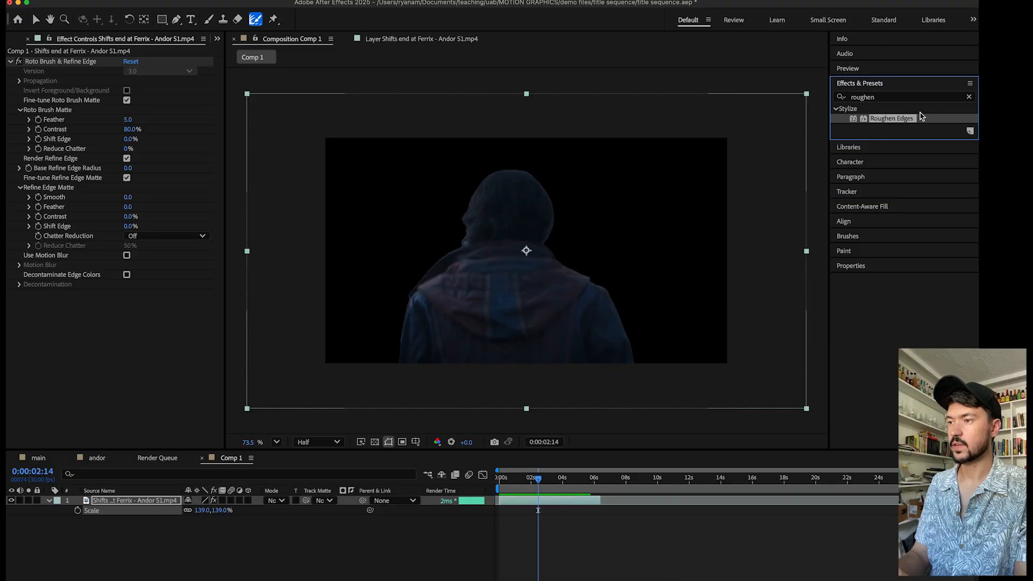
left_click(969, 98)
left_click(888, 96)
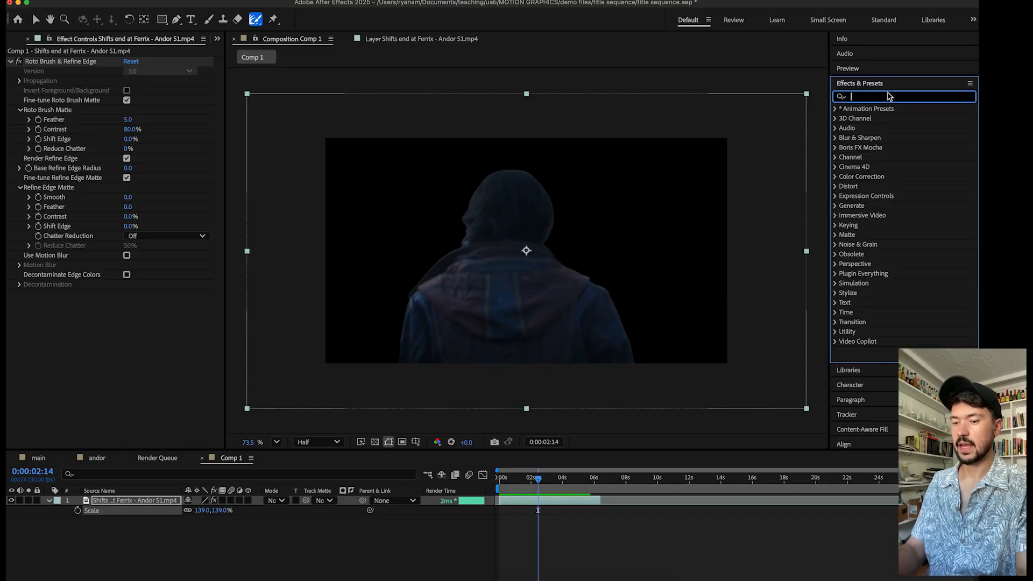
type("glow")
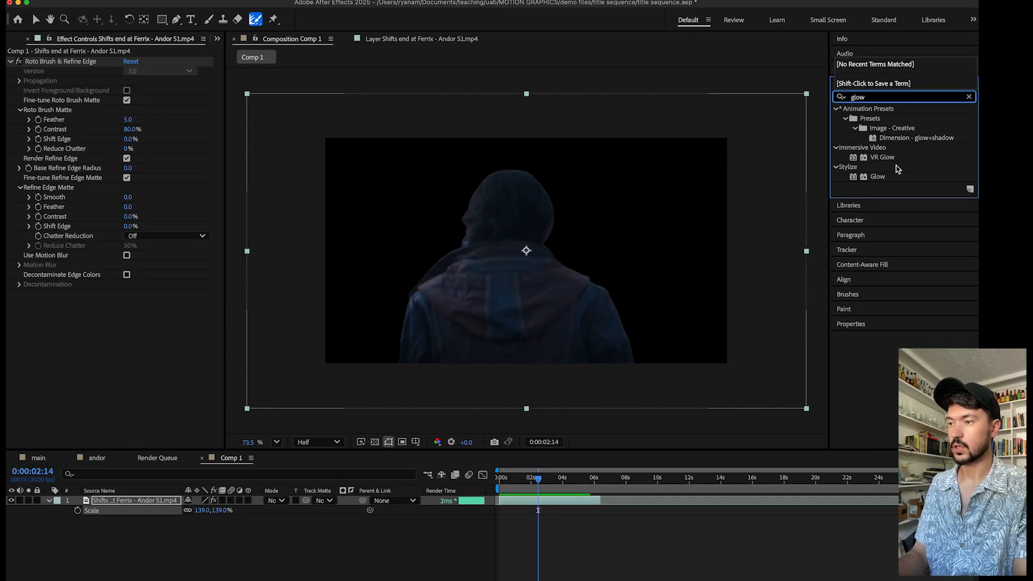
left_click_drag(877, 177, 537, 290)
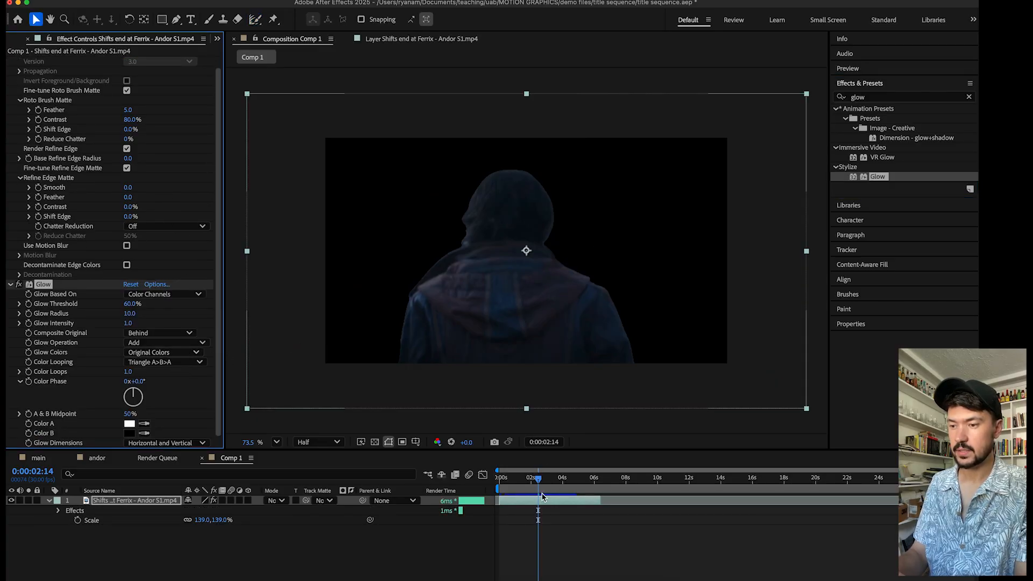
- Set the Glow Radius to 57 and Color A to saturated red, with the playhead at 0:00:02:23
left_click_drag(538, 480, 543, 481)
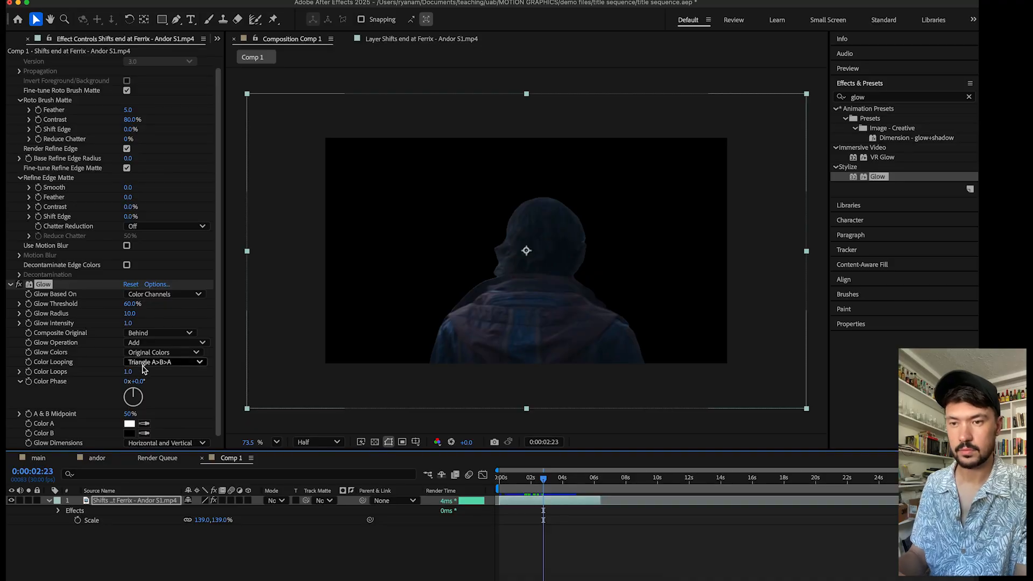
left_click_drag(132, 314, 157, 314)
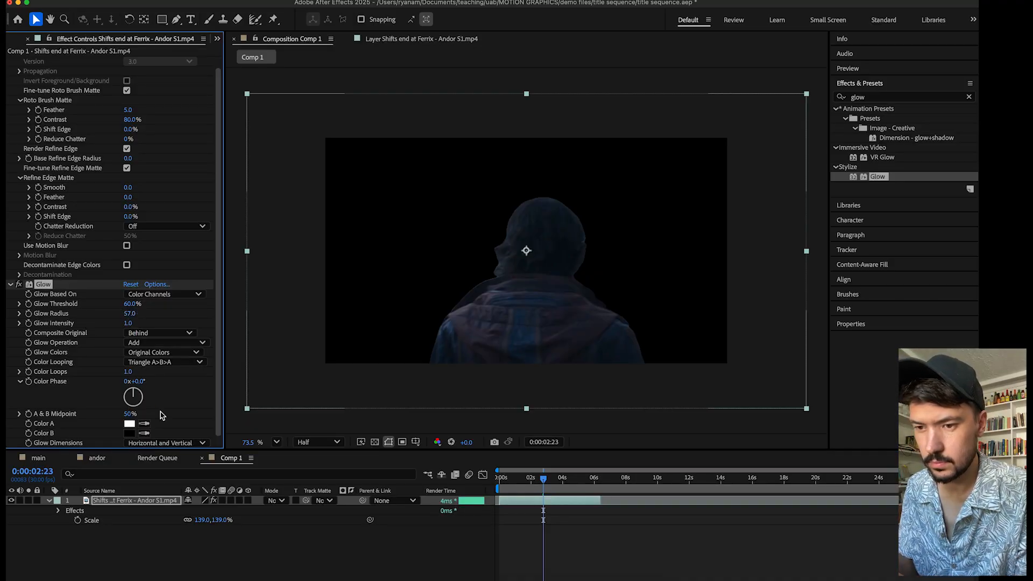
left_click(129, 423)
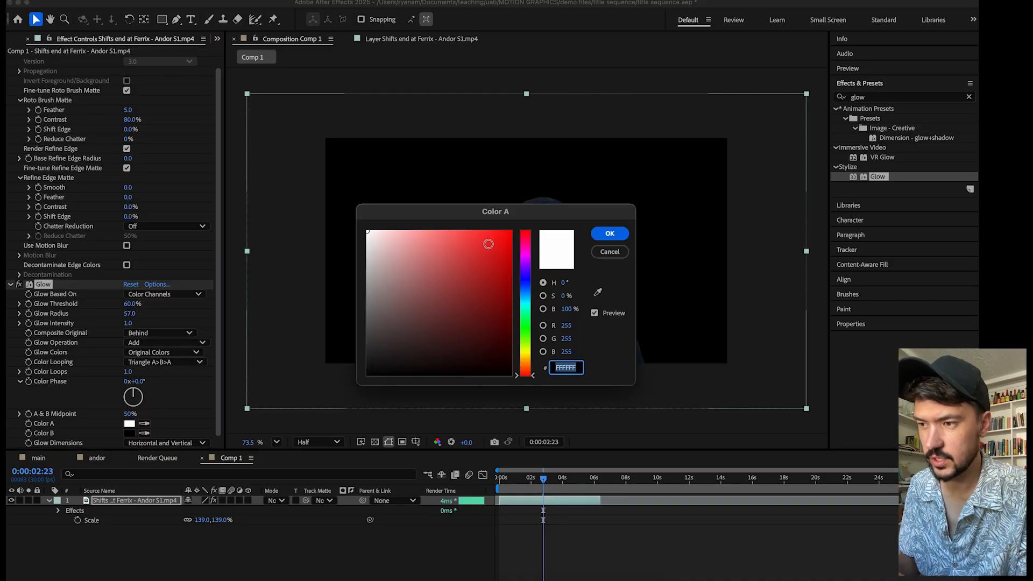
left_click_drag(488, 244, 512, 231)
left_click(624, 235)
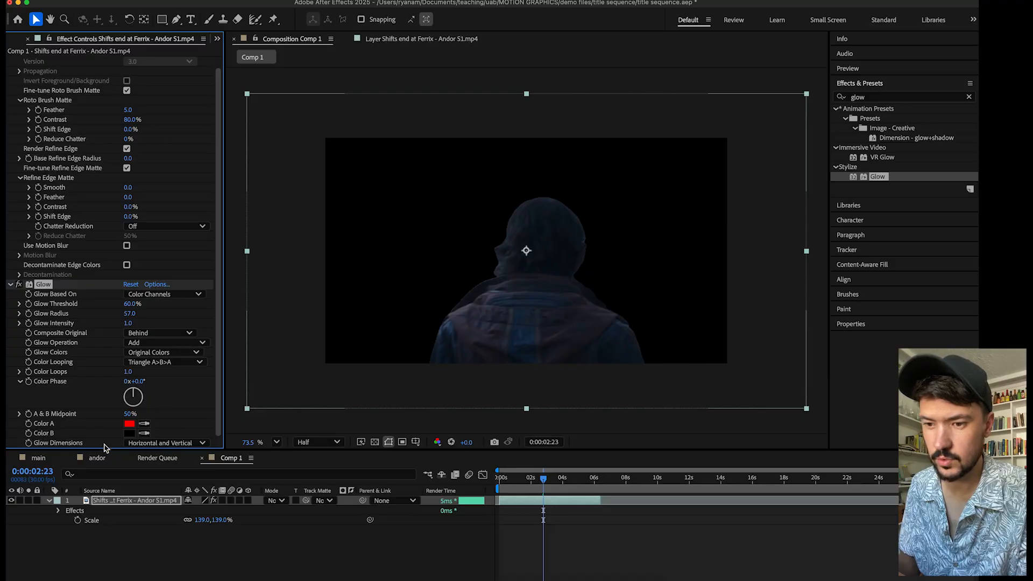
- Set the glow's Color B to saturated blue and lower the Glow Threshold to 11%
left_click(129, 433)
left_click(529, 282)
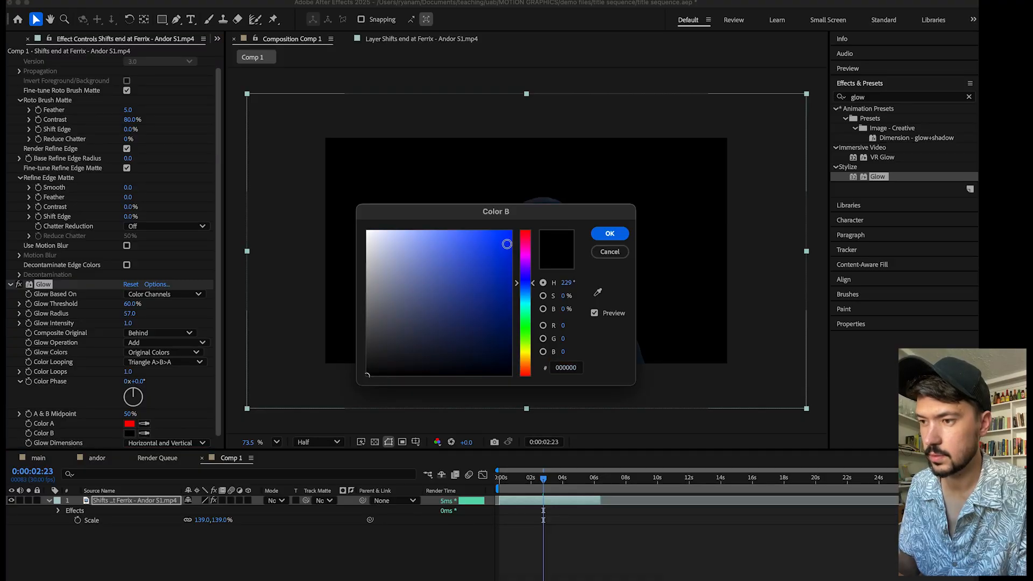
left_click(510, 233)
left_click(609, 234)
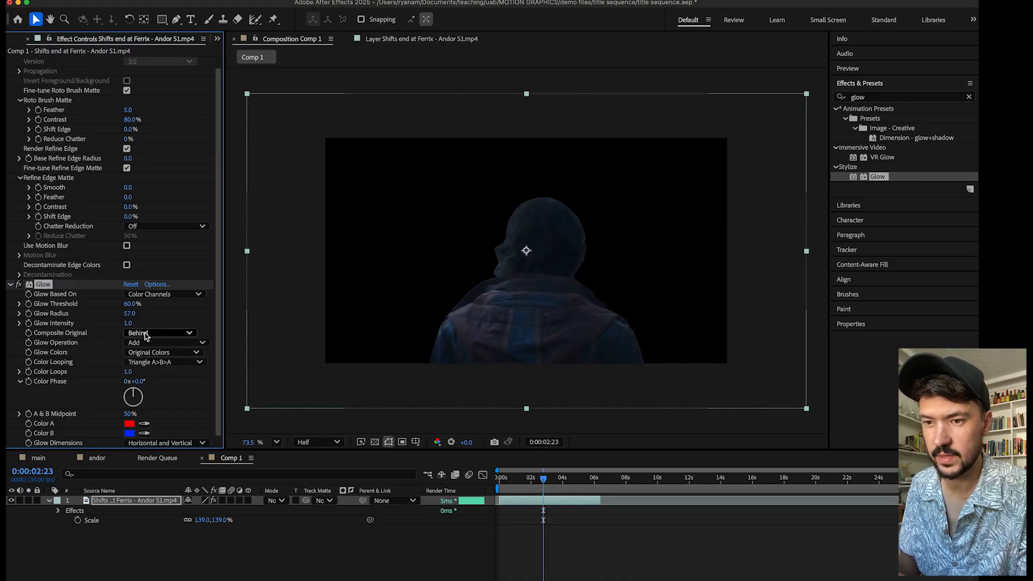
left_click_drag(129, 304, 64, 303)
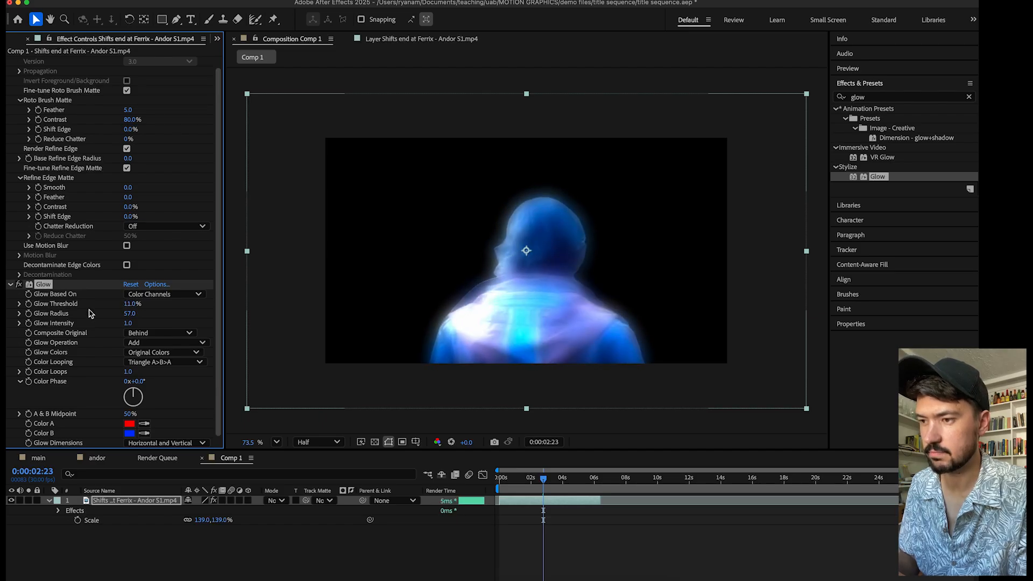
- Scrub the glowing figure to 0:00:03:13 and compare it with the outlined figure in the main composition
left_click(536, 479)
left_click_drag(535, 479, 511, 478)
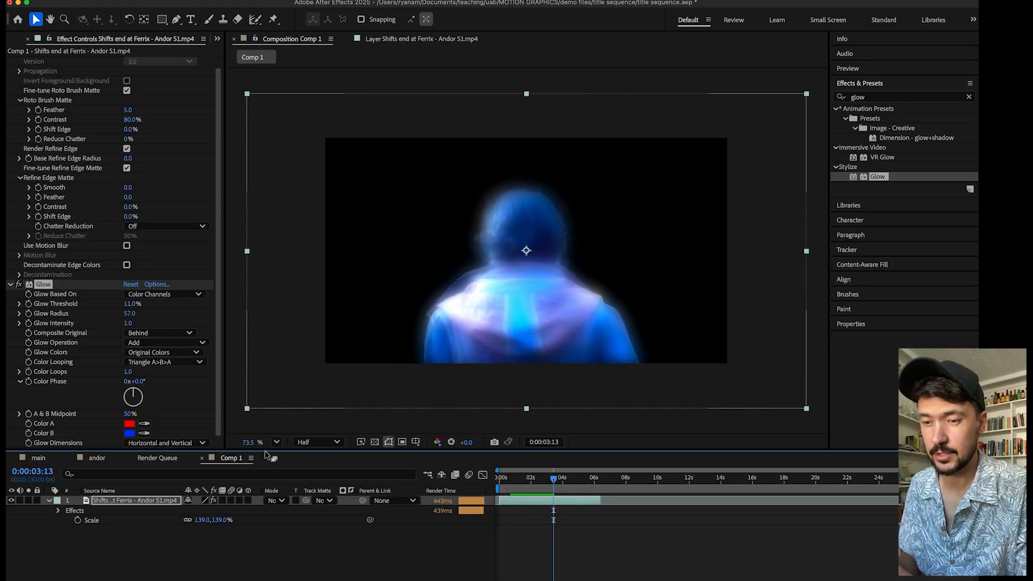
left_click(39, 458)
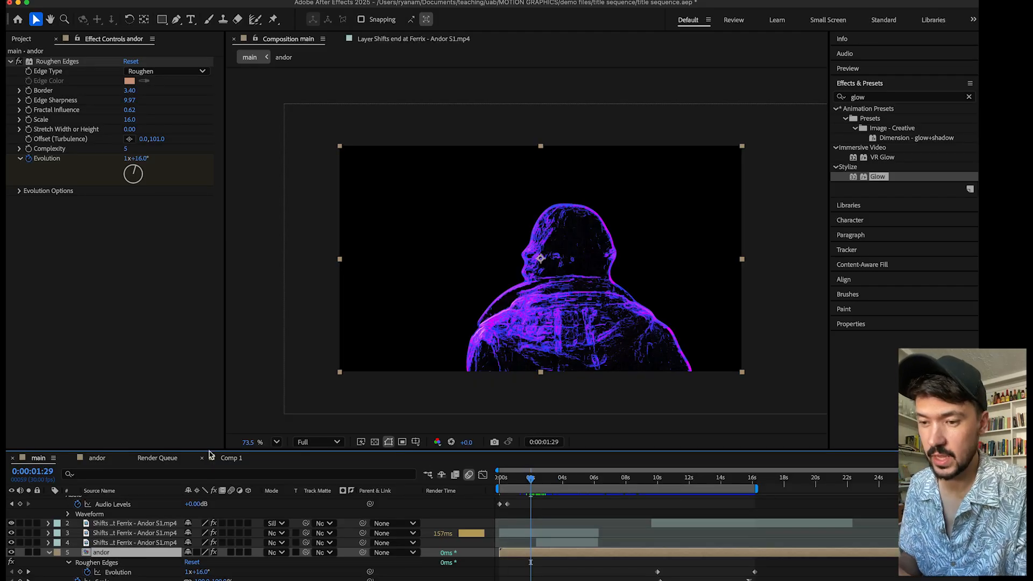
left_click(230, 460)
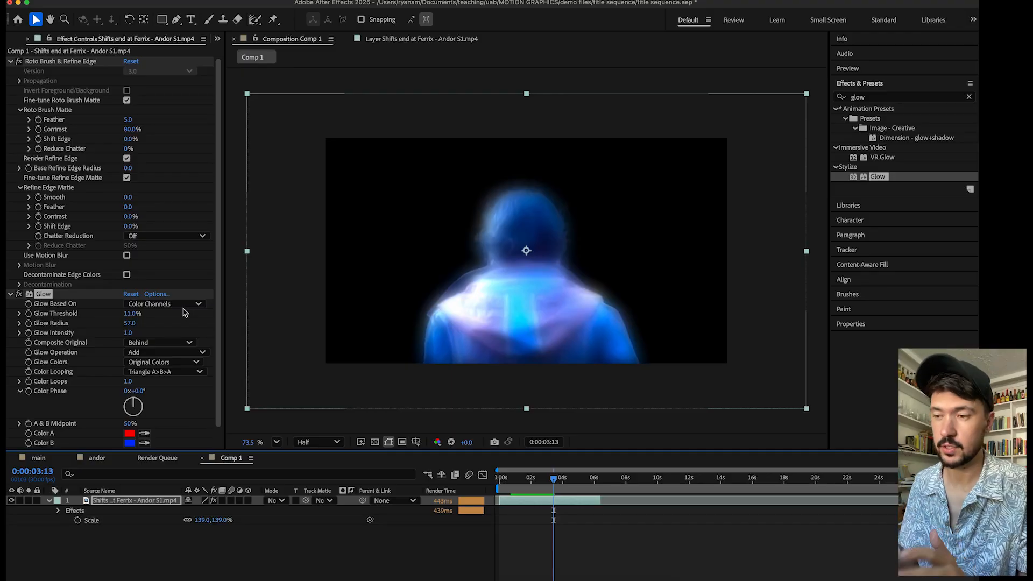
- Set the Glow Radius to 26, Color Phase to 67° and Glow Threshold to 9%
left_click_drag(130, 324, 146, 339)
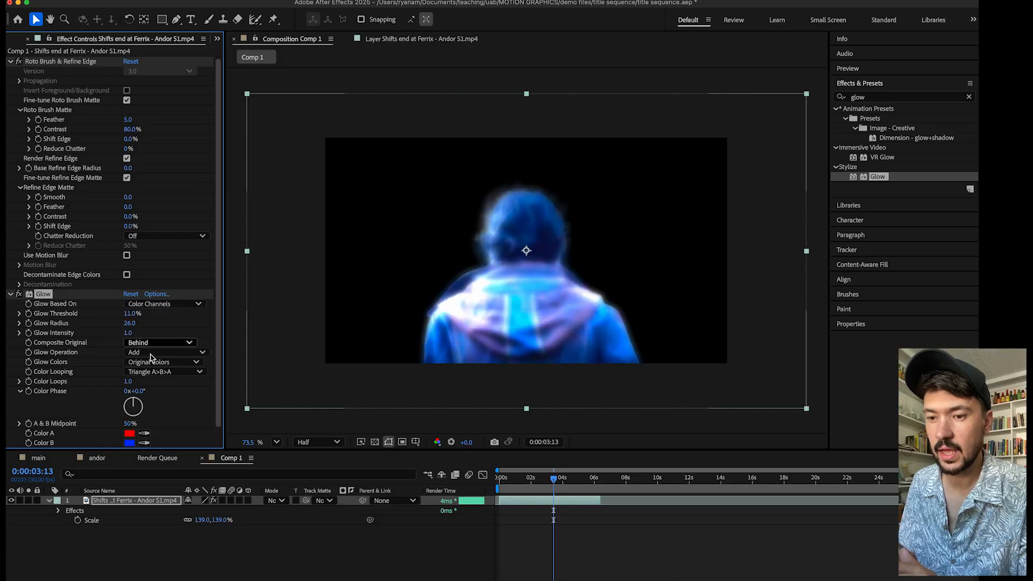
scroll(175, 380, "down", 1)
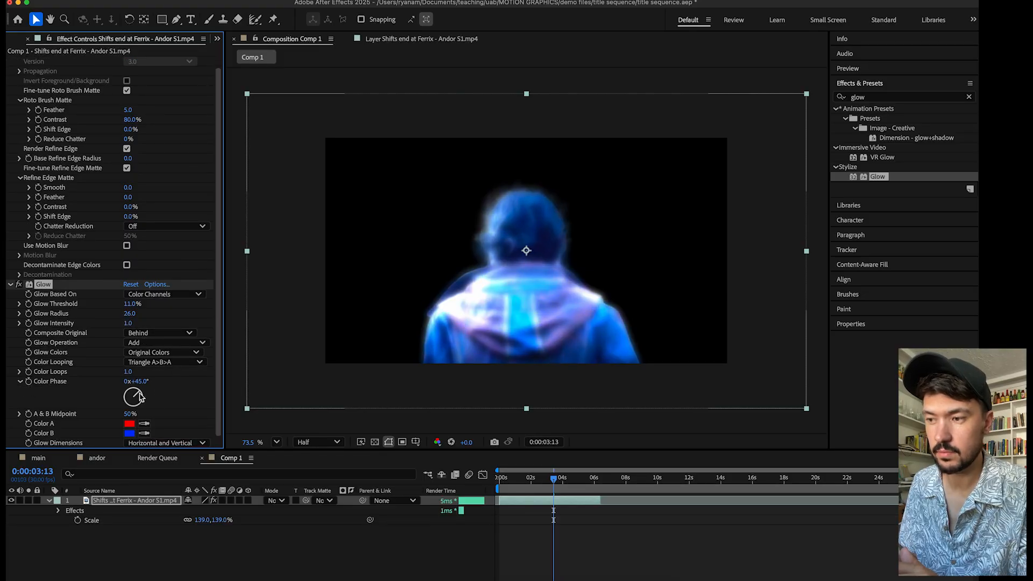
left_click_drag(135, 396, 156, 394)
left_click_drag(132, 303, 105, 309)
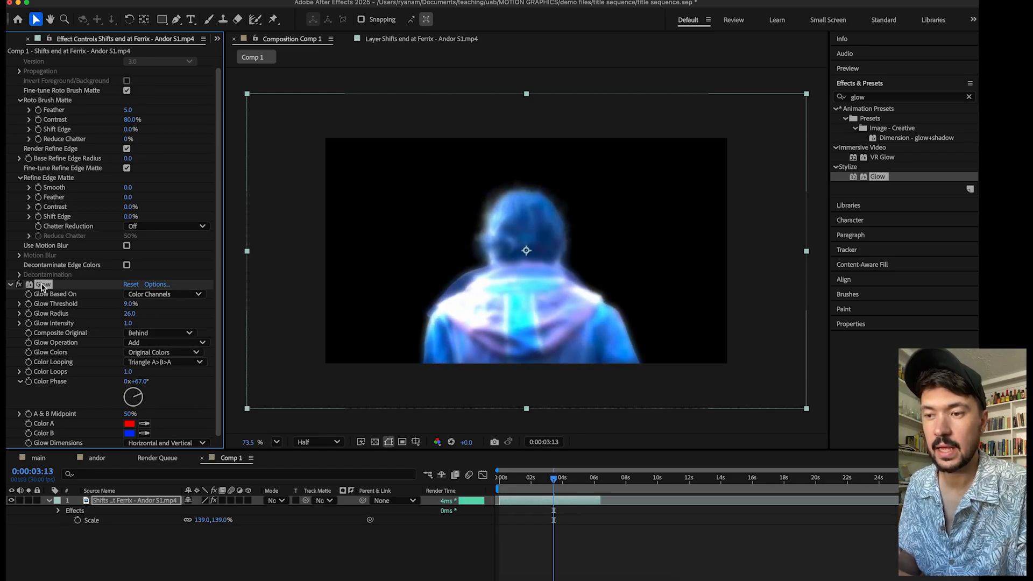
- Replace the Ferrix shot's Glow with the Find Edges effect, inverted and blended 26% with the original
key("Delete")
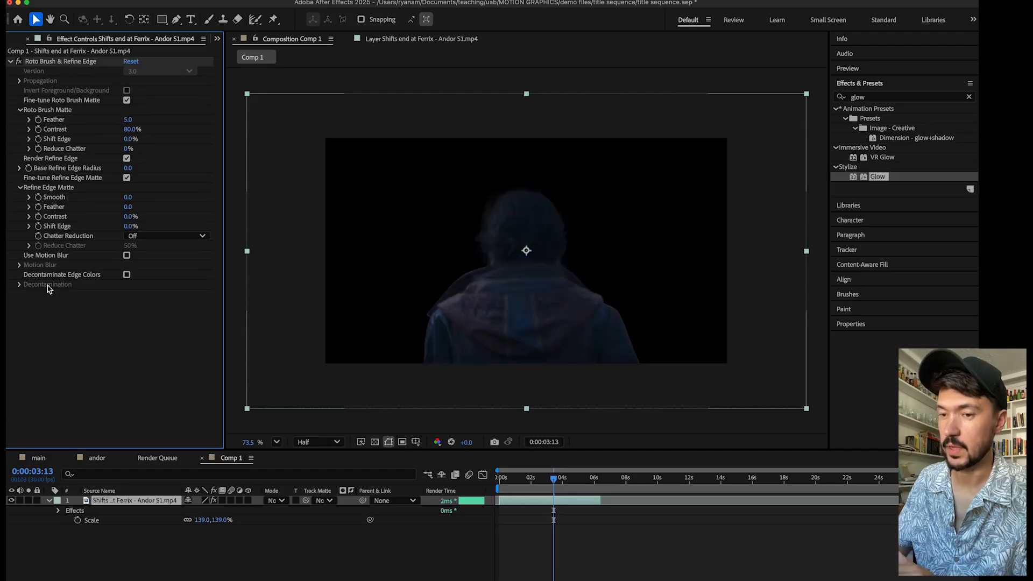
left_click(969, 97)
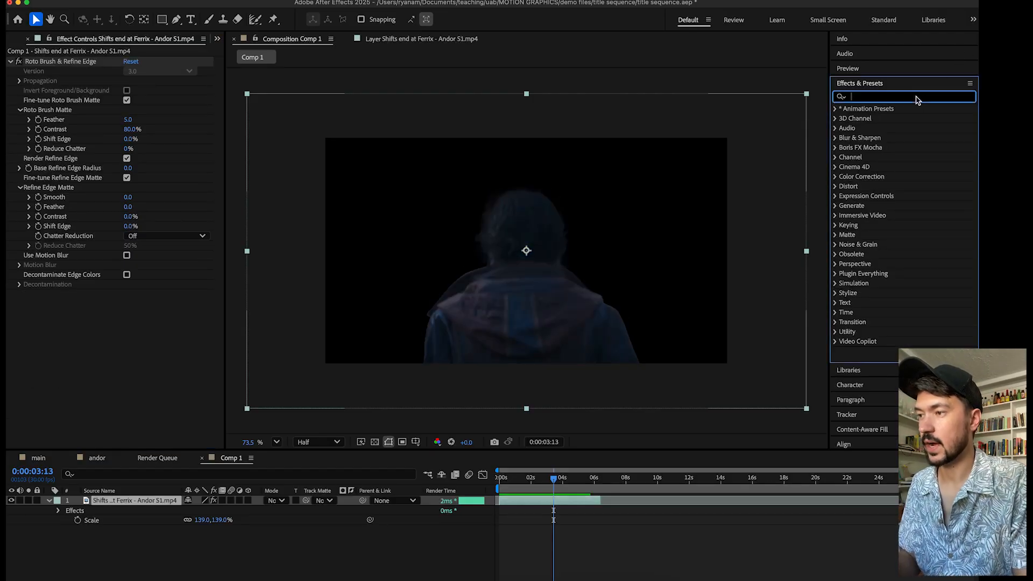
type("find edges")
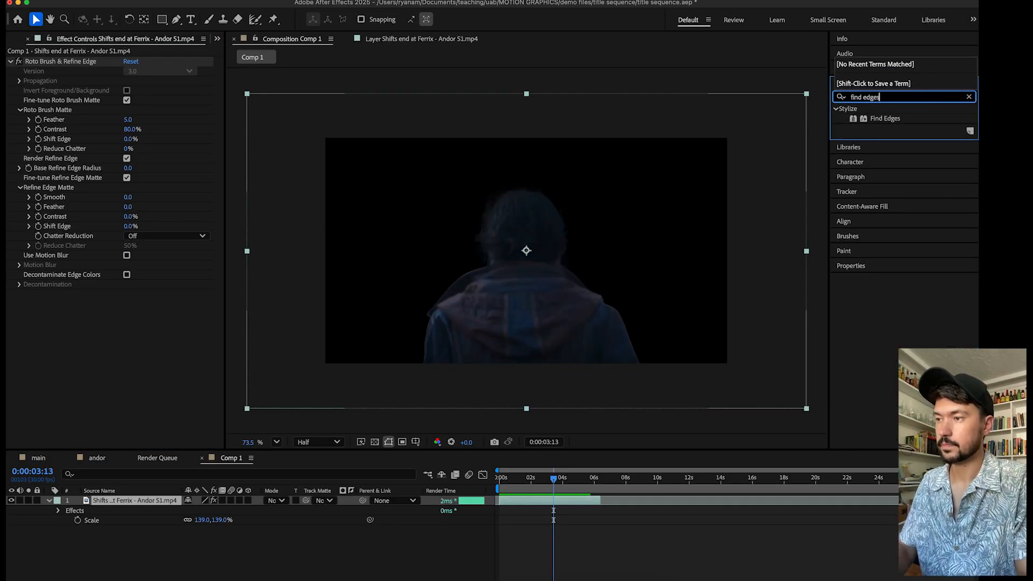
left_click_drag(893, 118, 545, 329)
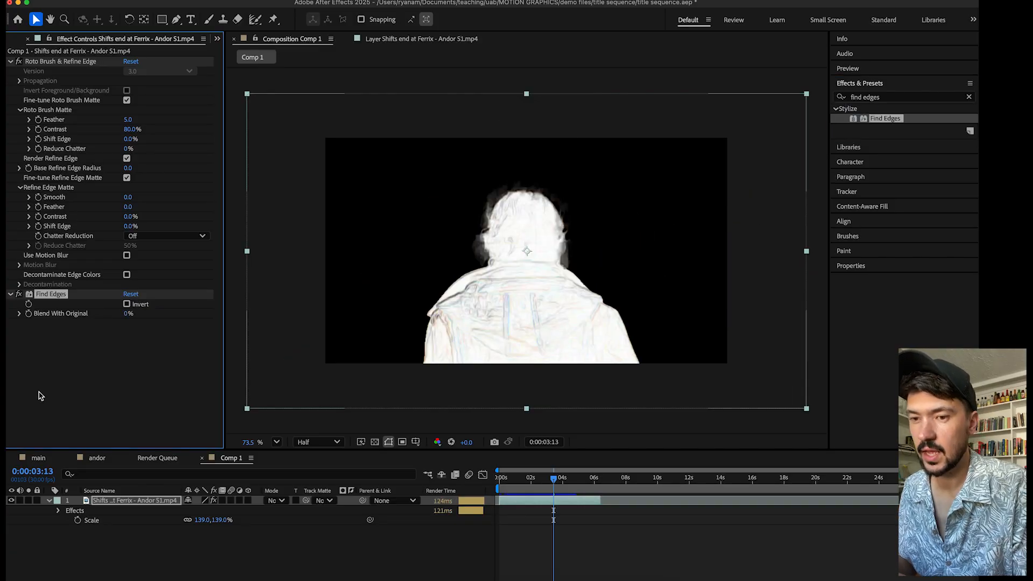
left_click(127, 304)
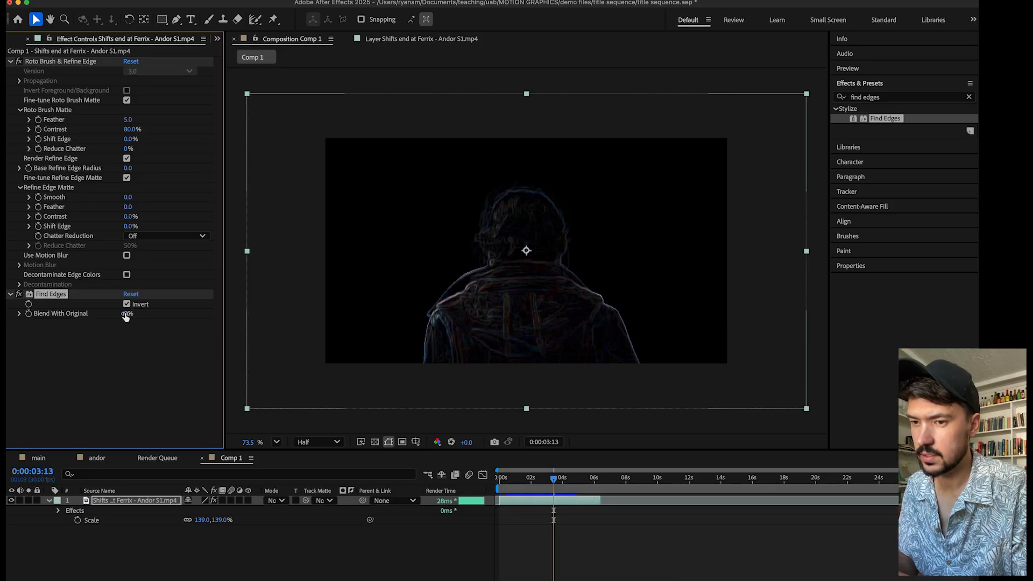
left_click_drag(126, 317, 403, 308)
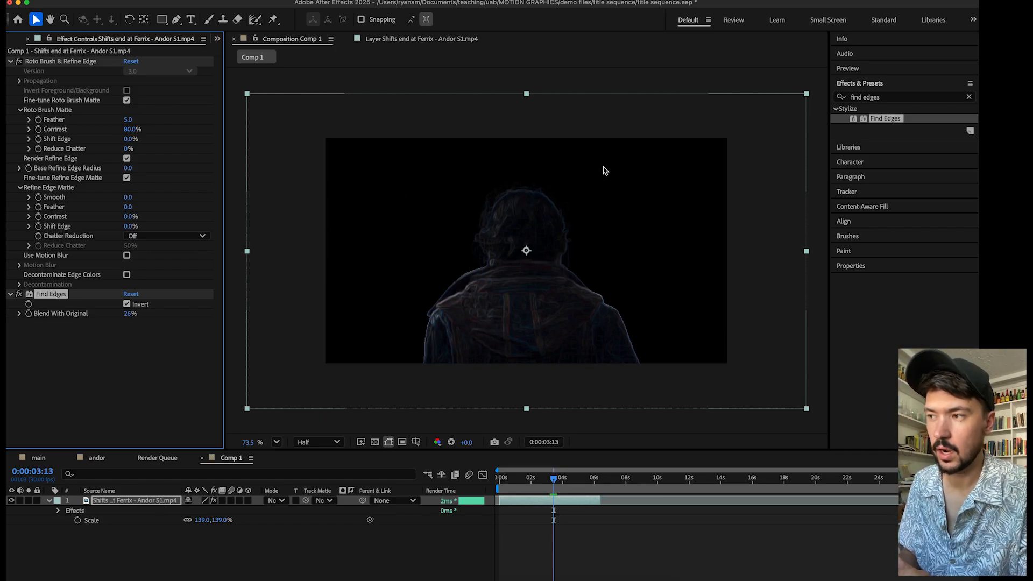
- Search the effects for "glow" and add the Stylize Glow effect to the edge-detected Ferrix shot
left_click(968, 97)
left_click(912, 99)
type("glow")
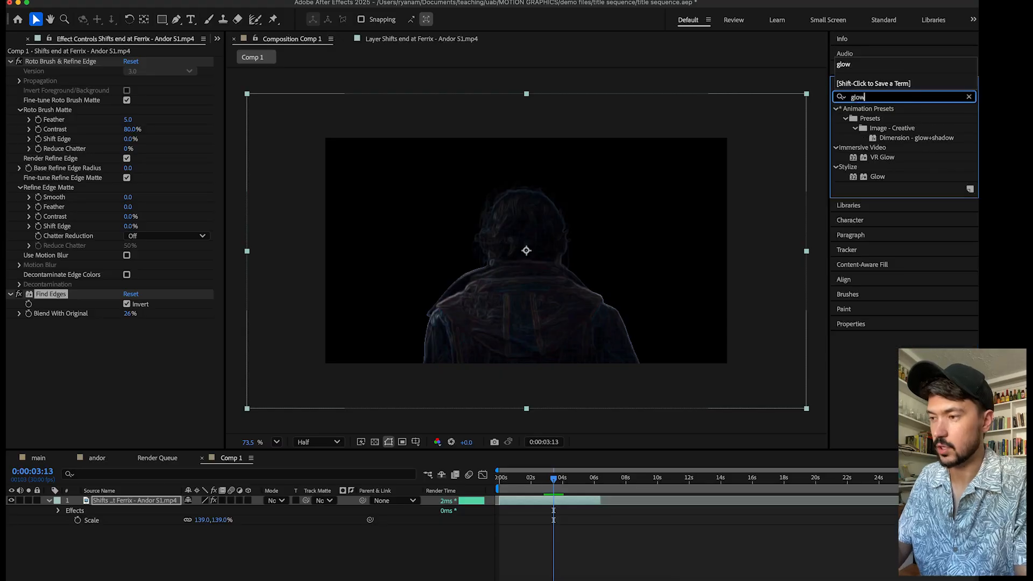
left_click_drag(881, 178, 558, 305)
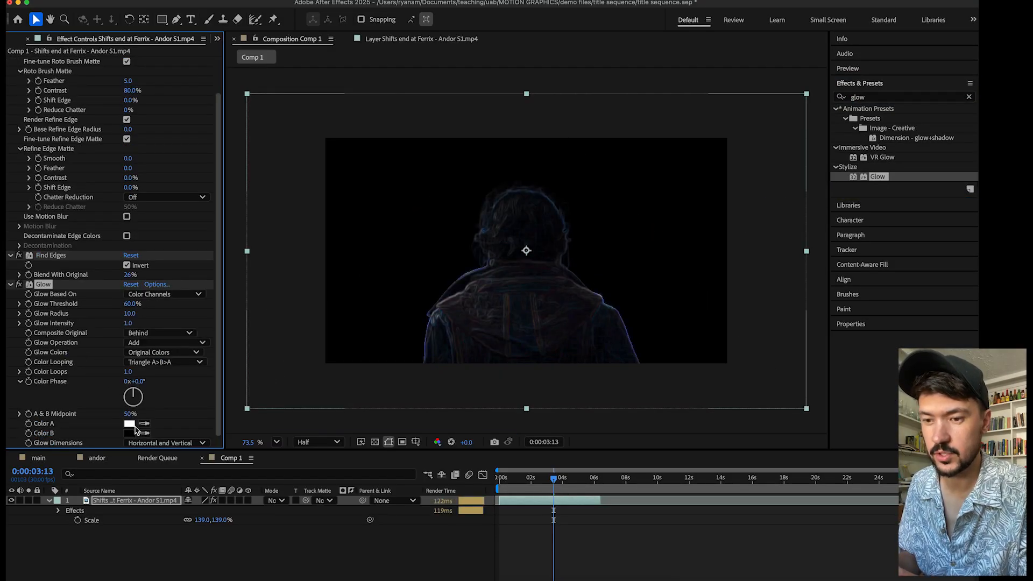
- Set the new glow's Color A to magenta FF00DC and Color B to saturated blue
left_click(134, 426)
left_click(511, 232)
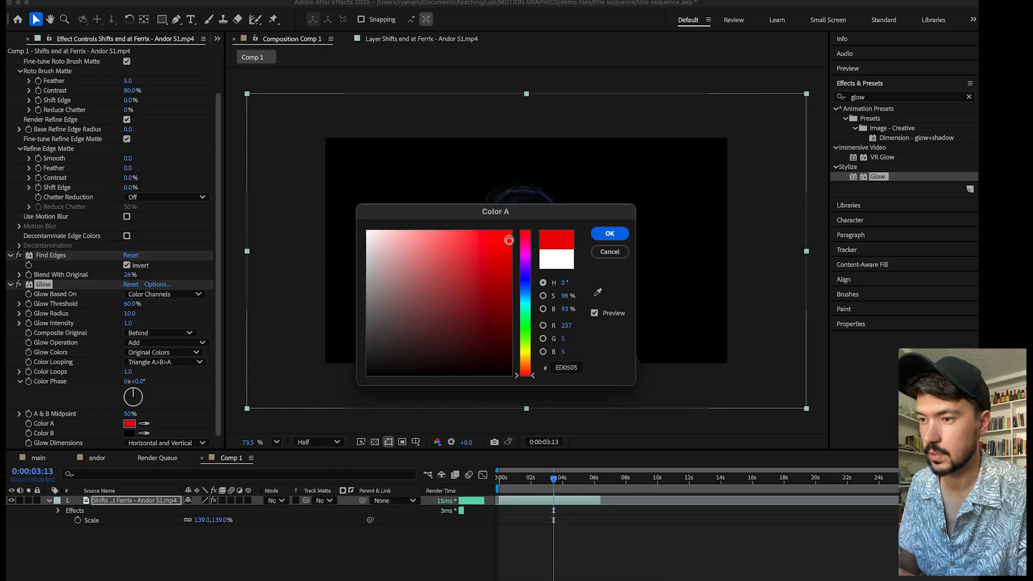
left_click(526, 253)
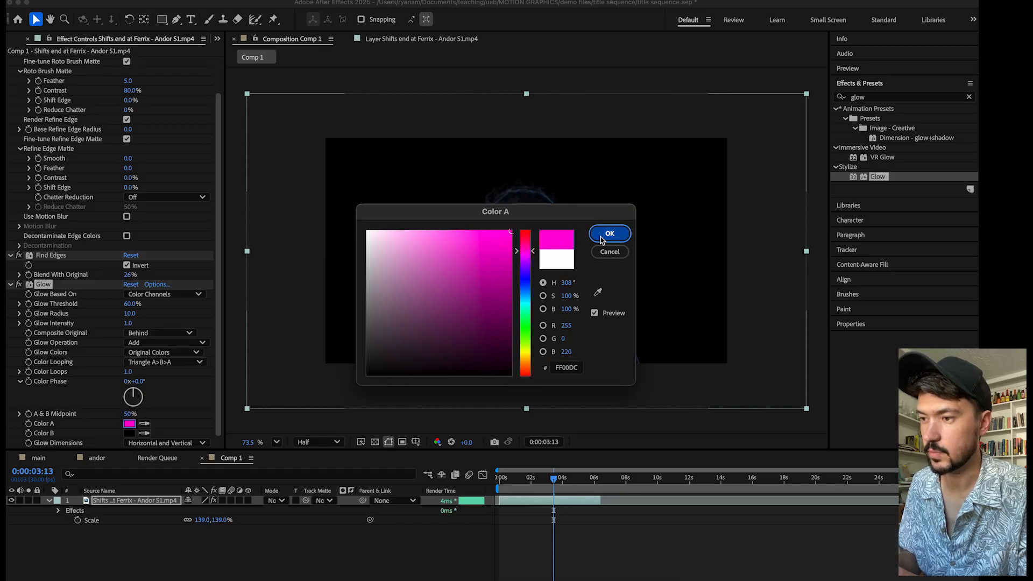
left_click(610, 233)
left_click(130, 433)
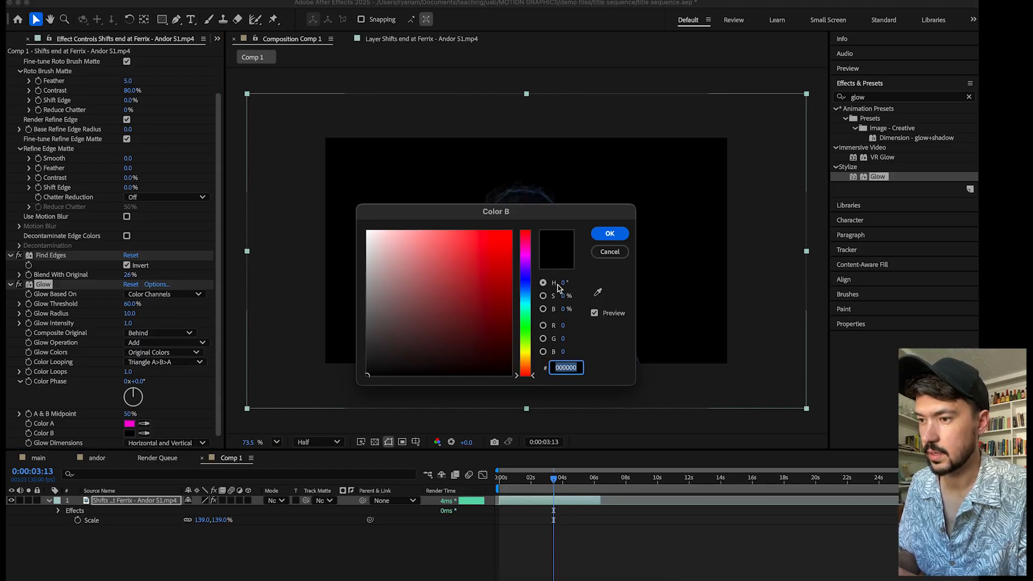
left_click(525, 277)
left_click(507, 250)
left_click(609, 233)
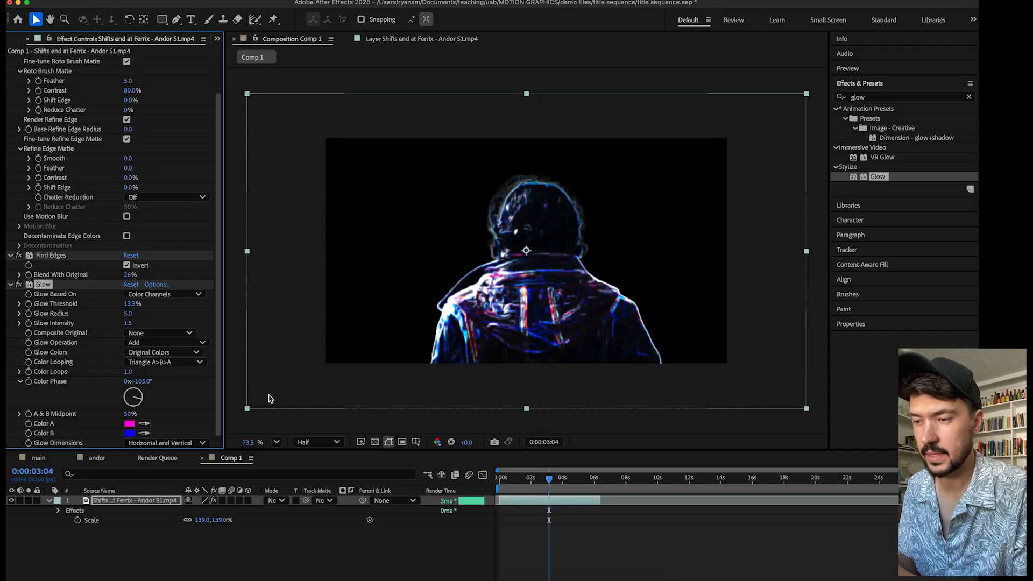
- Preview the glowing outlined figure in Comp 1, clear the effects search, and park the playhead at 0:00:03:23
key("space")
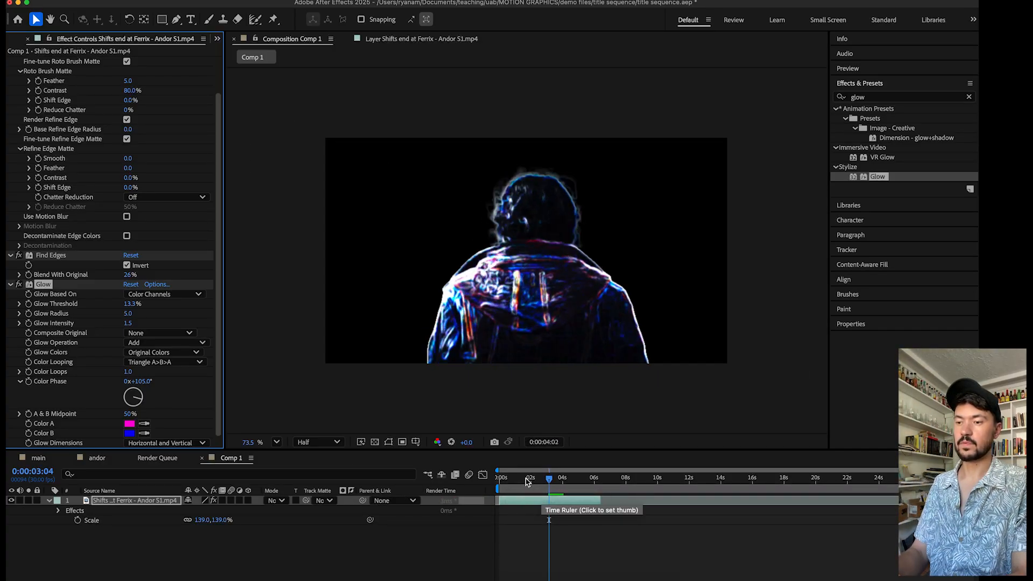
left_click_drag(526, 481, 564, 485)
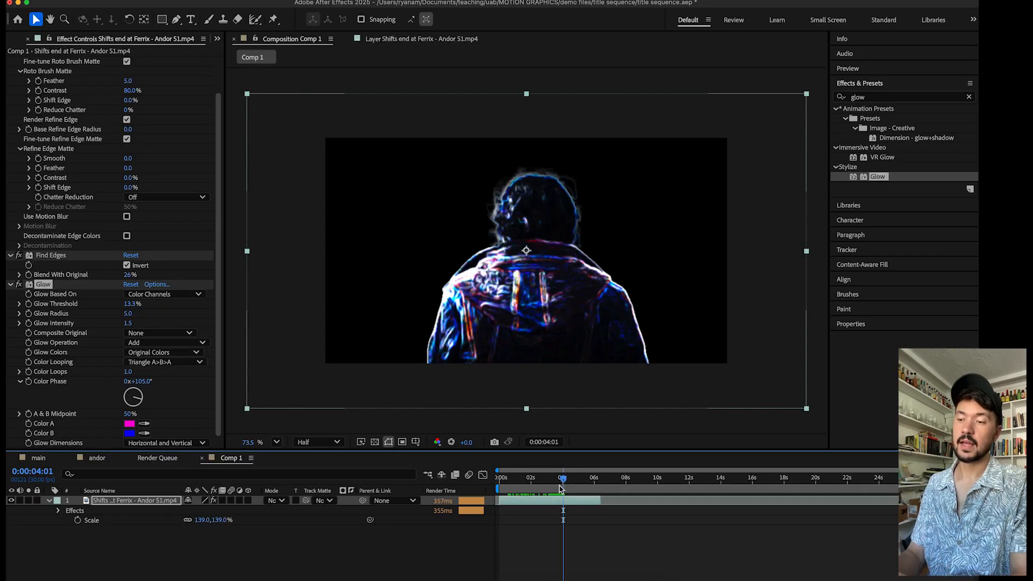
key("space")
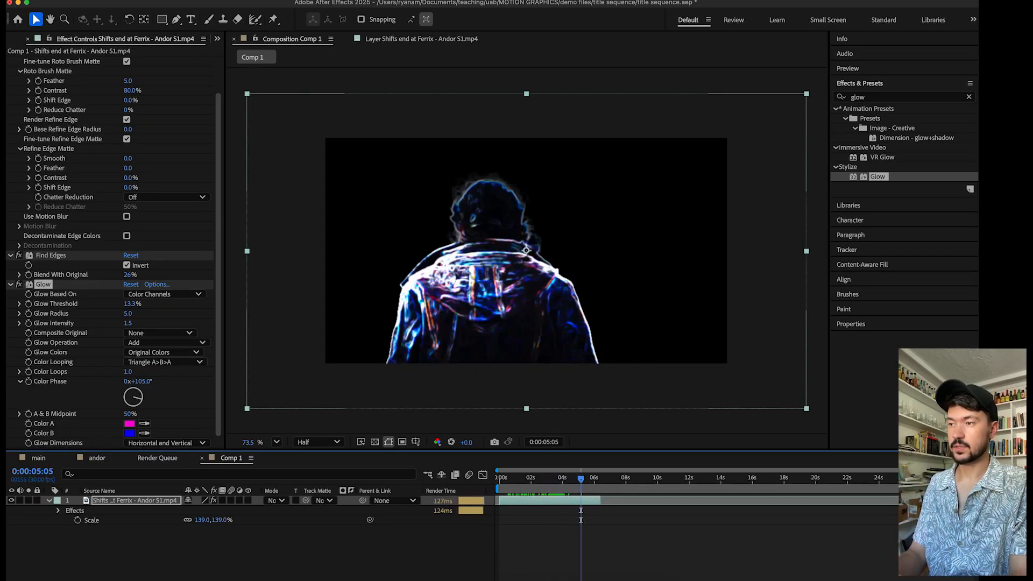
left_click(970, 97)
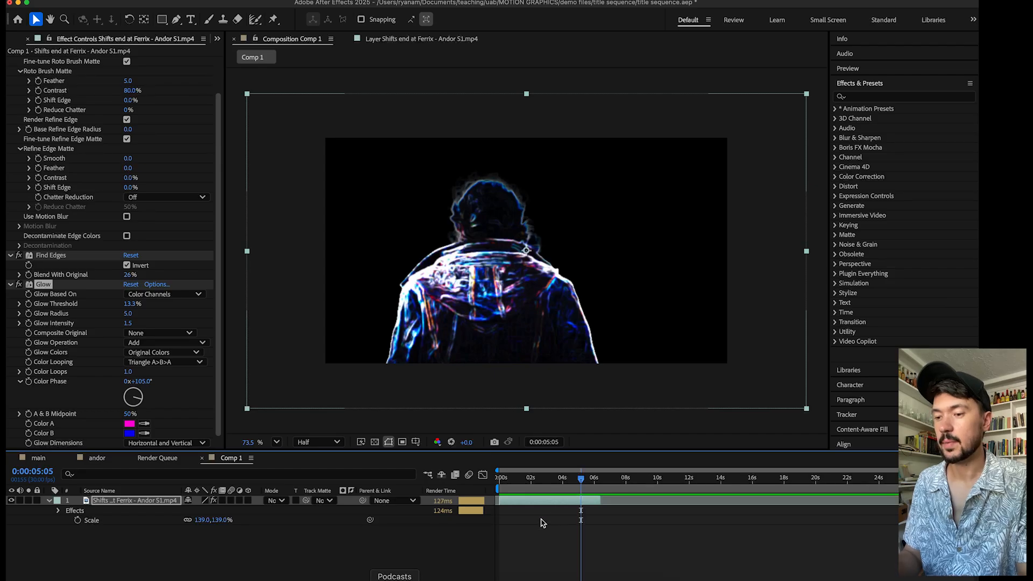
left_click(545, 480)
mouse_move(545, 481)
left_mouse_down()
mouse_move(517, 480)
mouse_move(559, 480)
left_mouse_up()
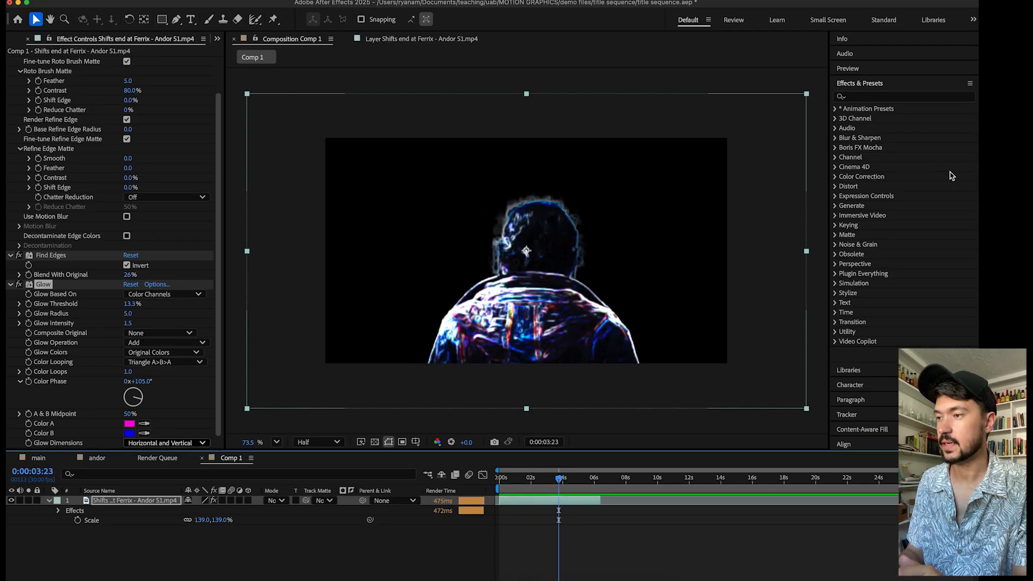
- Duplicate the Ferrix shot layer, search the effects for "kalei" and apply CC Kaleida to the copy
left_click(133, 501)
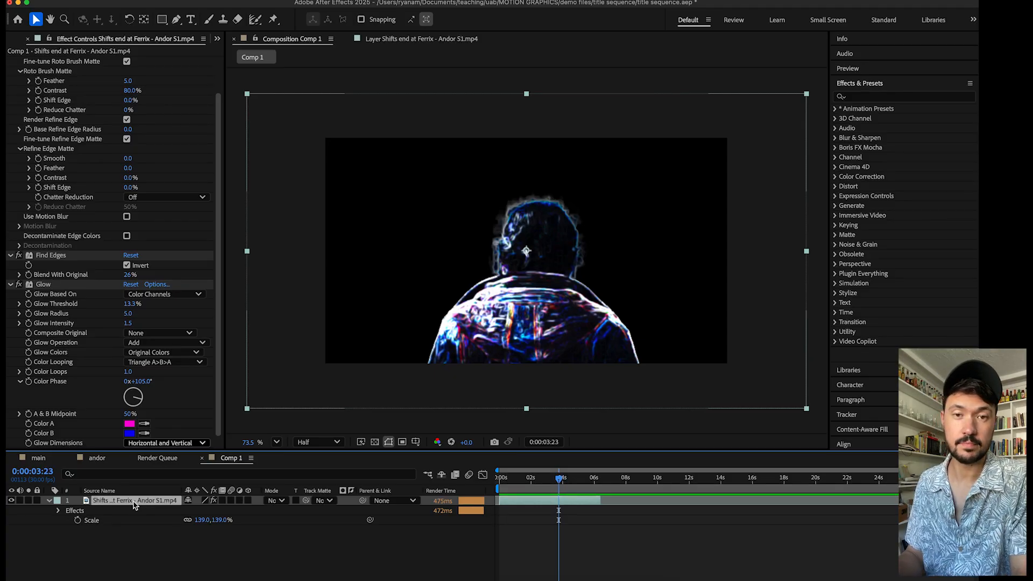
key("super+d")
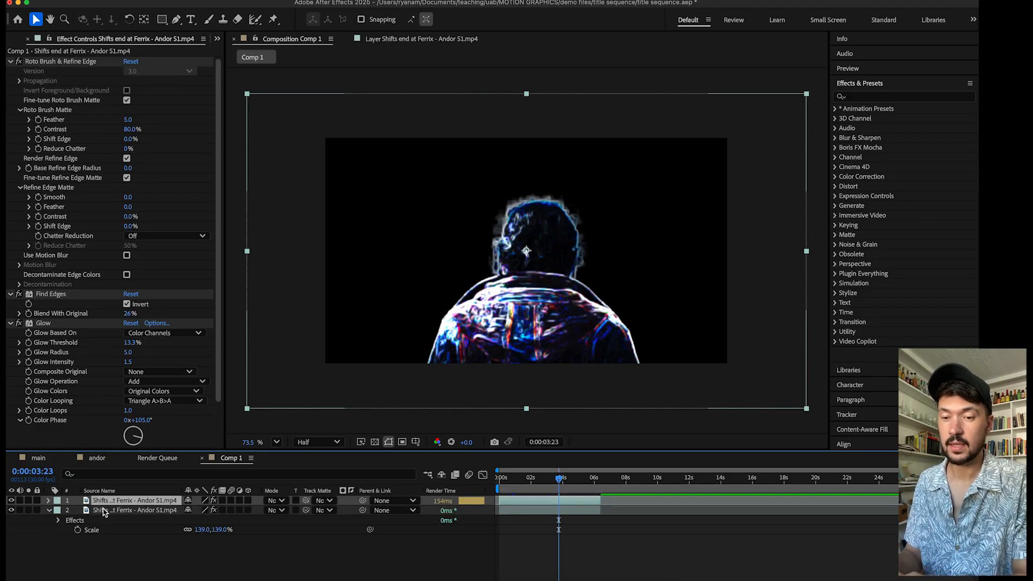
left_click(878, 98)
type("kalei")
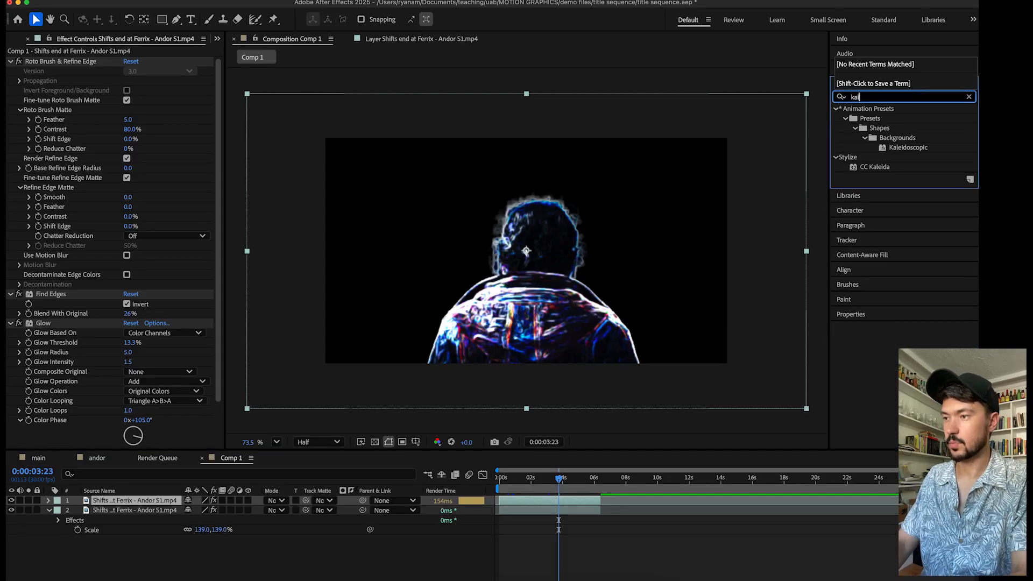
left_click(892, 157)
double_click(874, 167)
- At 0:00:01:10, set CC Kaleida's Center to 872, 540, Size to 41.4 and Rotation to 204°
left_click_drag(559, 477, 521, 483)
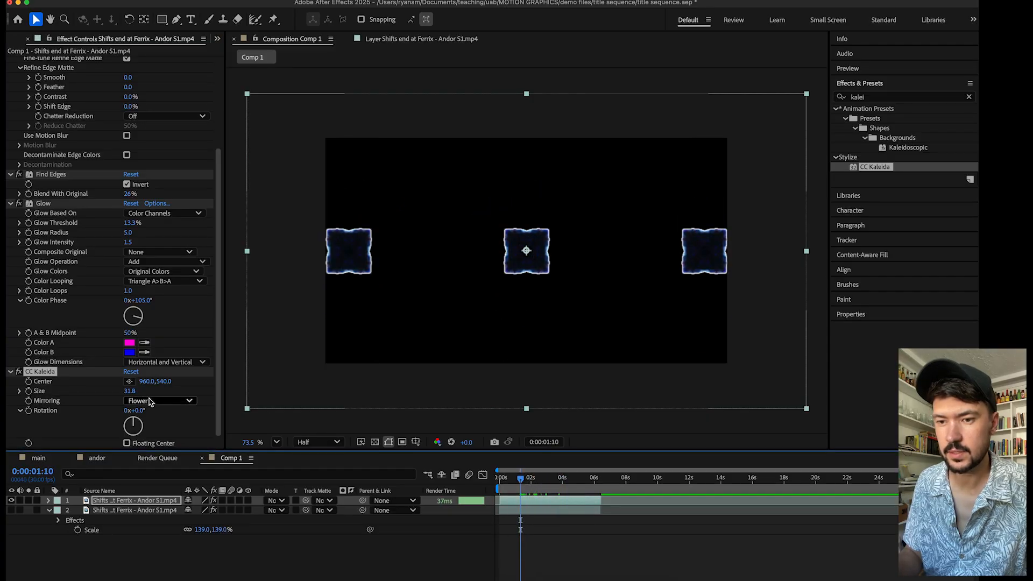
mouse_move(147, 381)
left_mouse_down()
mouse_move(235, 367)
mouse_move(66, 382)
mouse_move(141, 393)
left_mouse_up()
left_click_drag(141, 410, 243, 400)
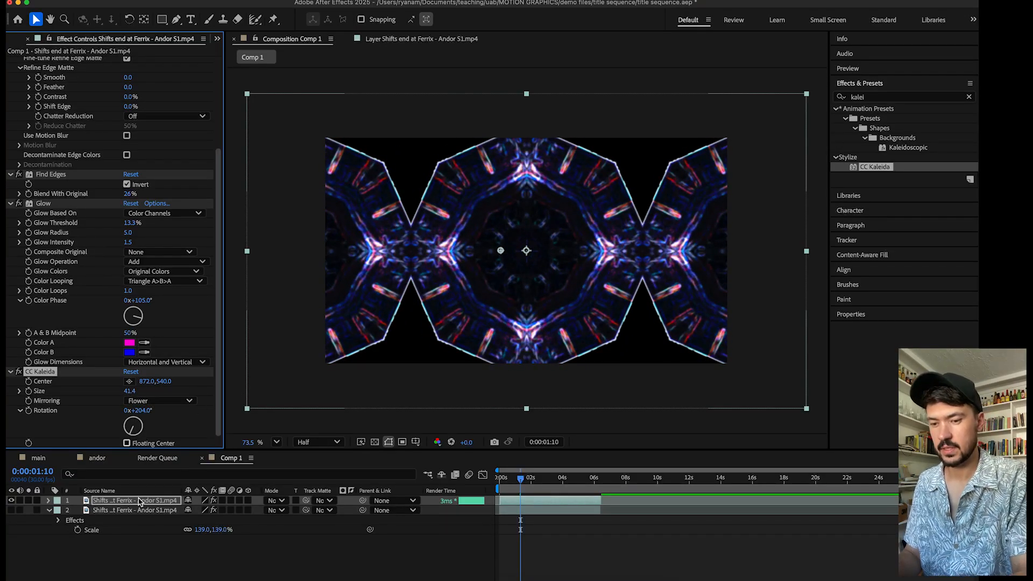
- Scale the kaleidoscope layer to 262% and preview its animation at Full resolution
key("s")
left_click_drag(201, 510, 264, 503)
left_click(322, 442)
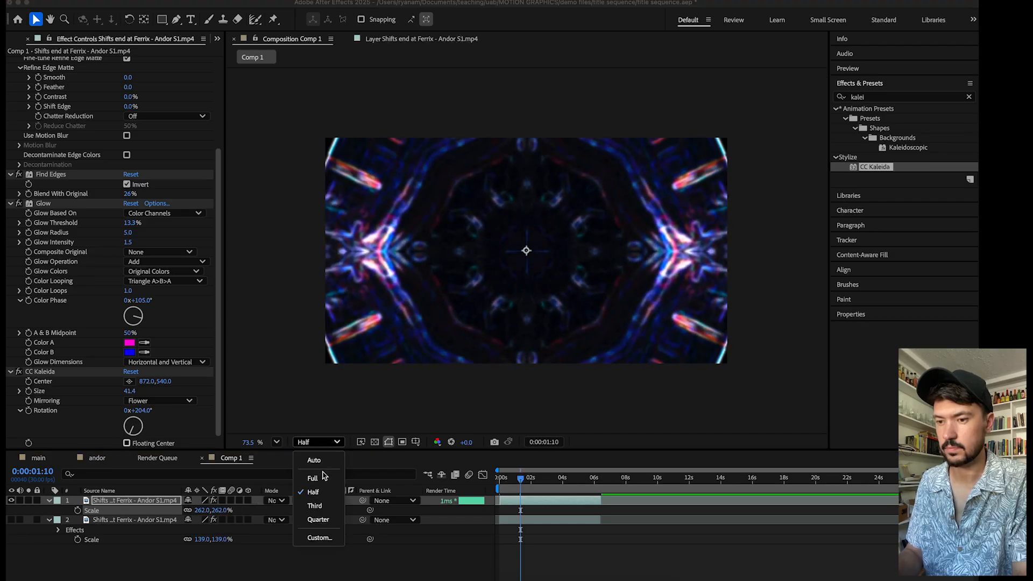
left_click(324, 477)
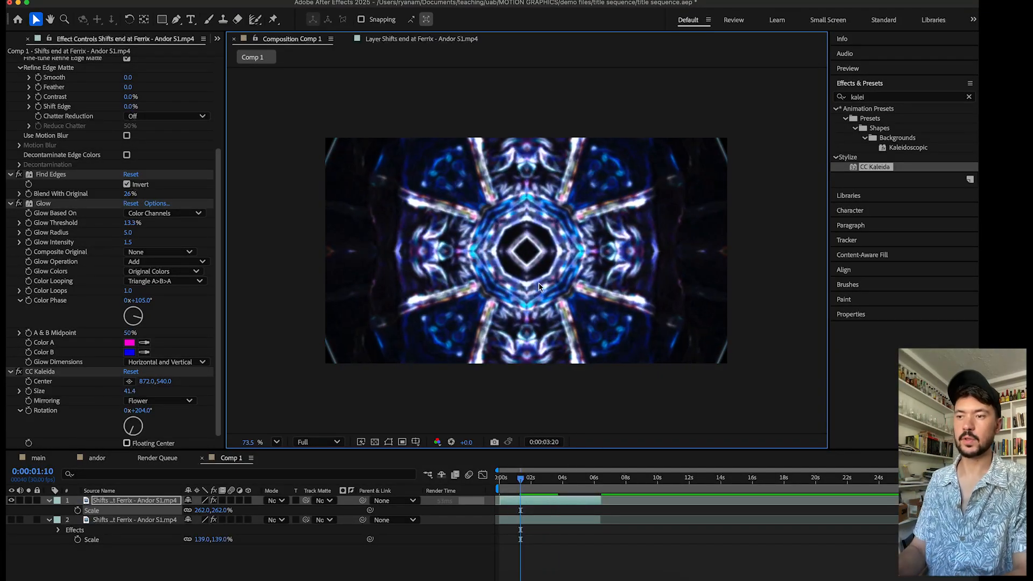
key("space")
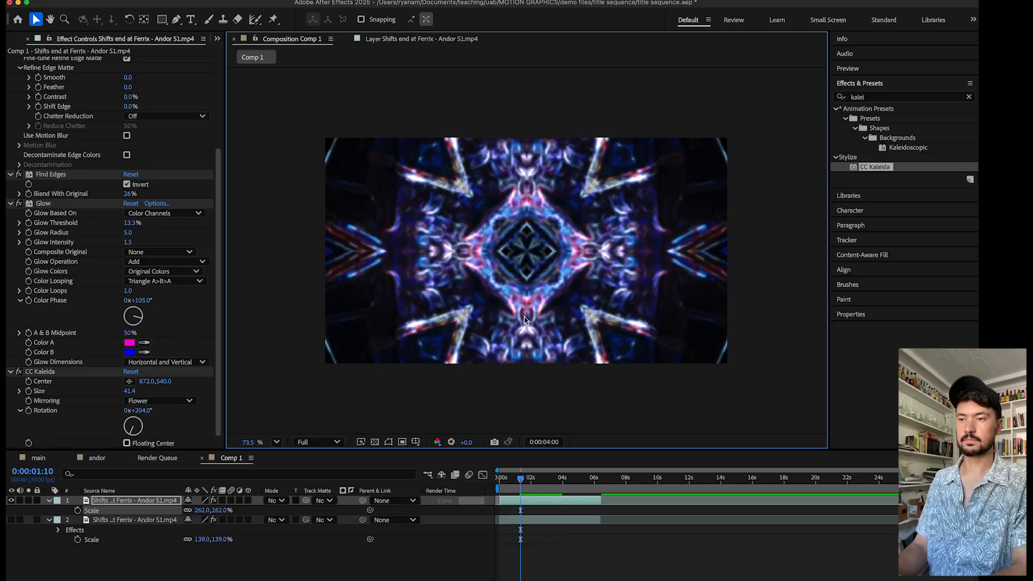
- Show the original outlined-figure layer and move it above the kaleidoscope layer
left_click(11, 520)
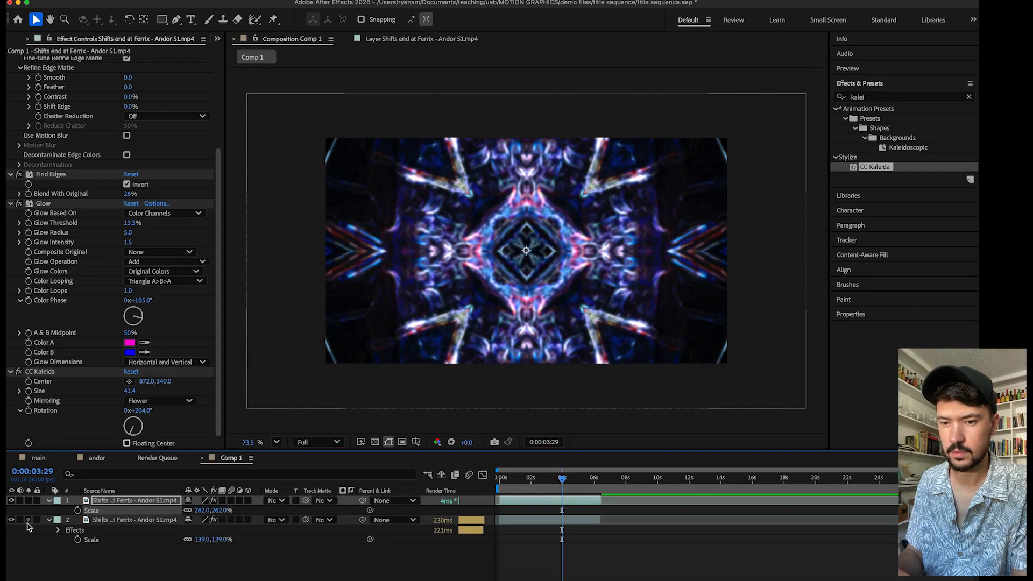
left_click(109, 521)
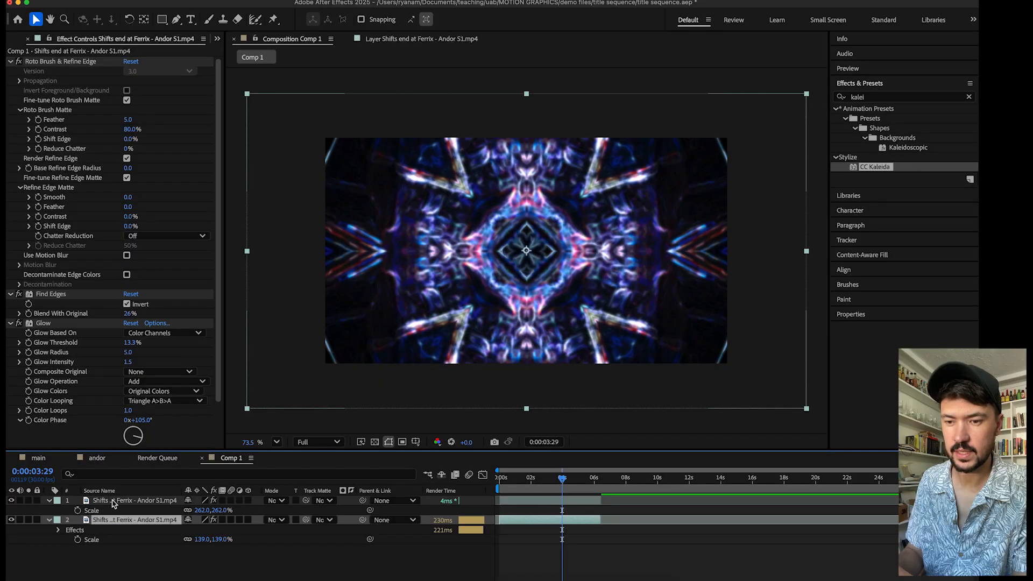
left_click(11, 520)
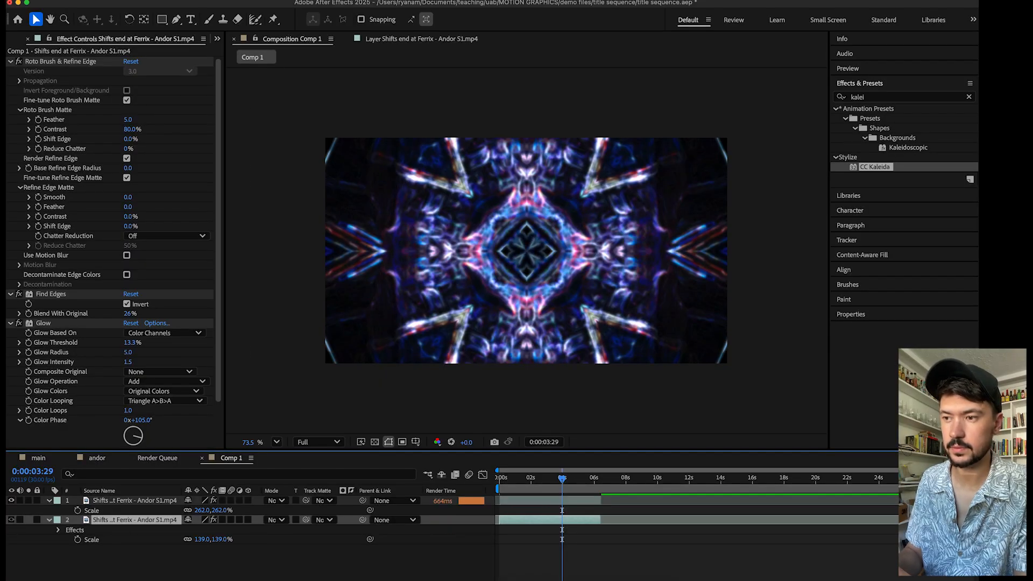
left_click(12, 521)
left_click_drag(136, 522, 135, 497)
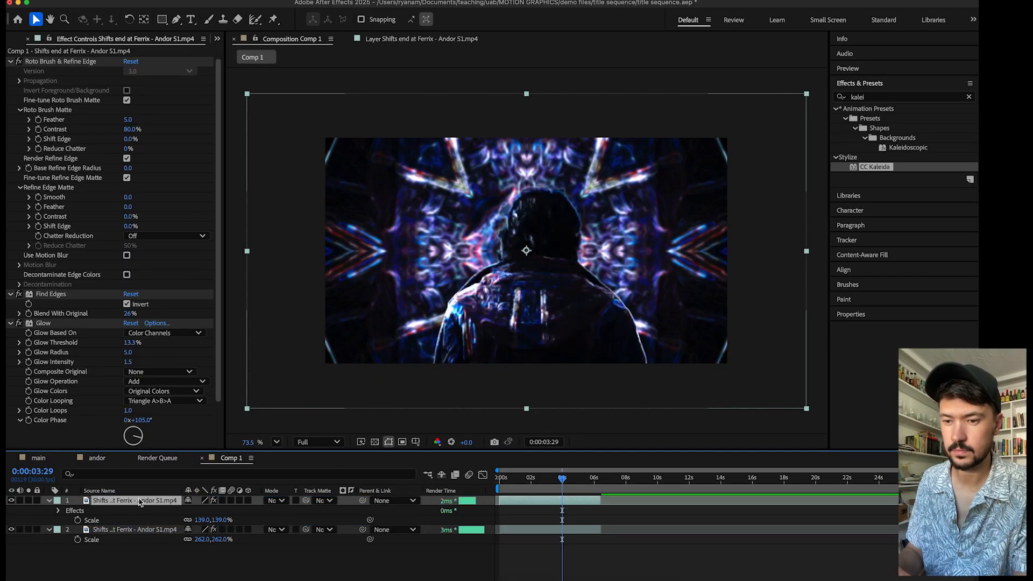
- Preview the outlined figure over the kaleidoscope from 0:00:00:13, and park the playhead at 0:00:03:23
left_click(527, 481)
left_click_drag(528, 483, 506, 481)
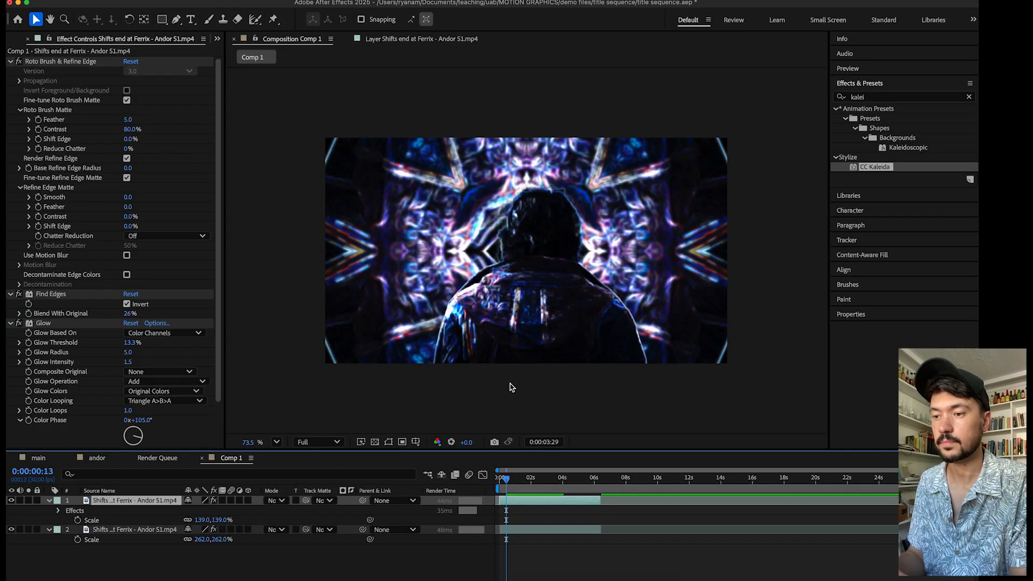
key("space")
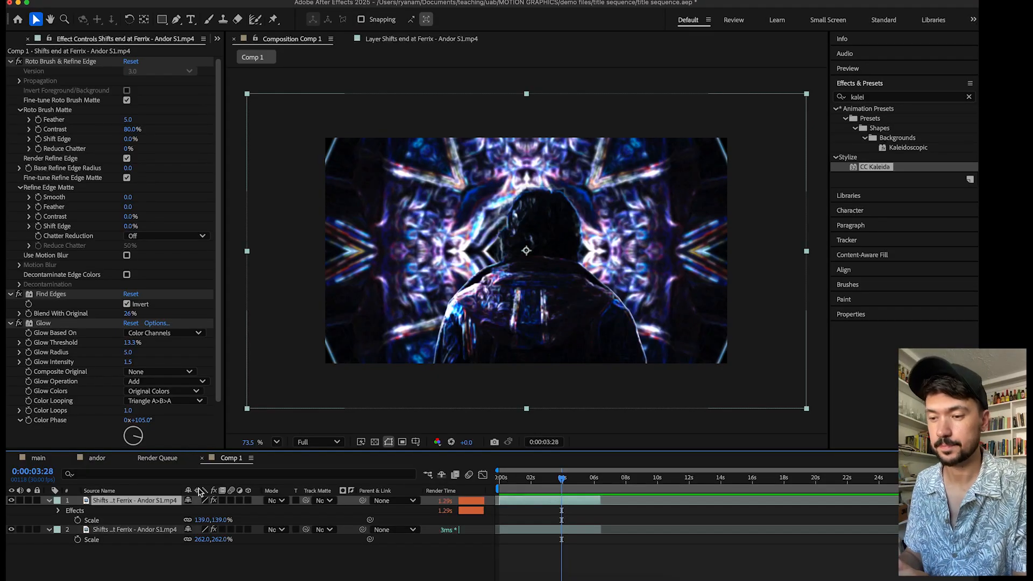
mouse_move(561, 479)
left_mouse_down()
mouse_move(580, 483)
mouse_move(559, 480)
left_mouse_up()
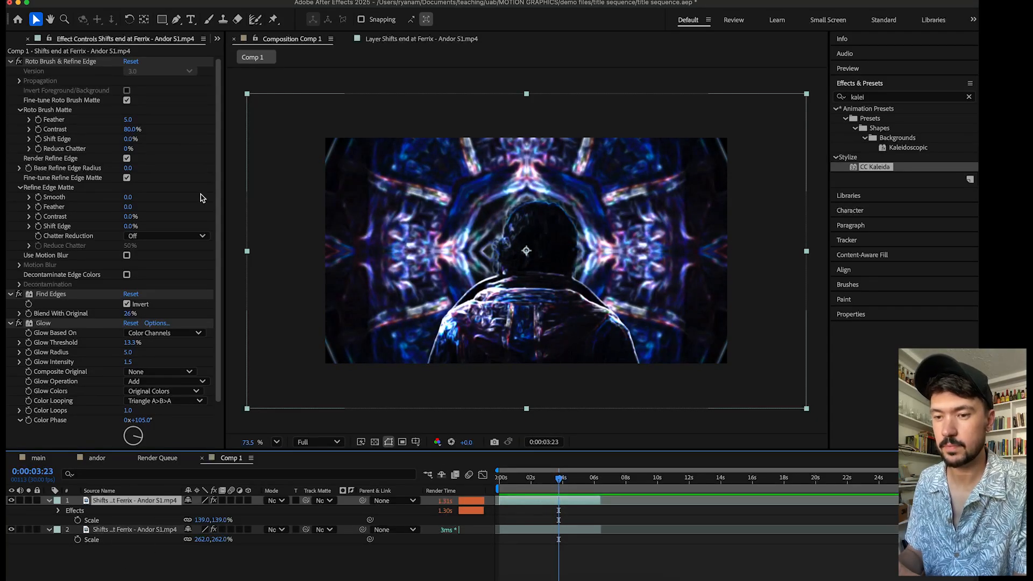
- Create a new text layer reading "ANDOR" above the figure and kaleidoscope layers
left_click(203, 1)
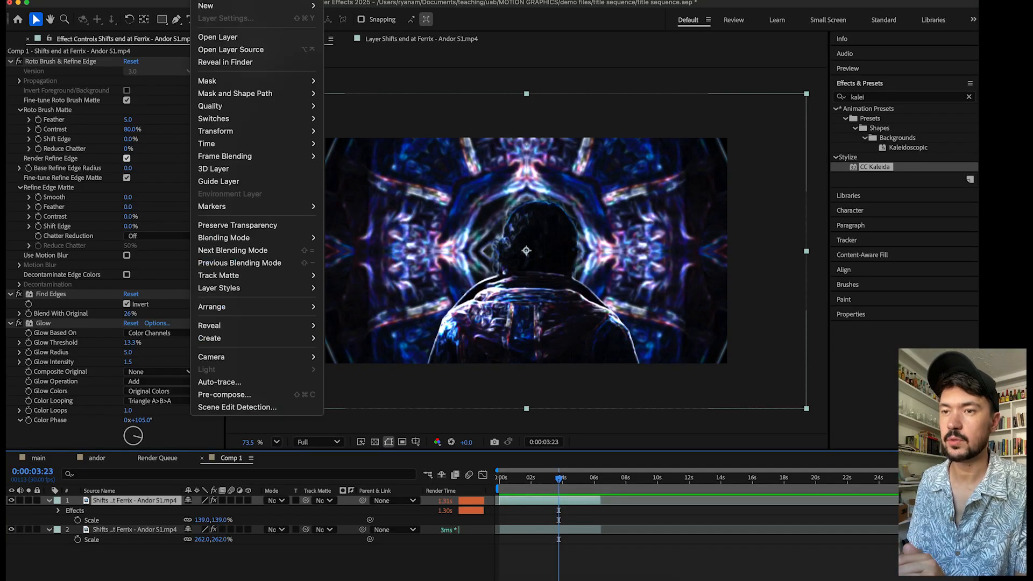
mouse_move(206, 9)
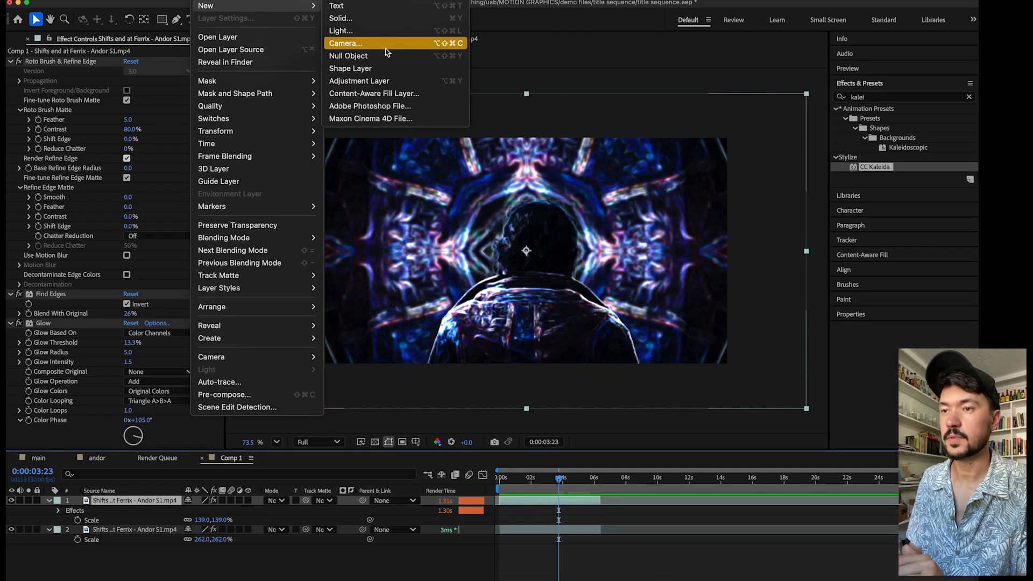
left_click(368, 7)
type("ANDOR")
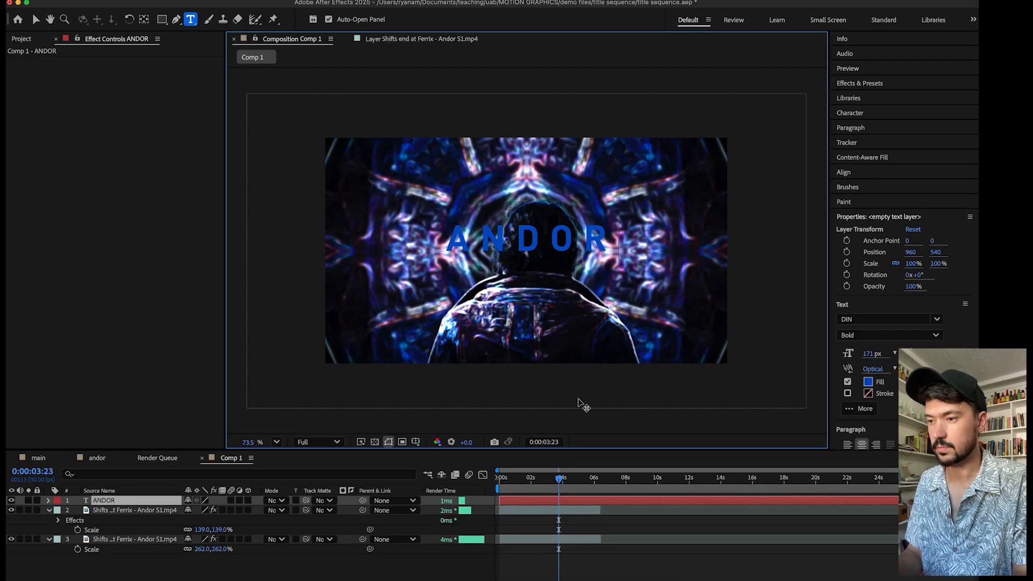
- Change the fill color of the ANDOR text to magenta BA00BF and leave its layer selected
double_click(502, 242)
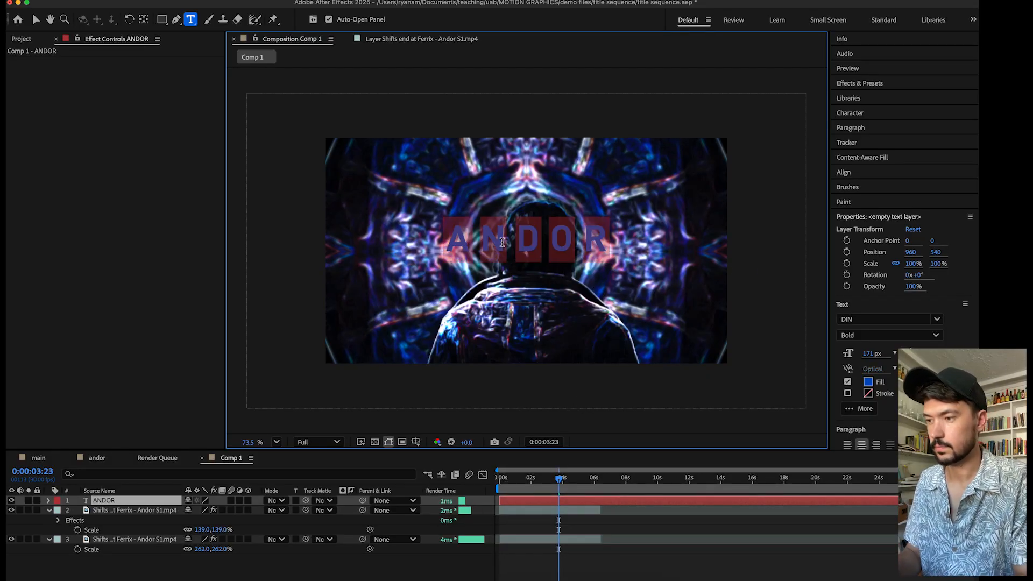
left_click(868, 381)
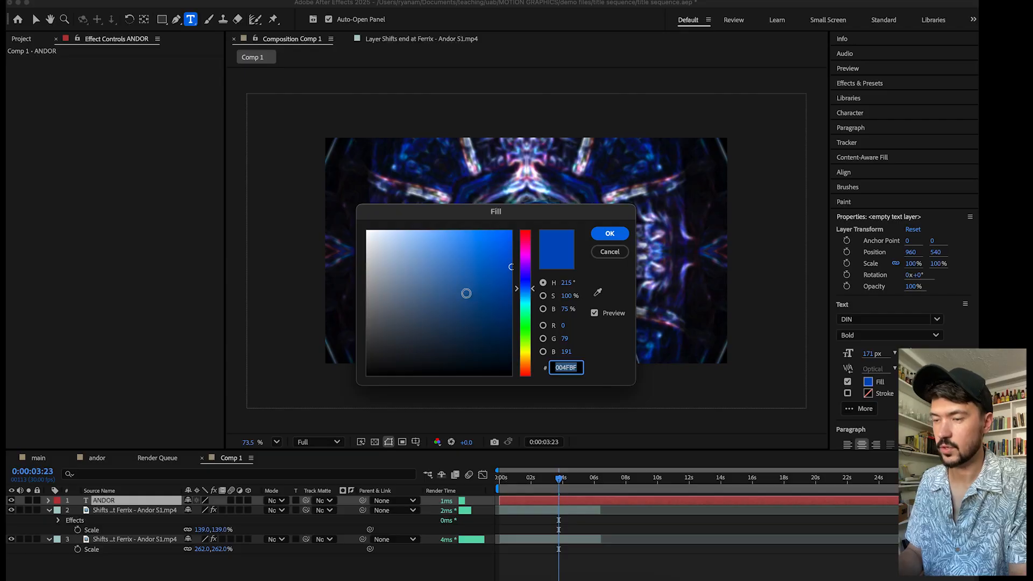
left_click(528, 258)
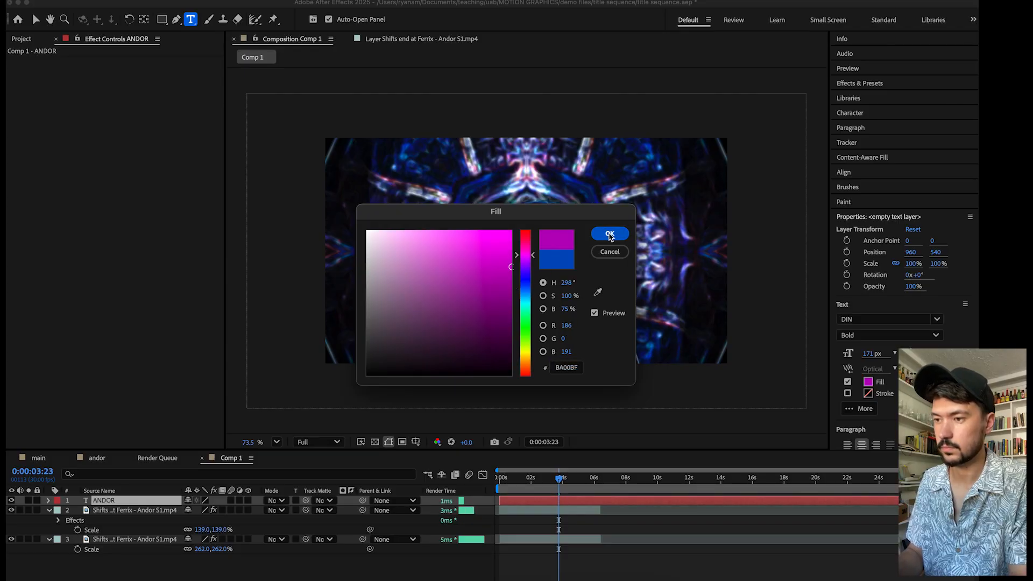
left_click(609, 233)
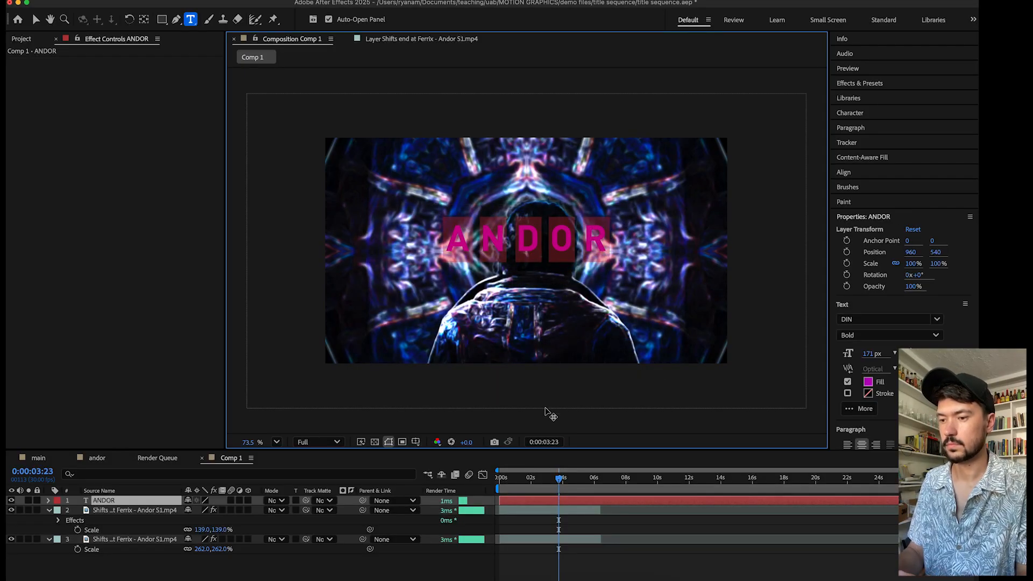
left_click(552, 511)
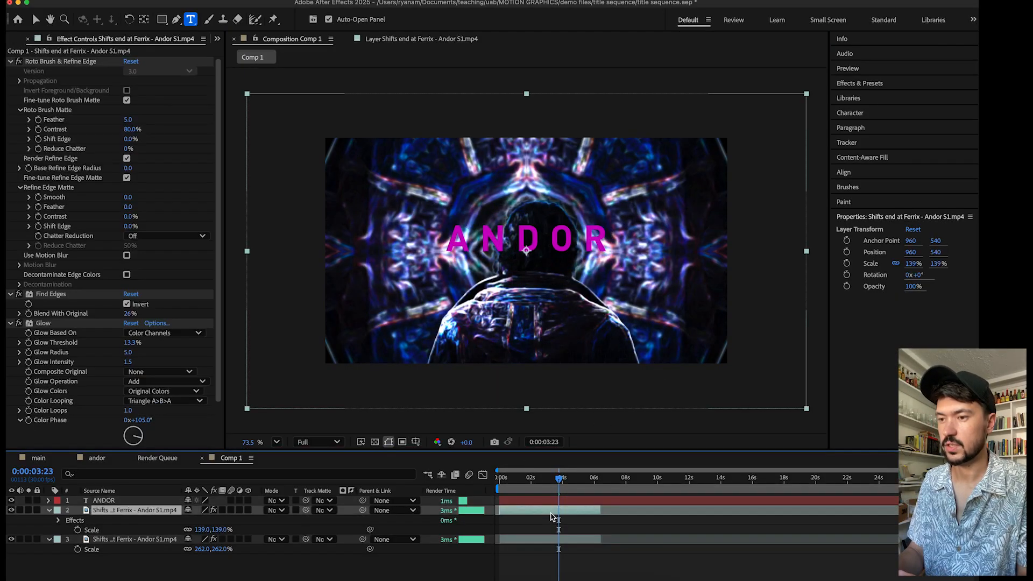
left_click(515, 502)
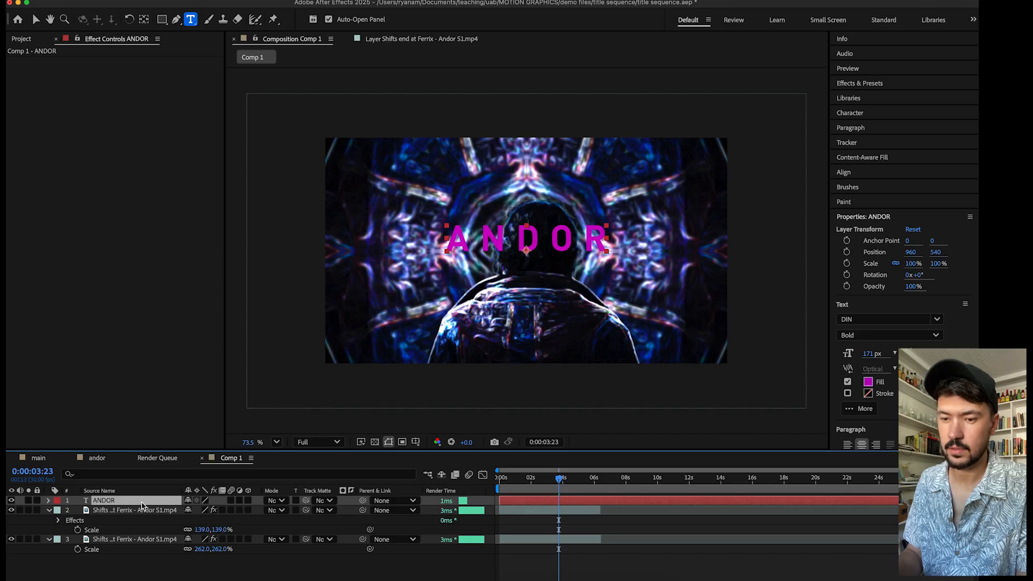
- Try the Multiply blending mode on the ANDOR text layer and play the composition from 0:00:01:00 to check it
right_click(113, 503)
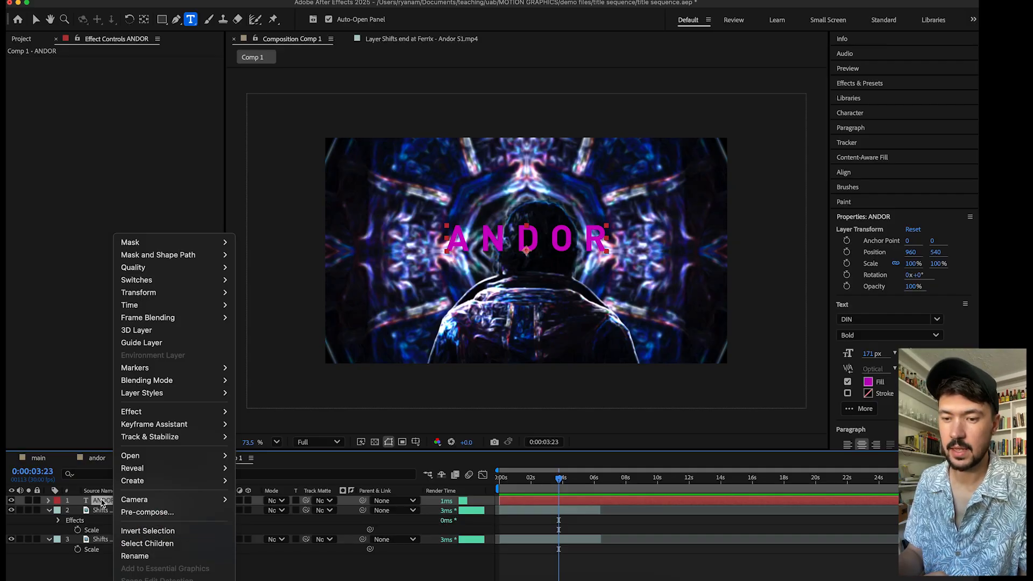
mouse_move(178, 383)
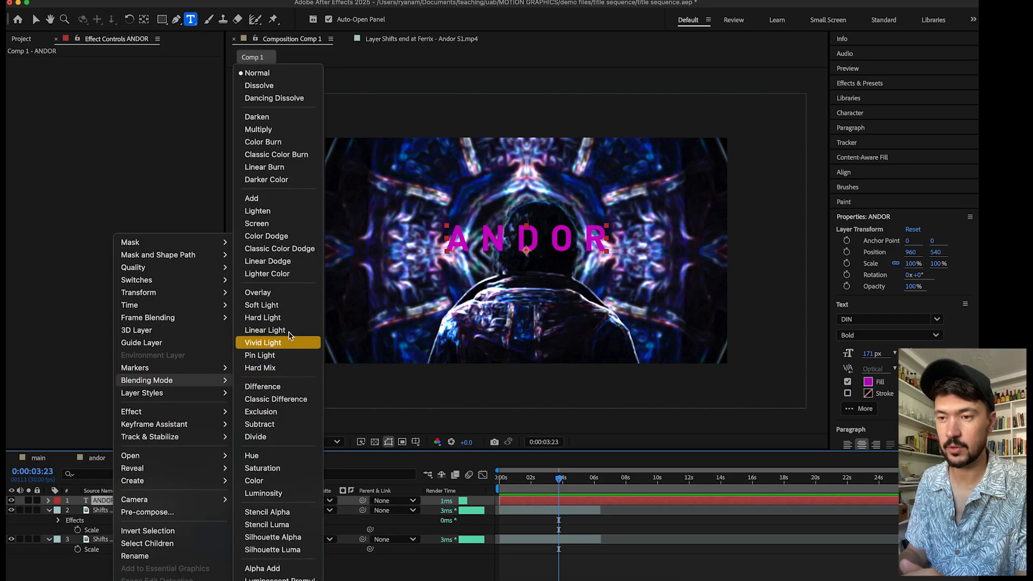
left_click(279, 134)
key("space")
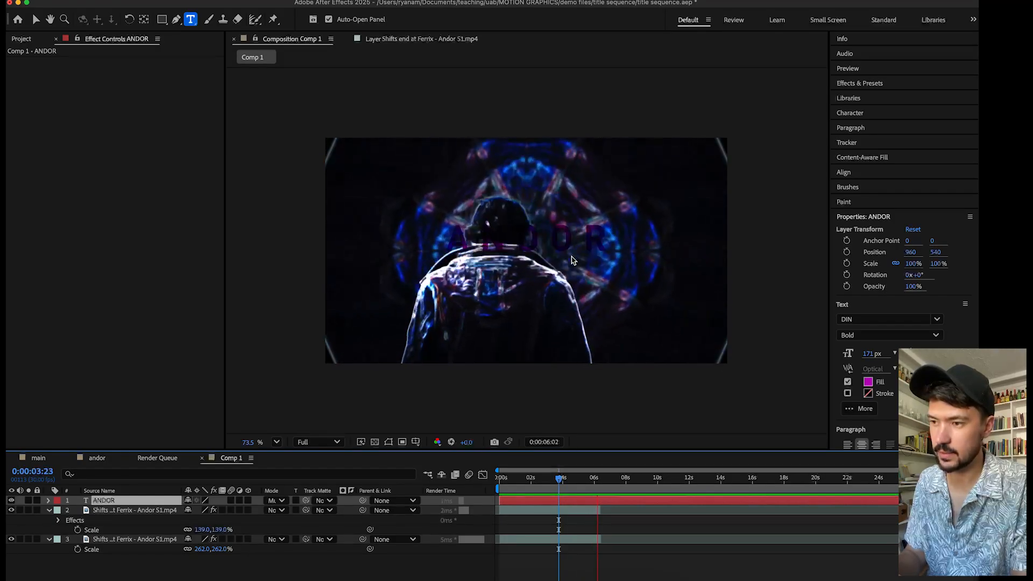
key("space")
left_click_drag(530, 478, 516, 484)
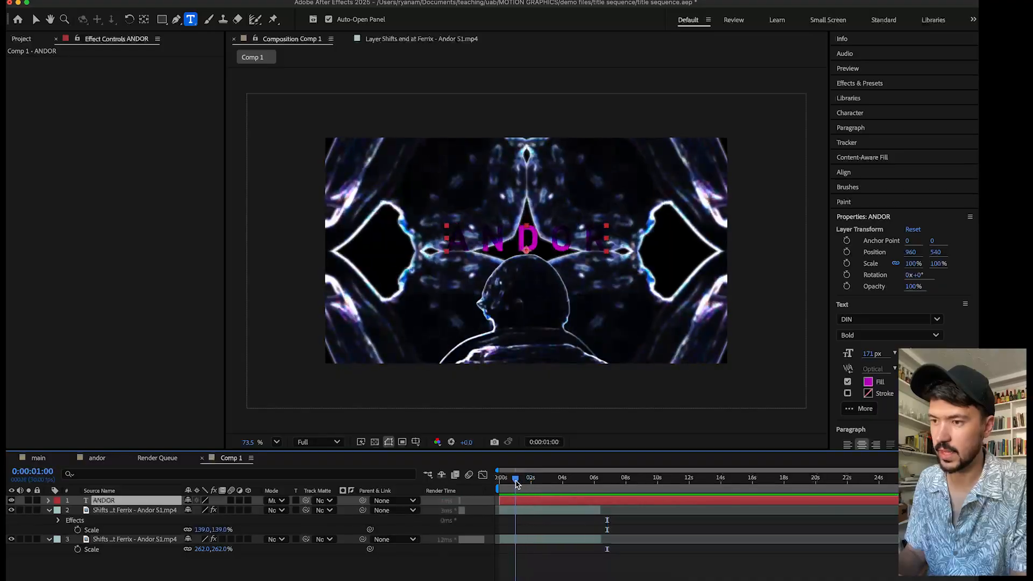
key("space")
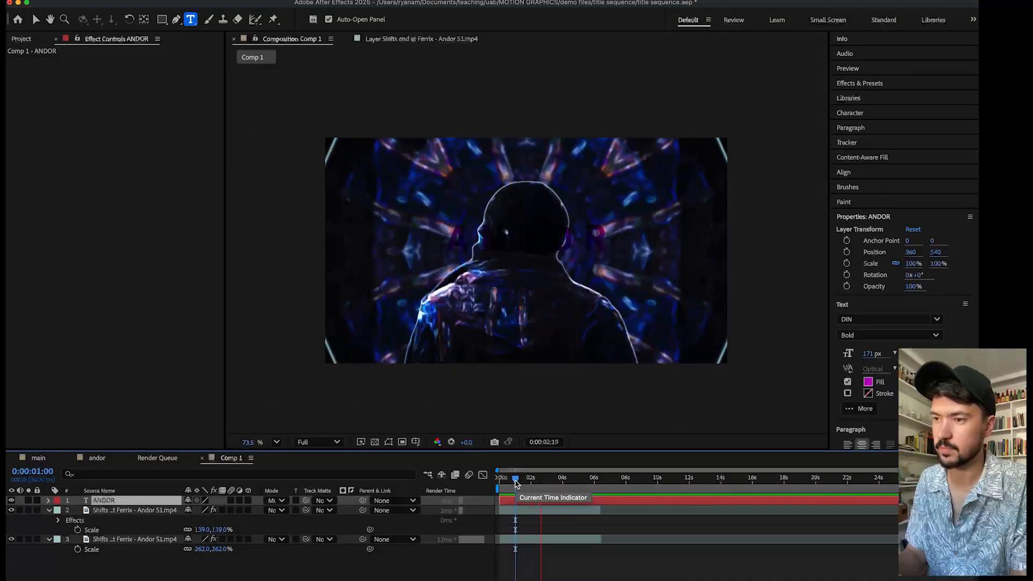
key("space")
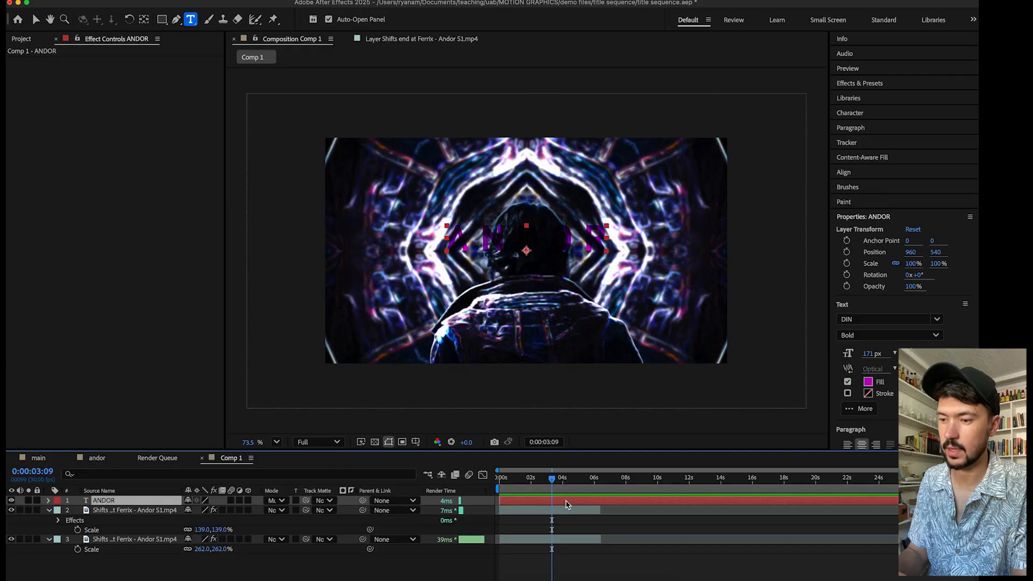
- Try the Screen blending mode on the ANDOR text layer and preview the composition from the start
right_click(113, 504)
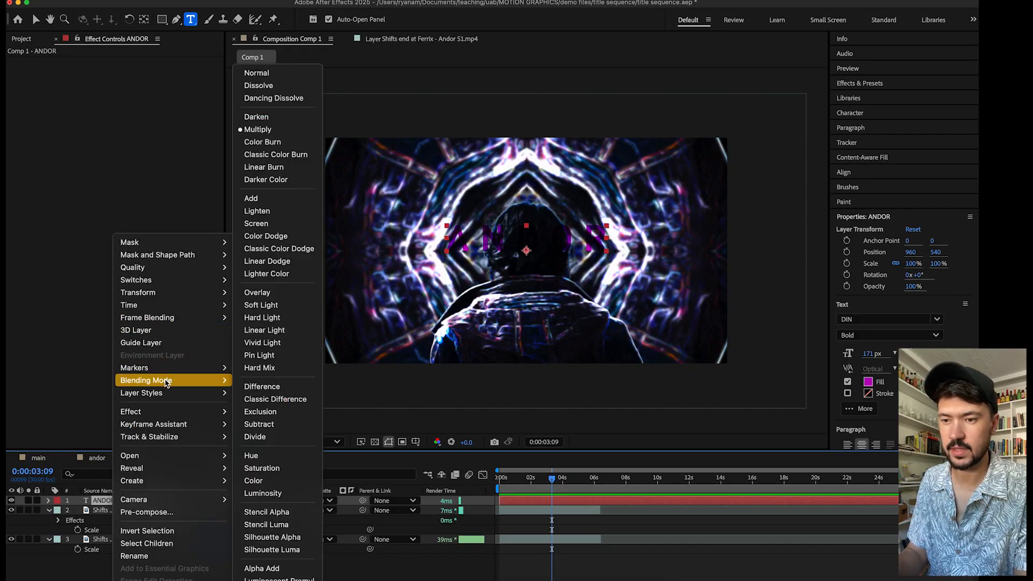
left_click(272, 223)
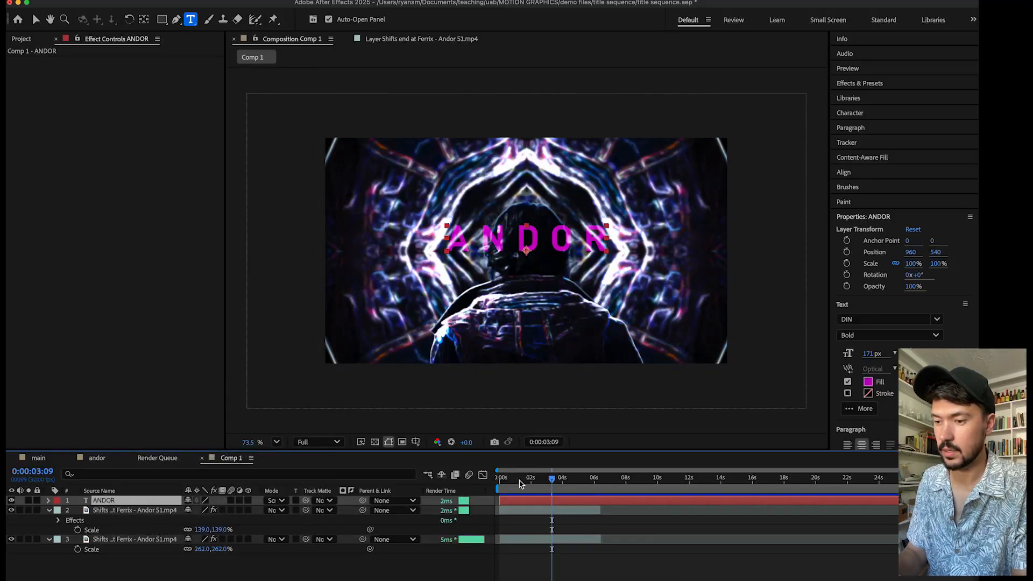
left_click(496, 479)
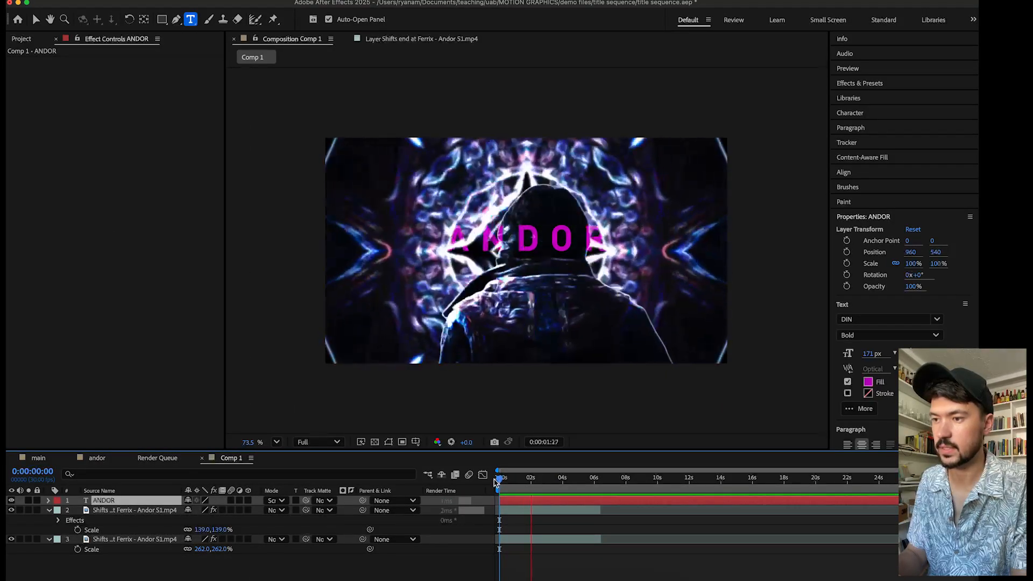
key("space")
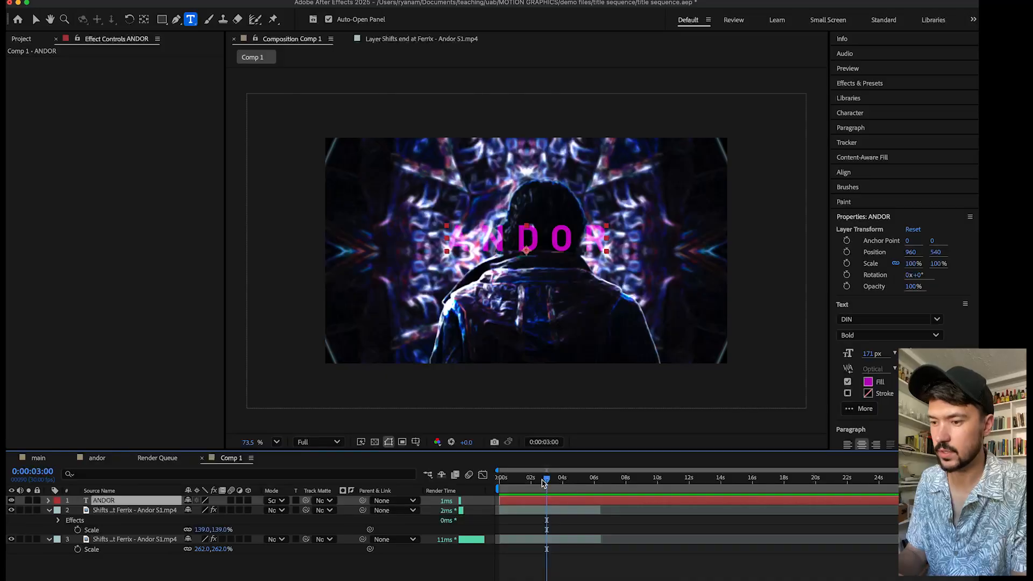
left_click_drag(542, 482, 553, 482)
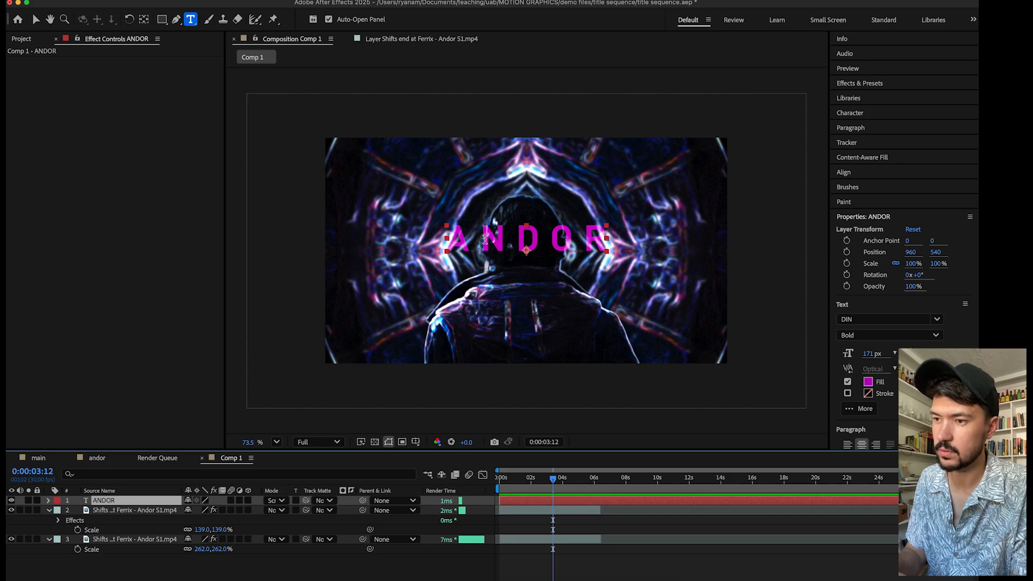
- Try the Overlay blending mode on the ANDOR text layer and scrub through the shot to 0:00:03:27
right_click(138, 502)
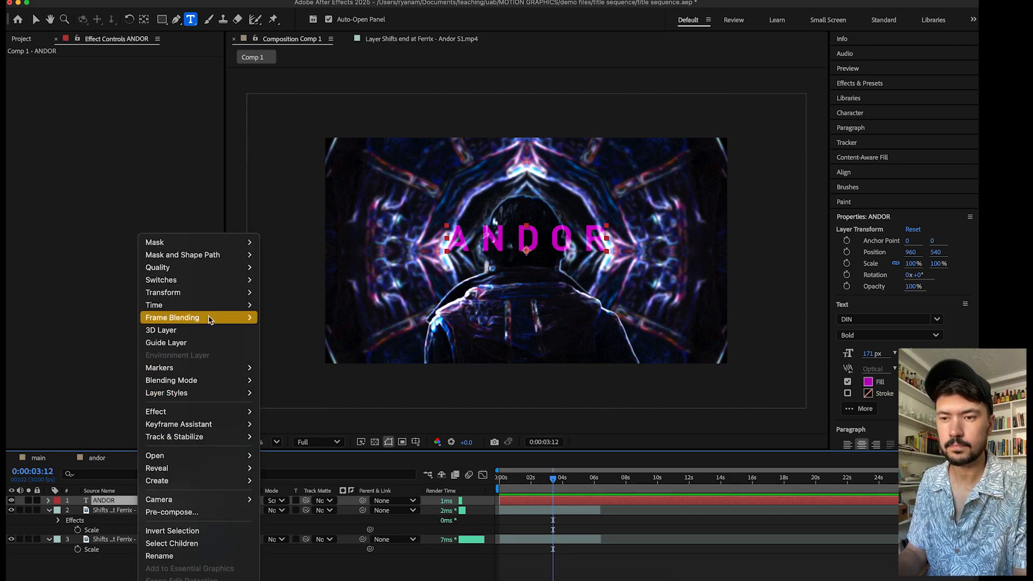
mouse_move(172, 380)
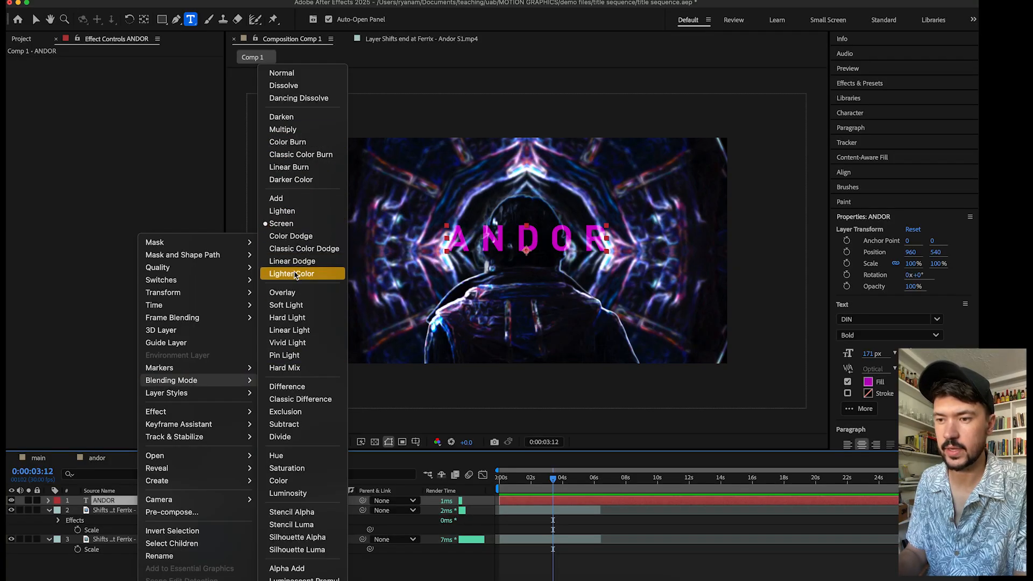
left_click(299, 294)
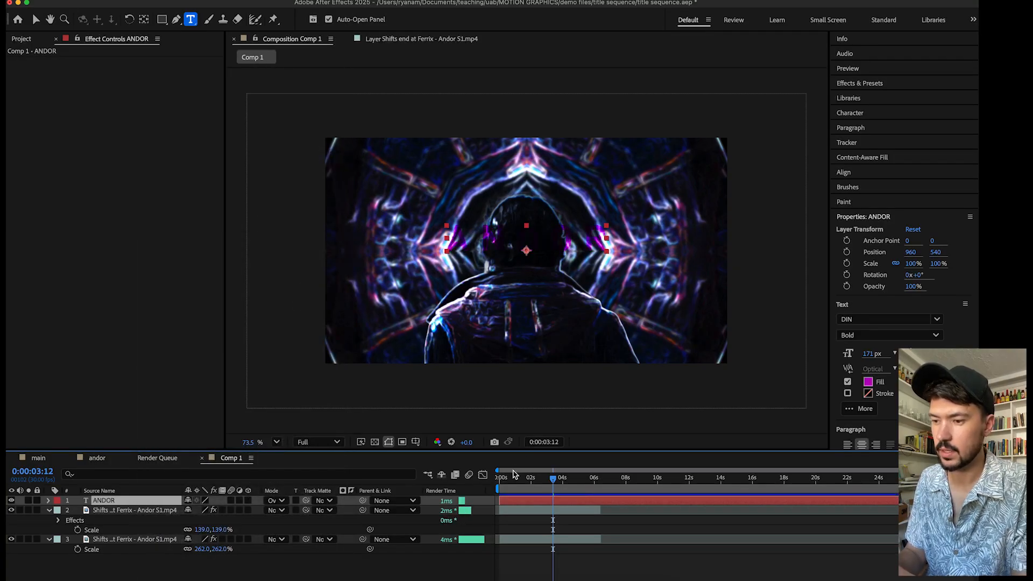
left_click_drag(515, 477, 557, 480)
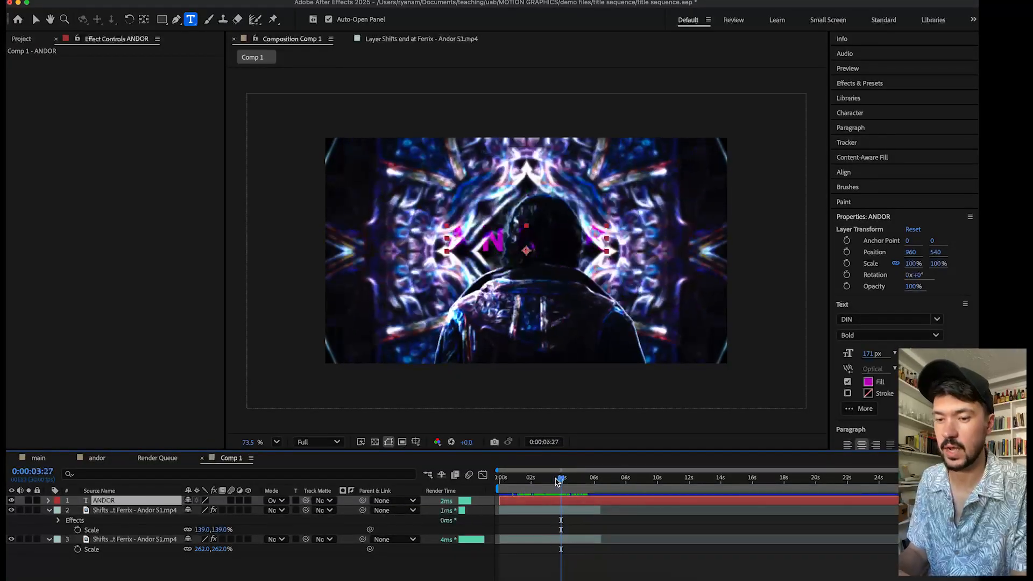
- Try the Hue blending mode on the ANDOR text layer and check the frame at 0:00:02:02
right_click(156, 503)
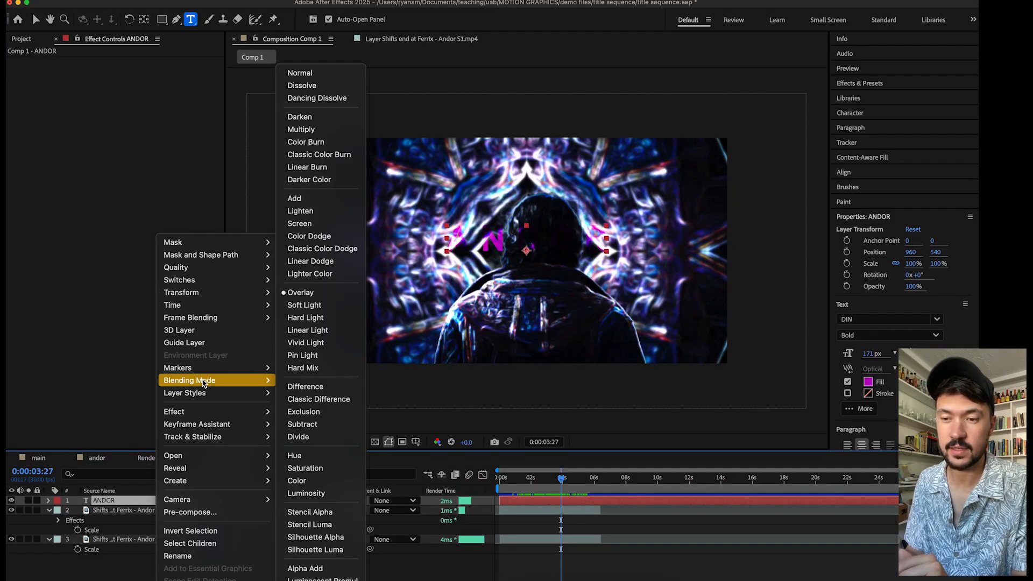
left_click(322, 456)
mouse_move(536, 479)
left_mouse_down()
mouse_move(512, 478)
mouse_move(532, 478)
left_mouse_up()
- Try the Silhouette Luma blending mode on the ANDOR text layer and scrub to 0:00:03:21
right_click(122, 500)
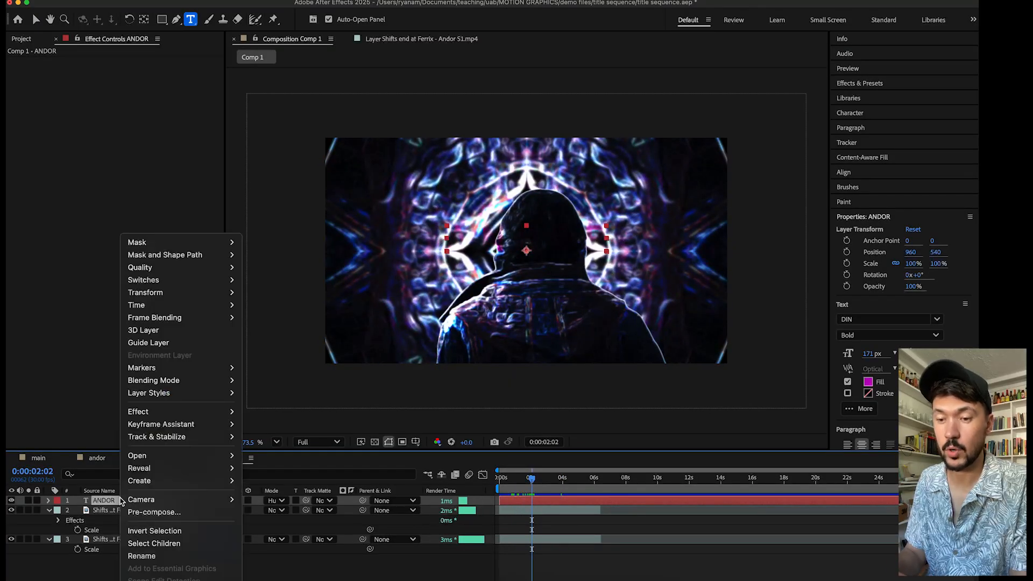
mouse_move(179, 381)
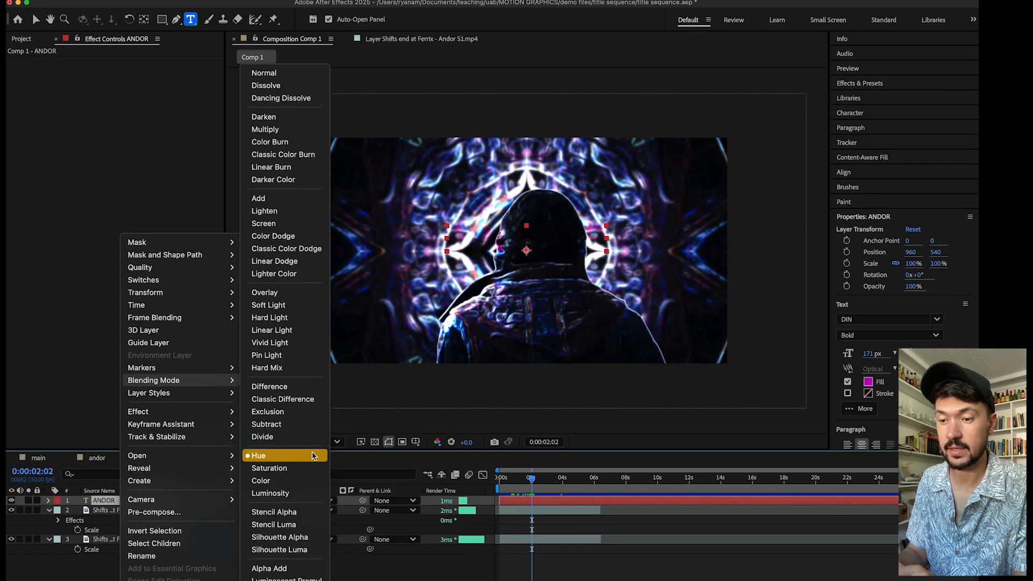
left_click(294, 549)
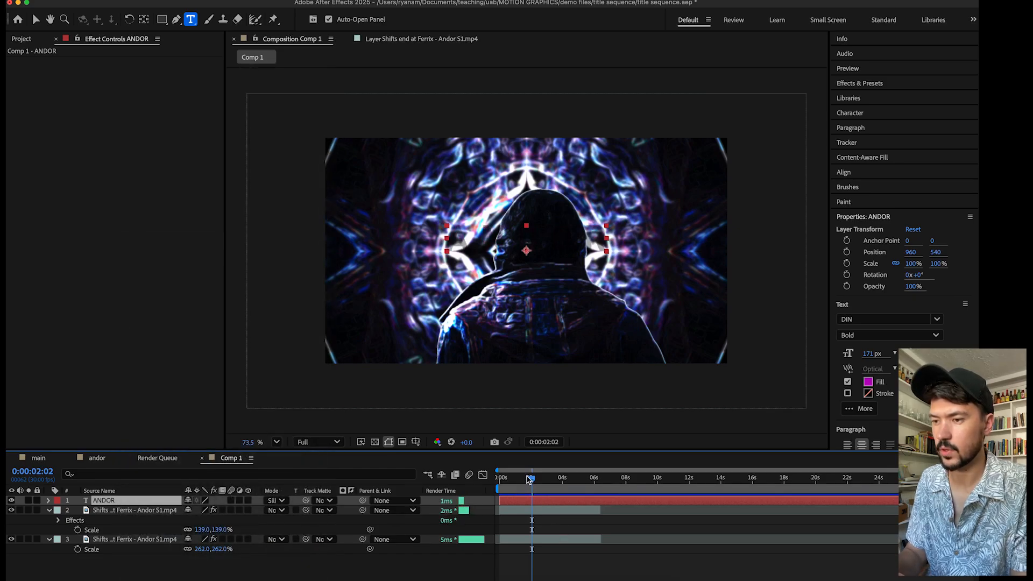
left_click_drag(531, 478, 560, 481)
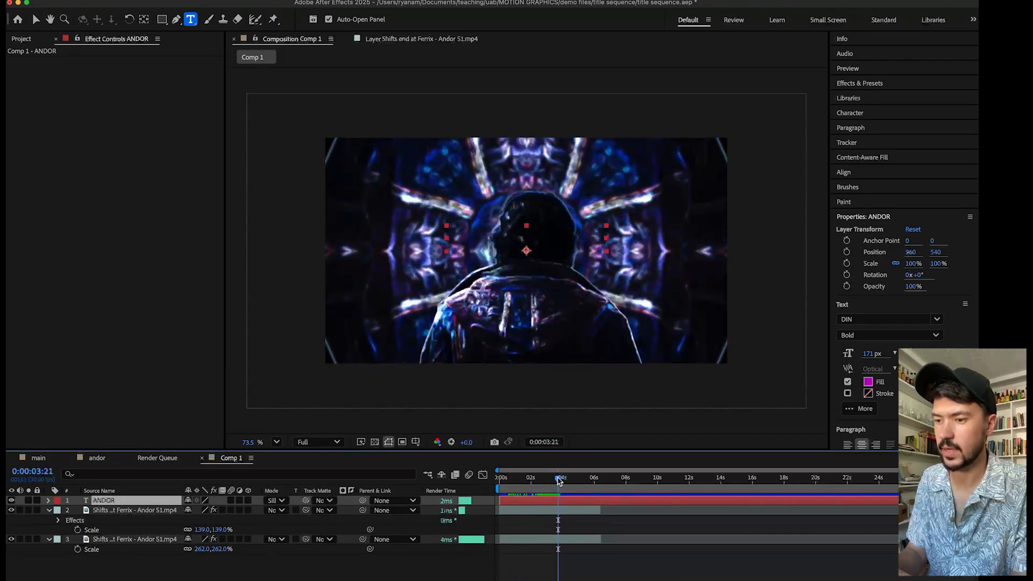
- Set the blending mode of the ANDOR text layer to Vivid Light
right_click(105, 503)
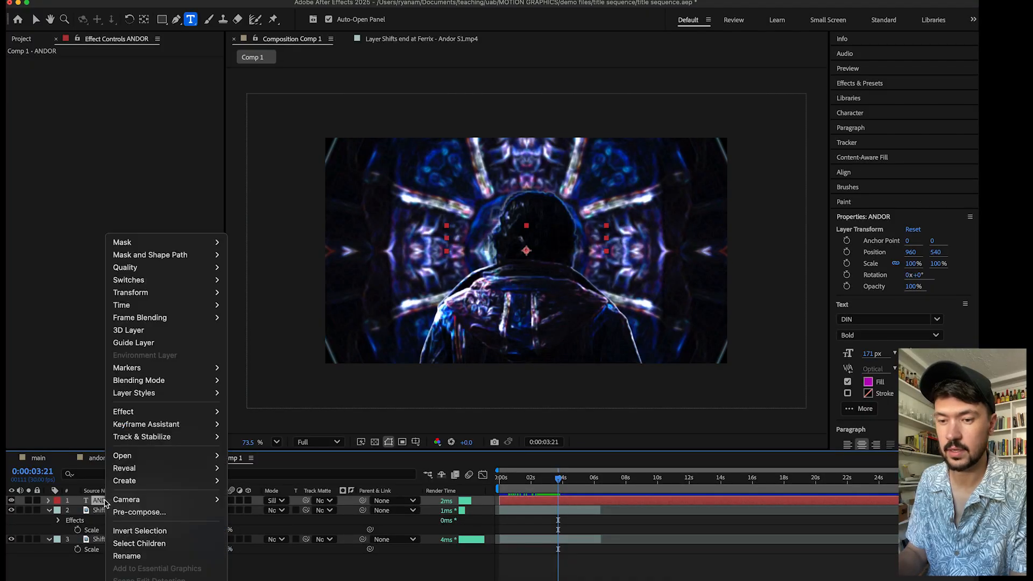
mouse_move(155, 383)
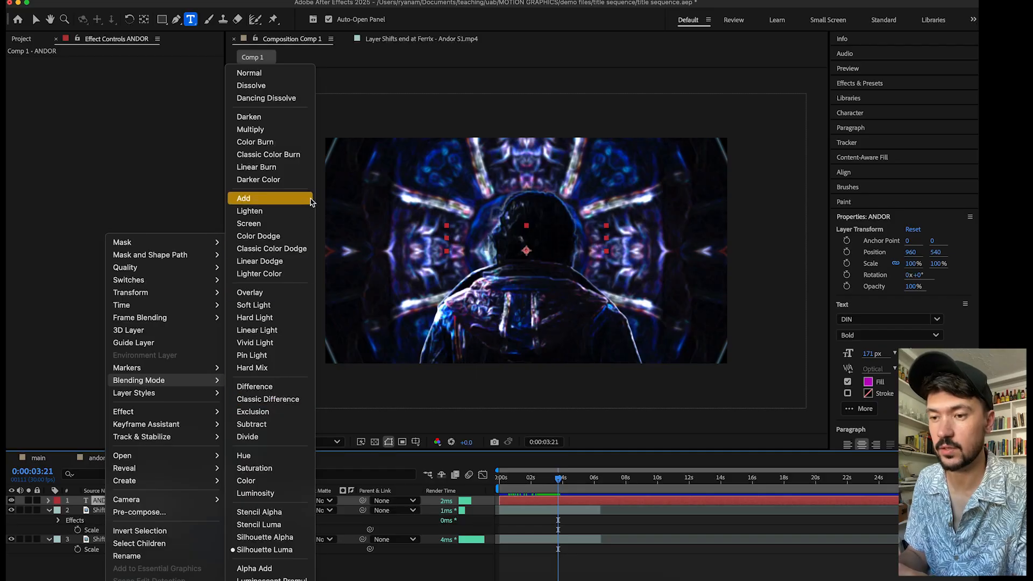
left_click(268, 344)
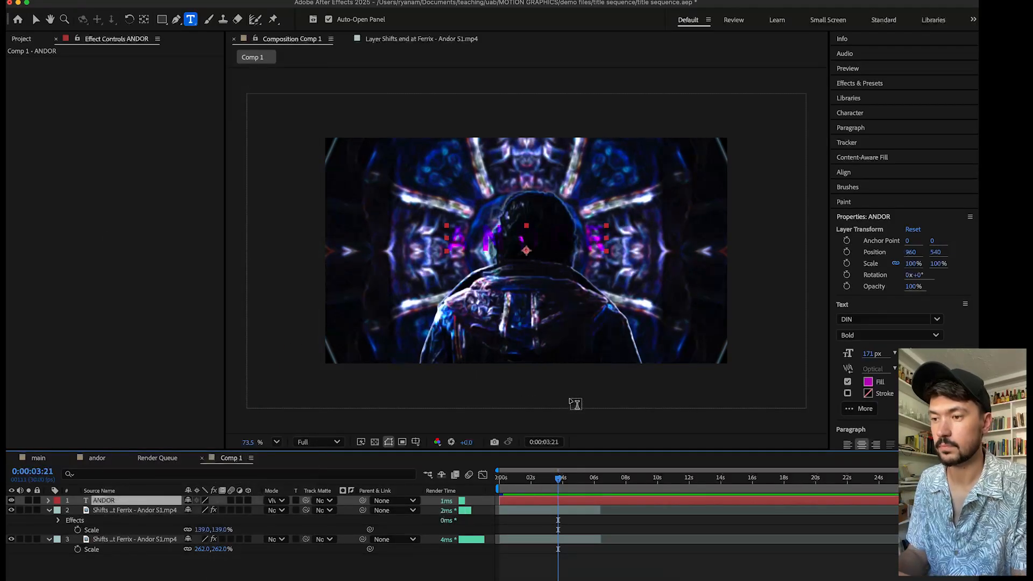
- Hide the ANDOR text layer at 0:00:01:24 and compare the frame with the roto figure layer hidden and shown
mouse_move(518, 479)
left_mouse_down()
mouse_move(569, 479)
mouse_move(529, 479)
left_mouse_up()
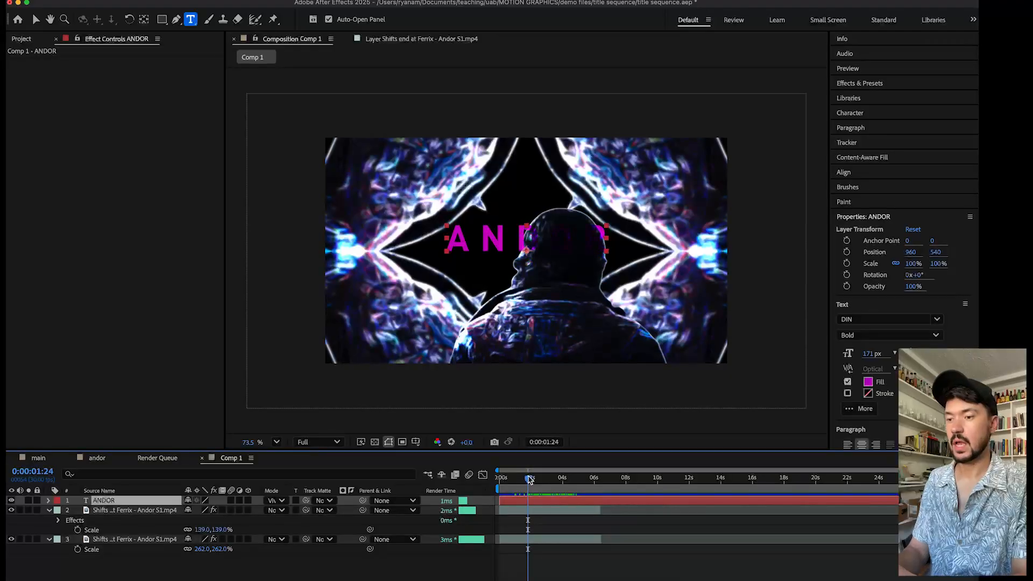
left_click(12, 501)
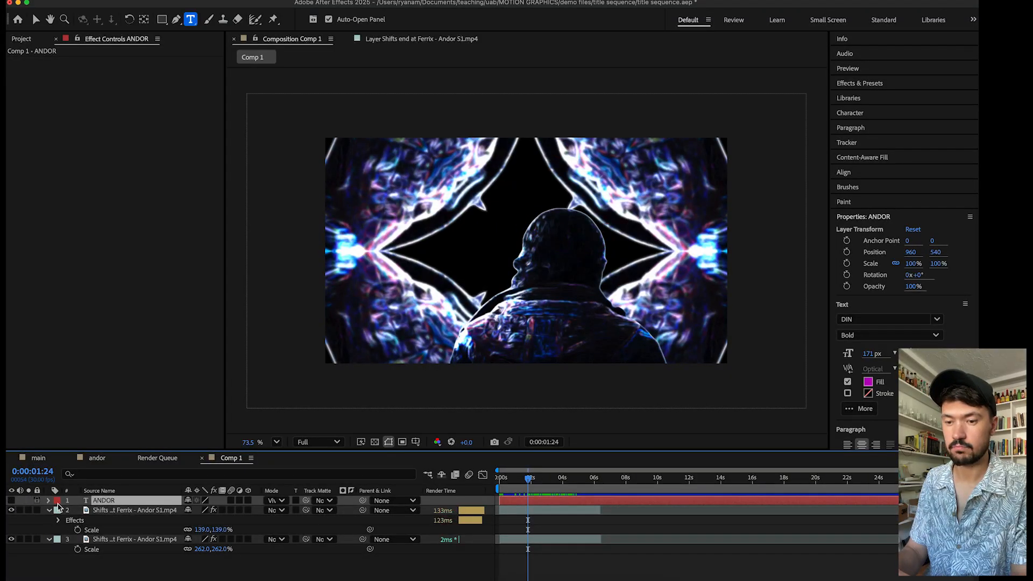
left_click(104, 511)
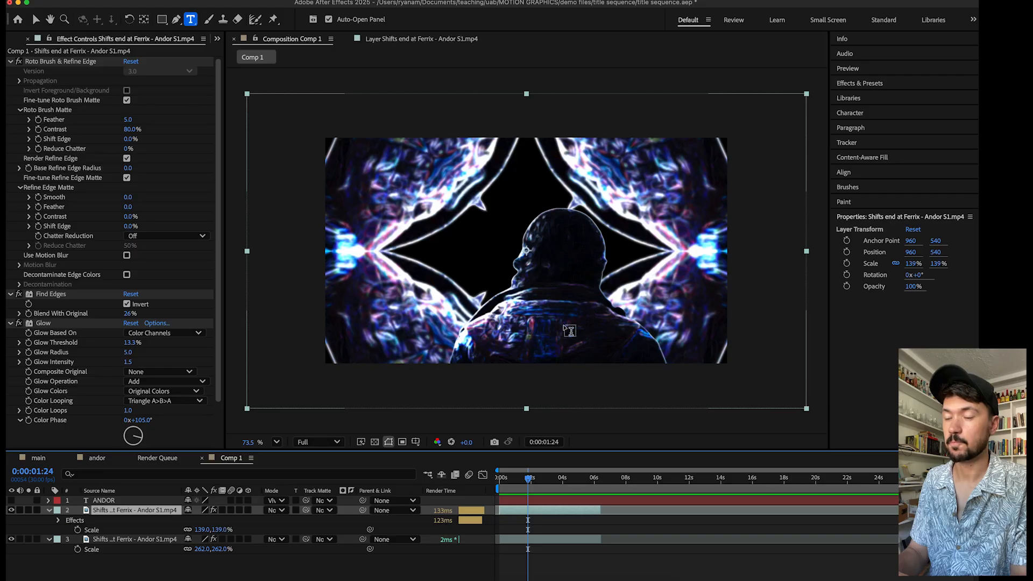
left_click(11, 510)
left_click(10, 510)
- Try the Overlay blending mode on the roto figure layer and preview the shot
right_click(128, 512)
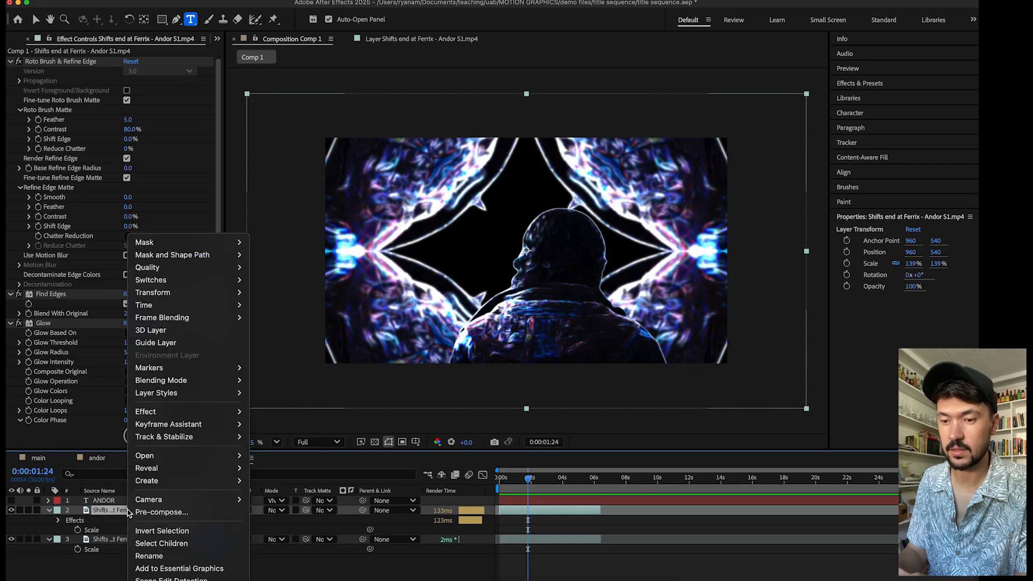
mouse_move(188, 381)
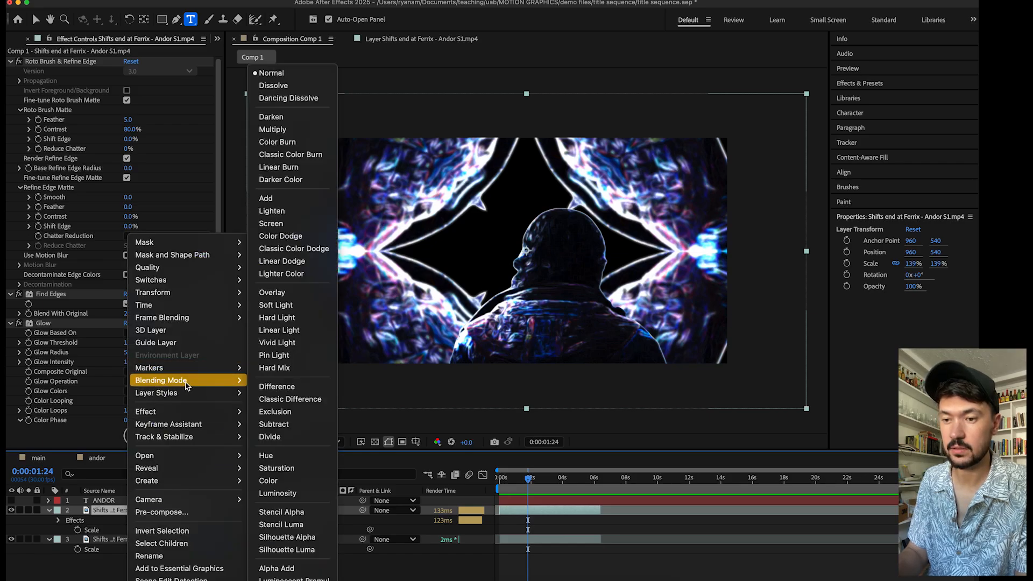
left_click(290, 293)
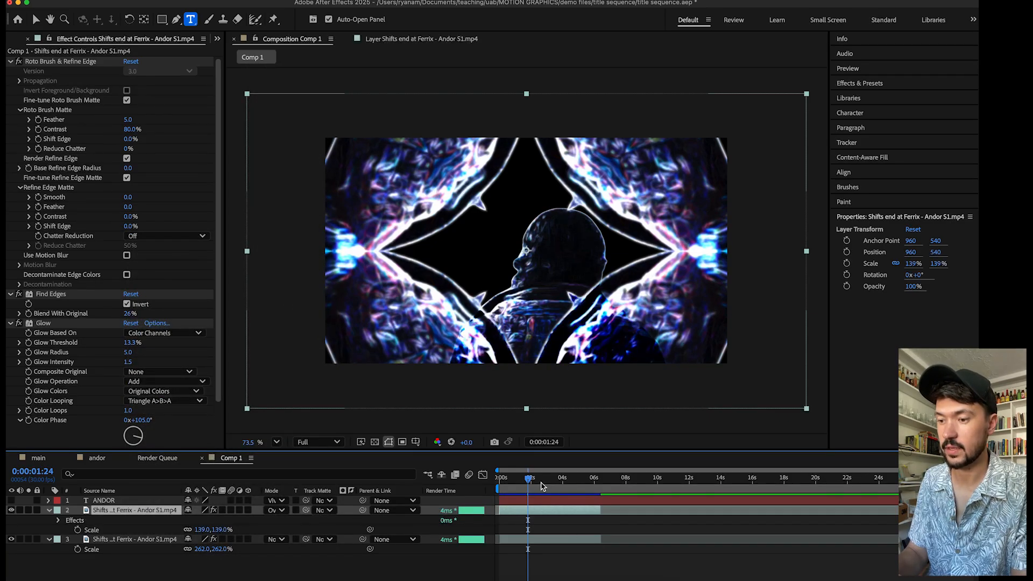
left_click_drag(528, 481, 561, 478)
key("space")
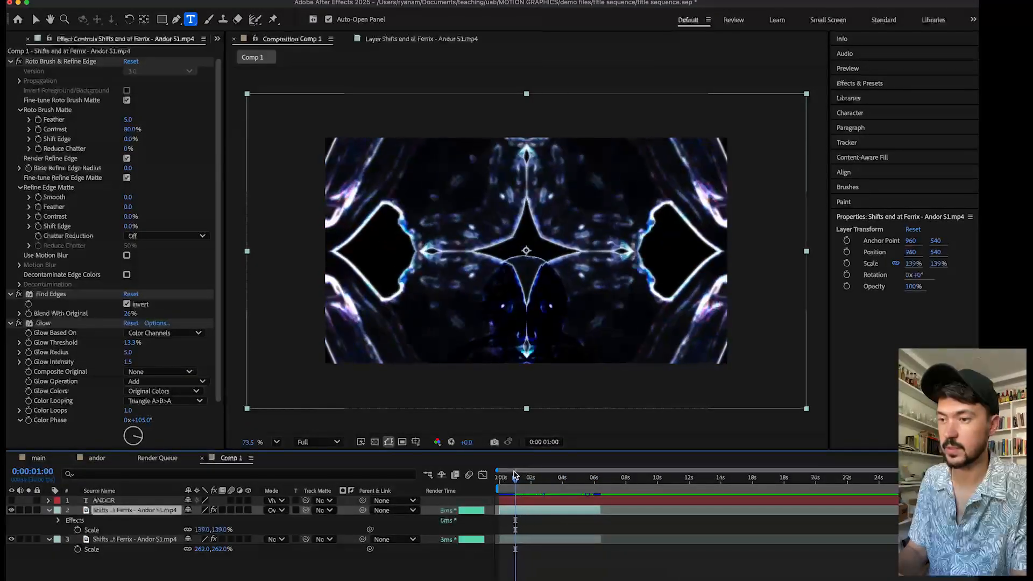
left_click(504, 476)
key("space")
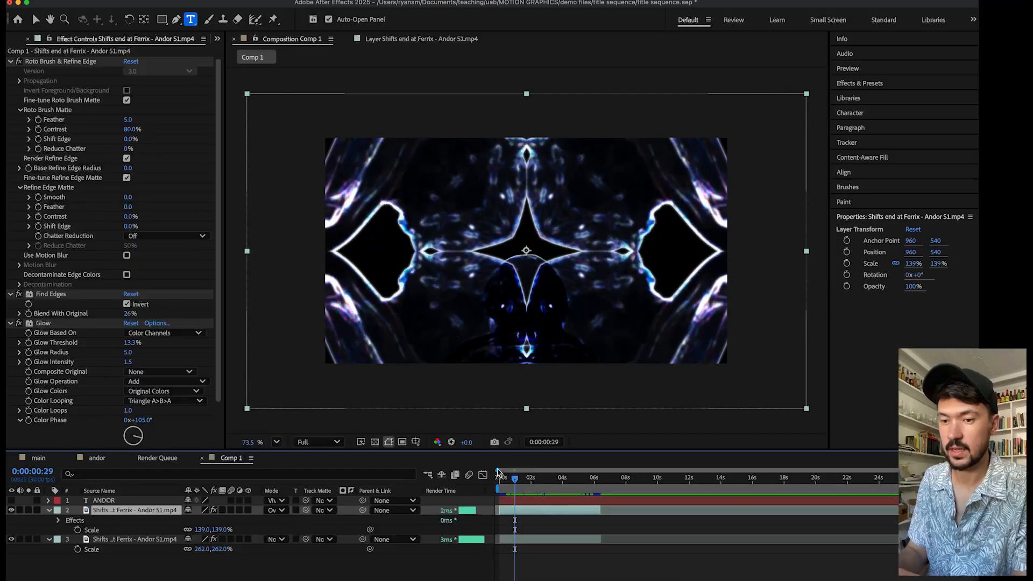
- Set the blending mode of the roto figure layer to Linear Dodge, preview the shot and return to 0:00:00:16
right_click(127, 513)
mouse_move(216, 379)
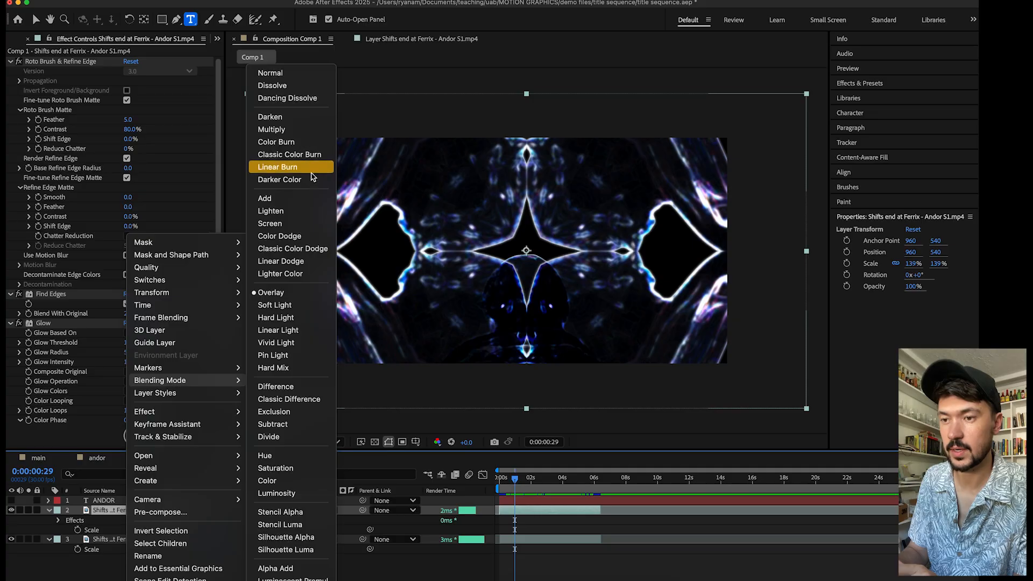
left_click(297, 261)
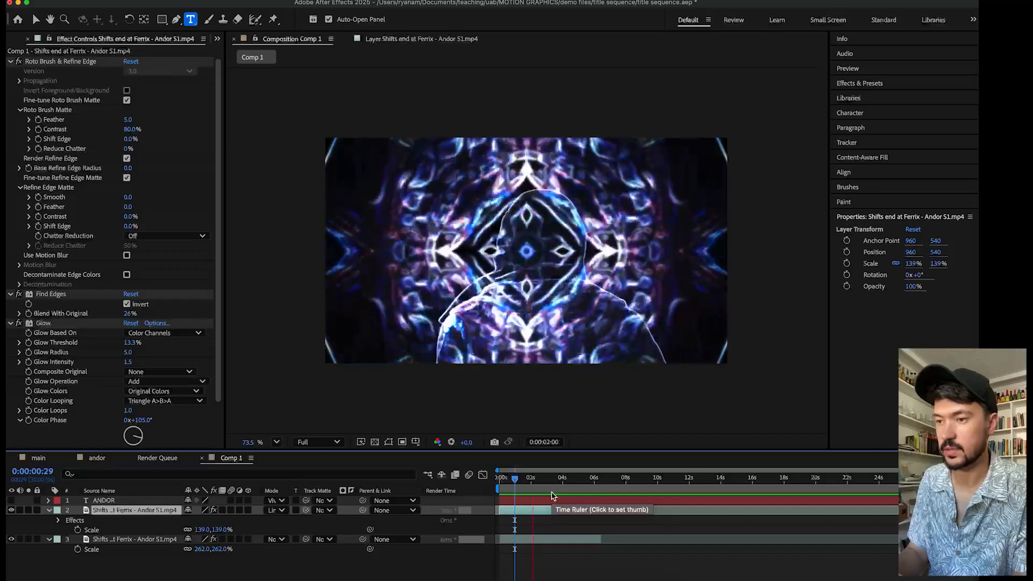
left_click(532, 478)
left_click_drag(534, 481, 508, 481)
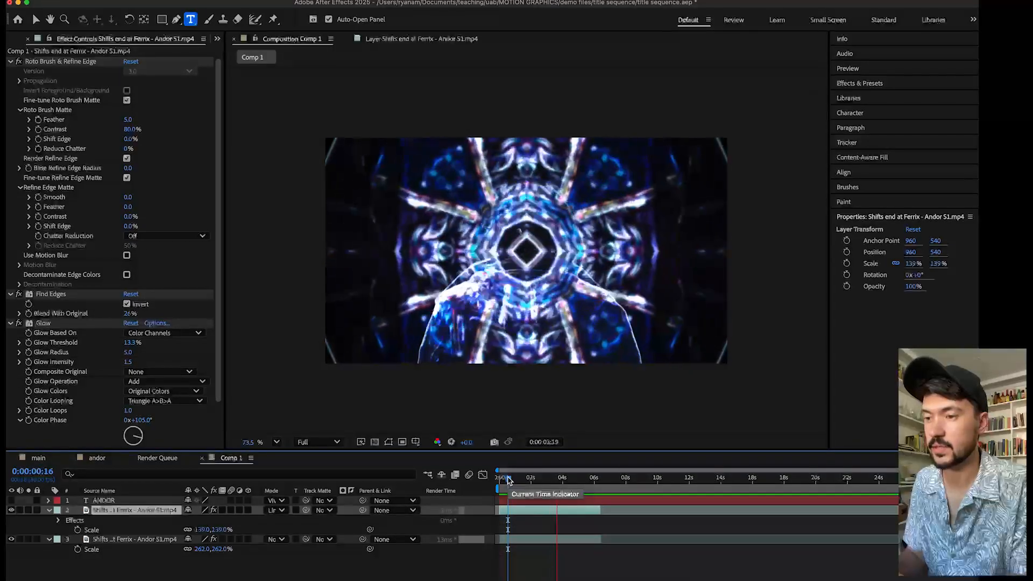
key("space")
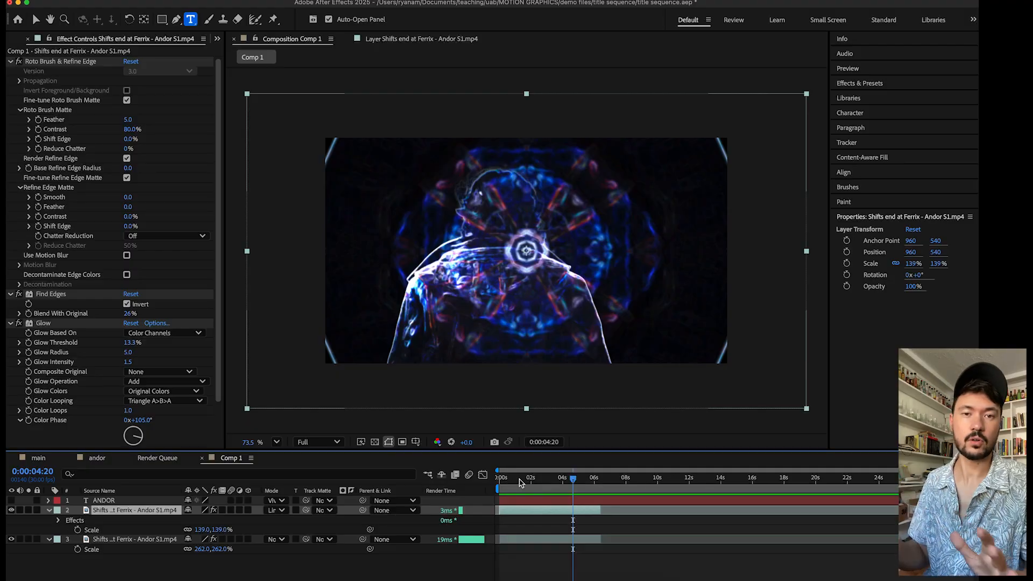
left_click_drag(520, 482, 509, 482)
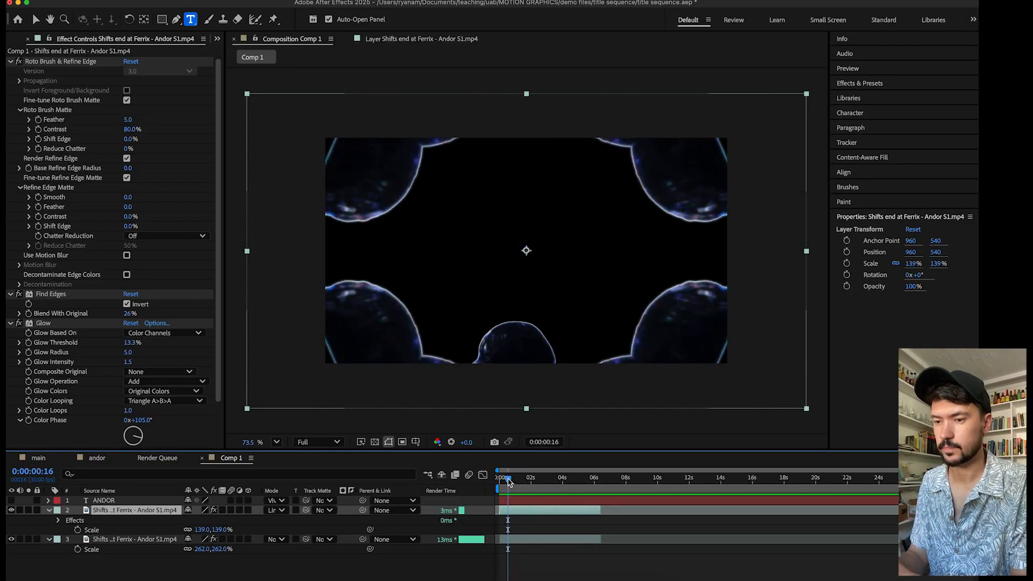
- Examine the stacked ANDOR titles and the kaleidoscope shot in the main composition between 0:00:13:22 and 0:00:08:03
left_click(38, 458)
left_click_drag(511, 483, 718, 480)
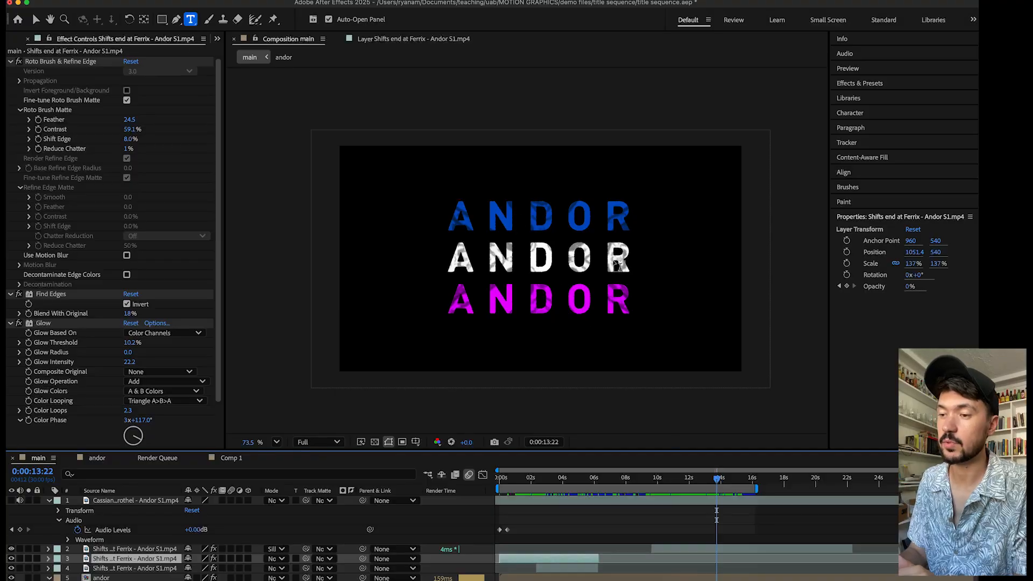
key("space")
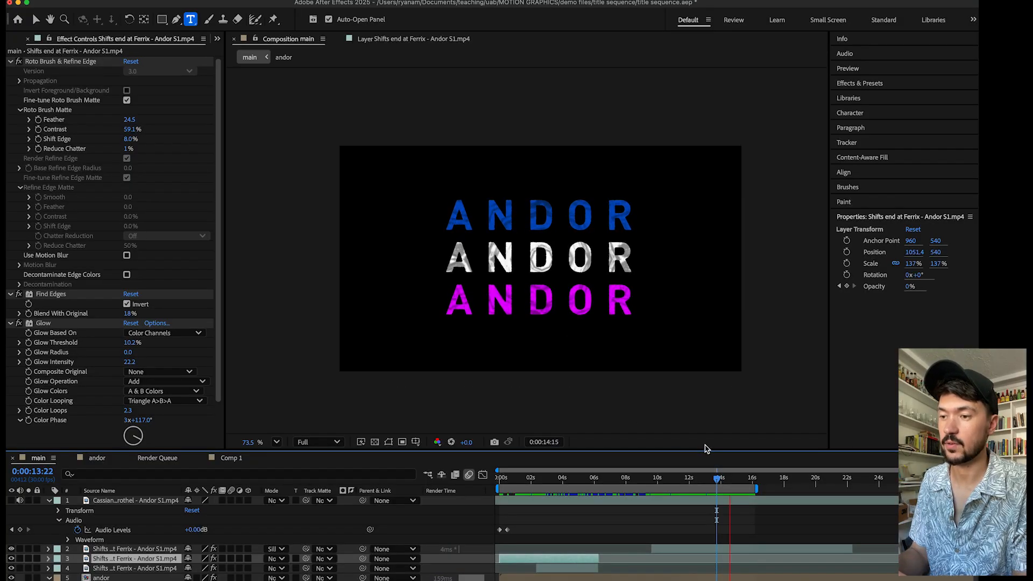
left_click(688, 479)
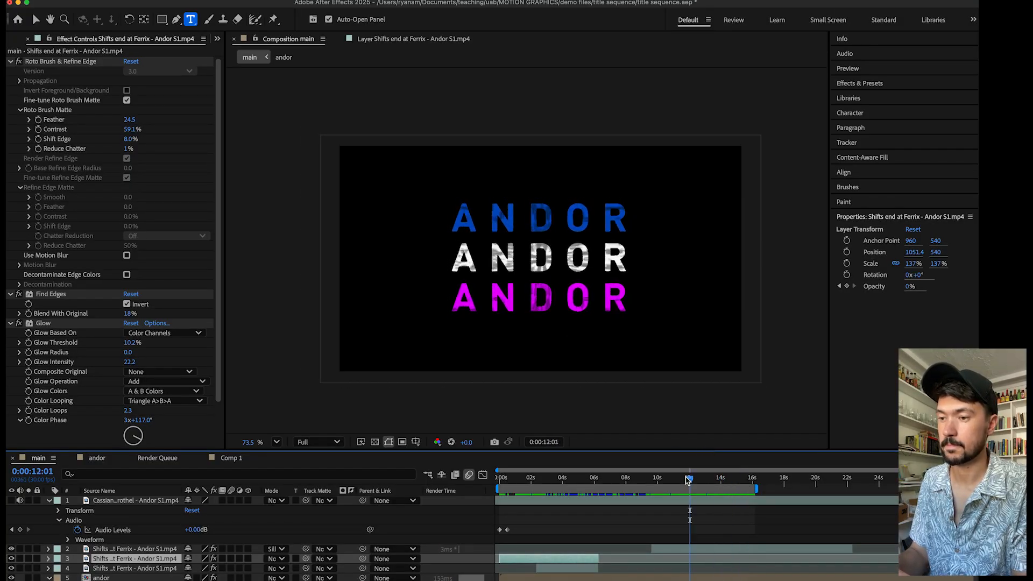
left_click_drag(688, 479, 628, 479)
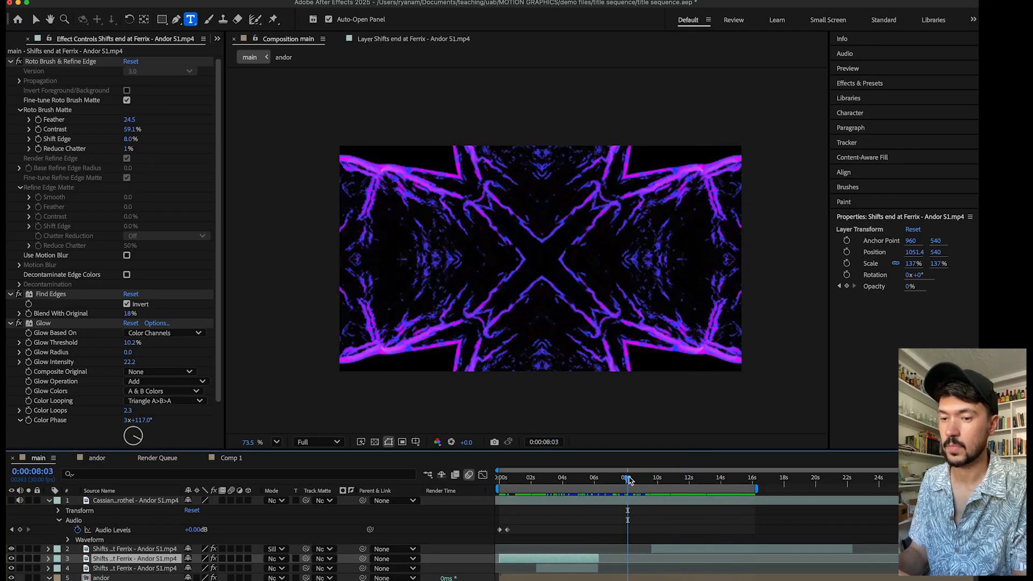
- Return to Comp 1, hide the kaleidoscope background layer and go to 0:00:02:03
left_click(230, 459)
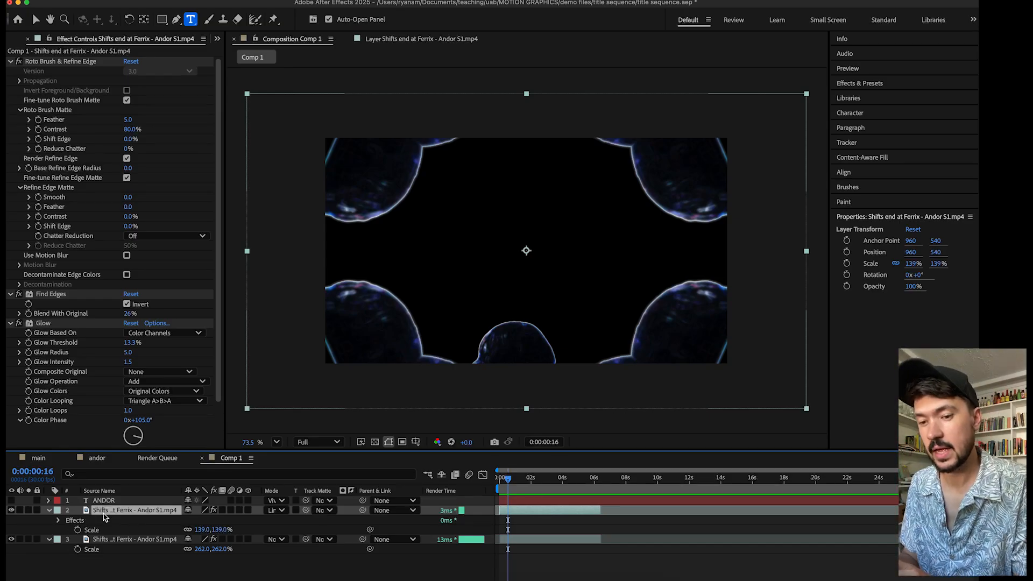
left_click(12, 540)
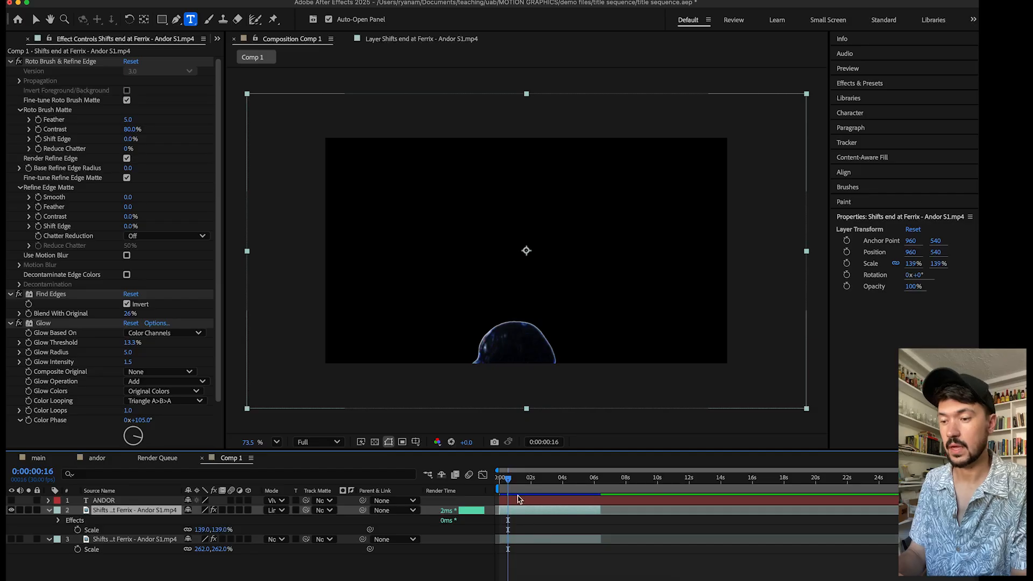
left_click_drag(508, 481, 532, 481)
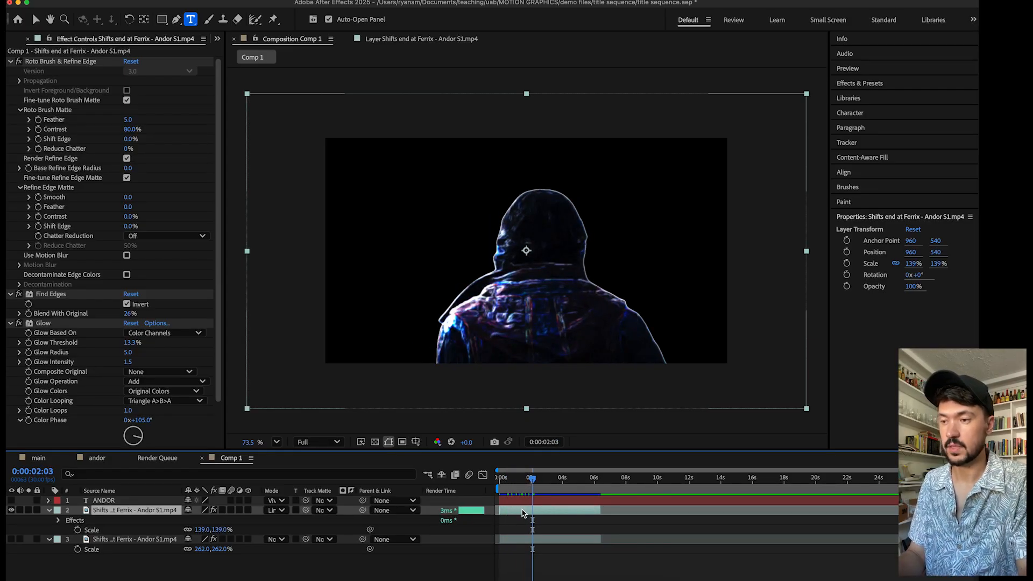
- Duplicate the figure layer twice and place the copies on either side of the original, at about 402, 548 and 1412, 537
key("super+d")
key("super+d")
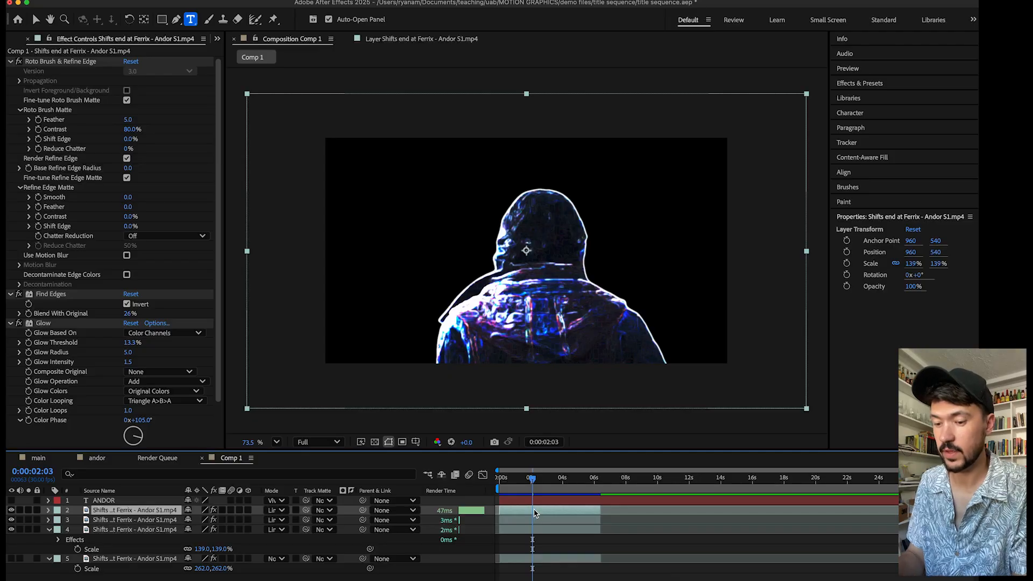
key("p")
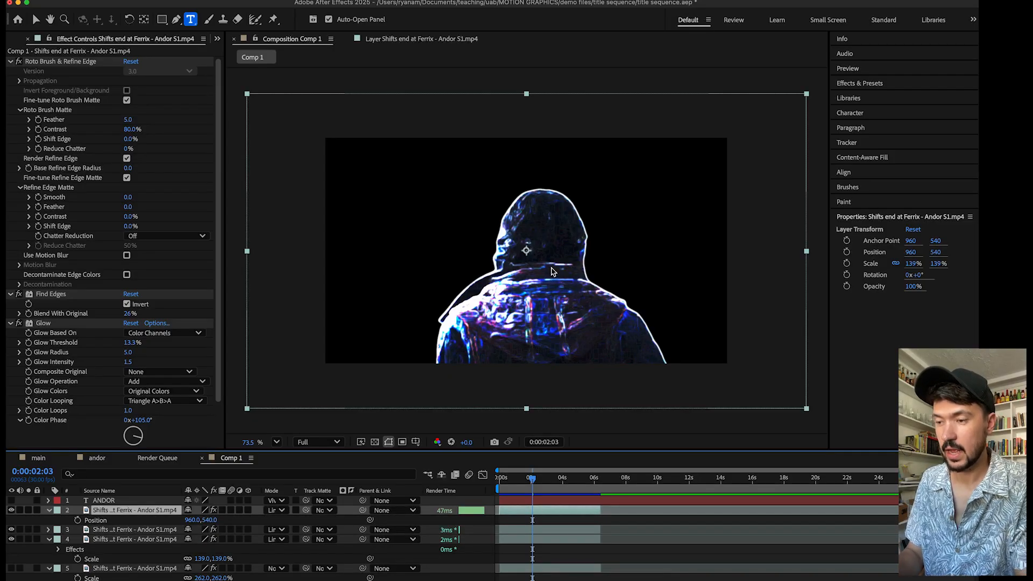
key("v")
left_click_drag(544, 273, 444, 276)
left_click(570, 290)
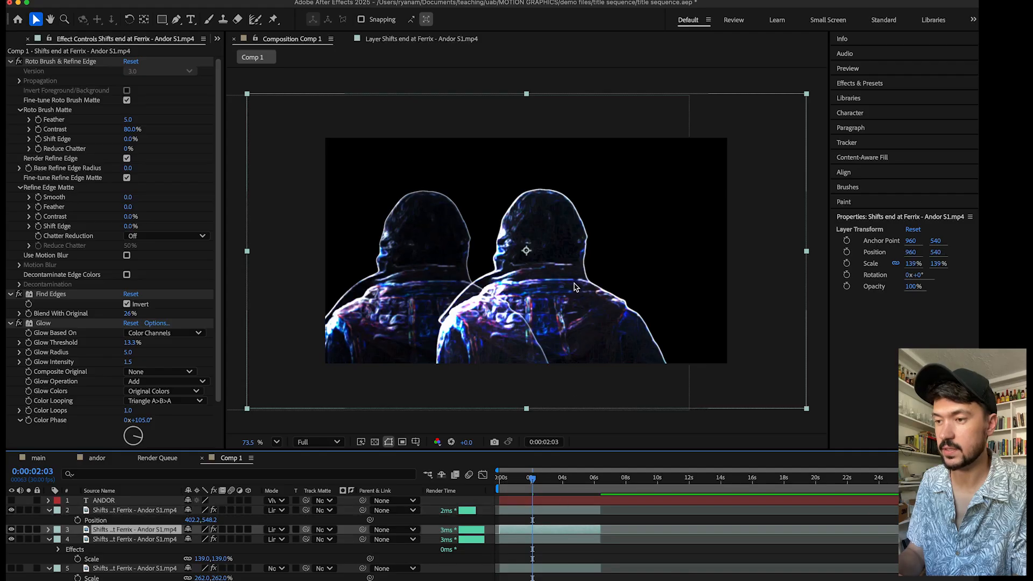
left_click_drag(570, 290, 662, 293)
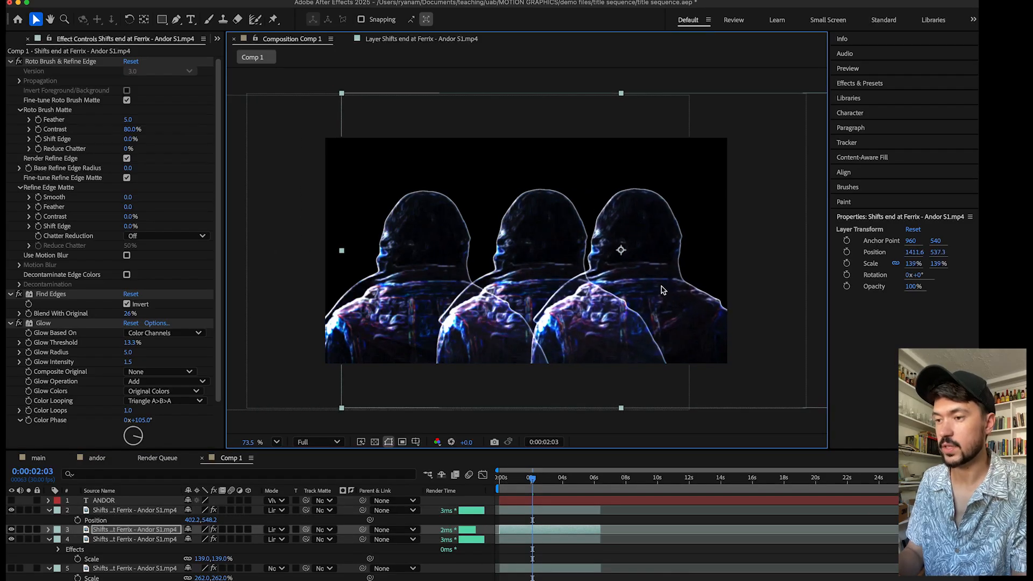
- Stagger the figures in time, starting layer 3 at about 1 second and layer 4 at about 2 seconds, and preview from the beginning
key("space")
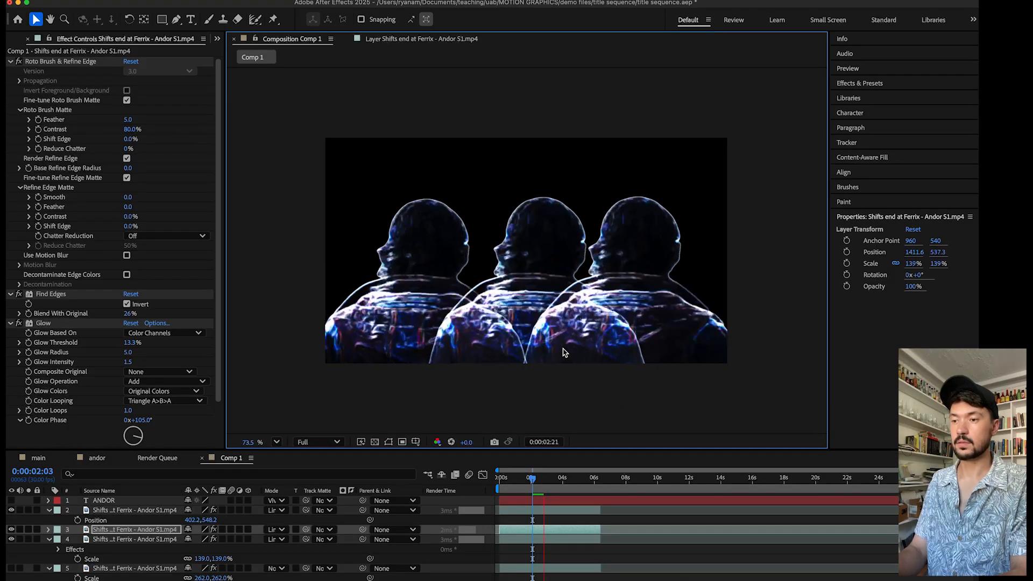
key("space")
left_click_drag(516, 530, 552, 542)
left_click(504, 479)
left_click_drag(505, 478, 491, 480)
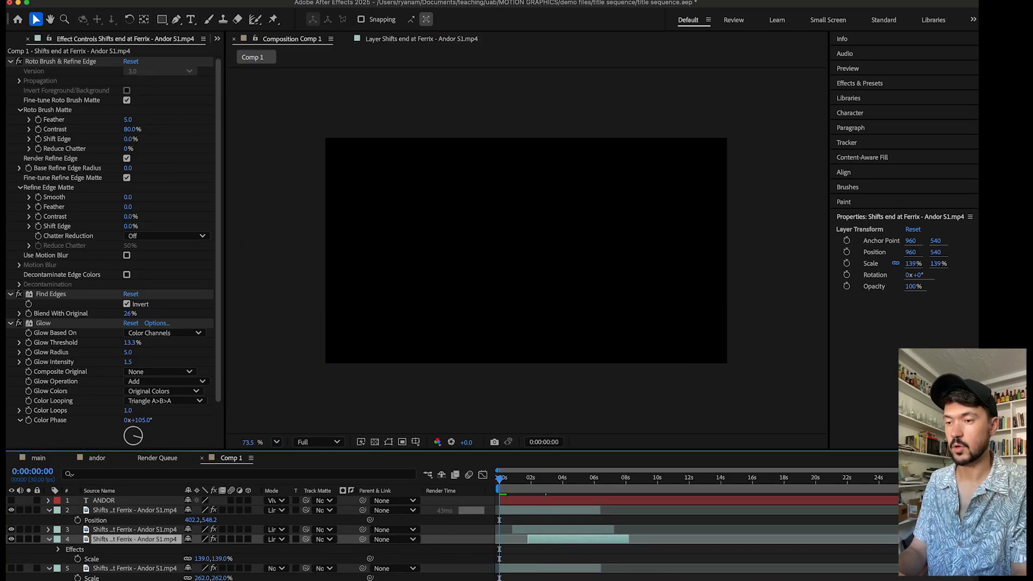
key("space")
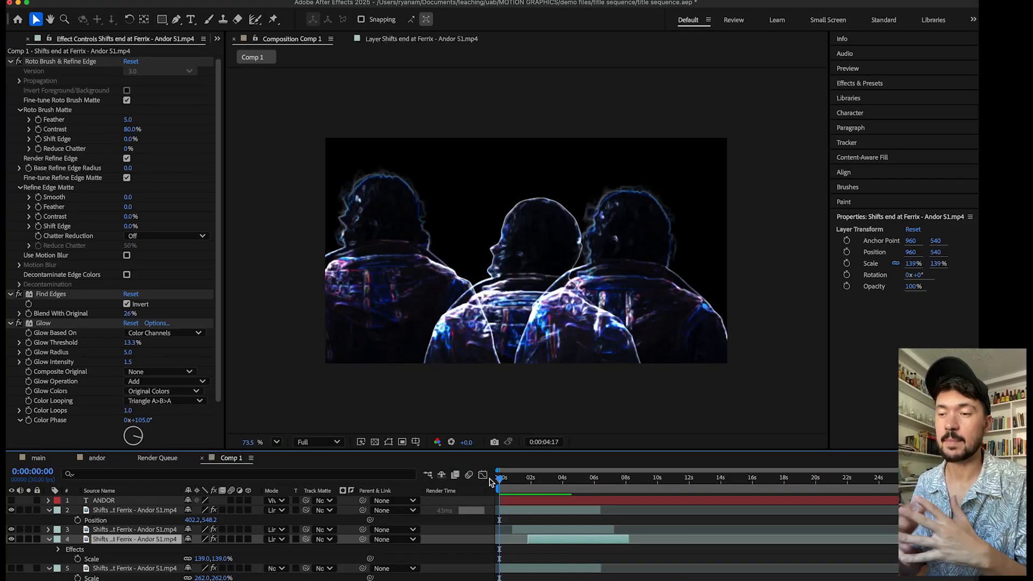
key("space")
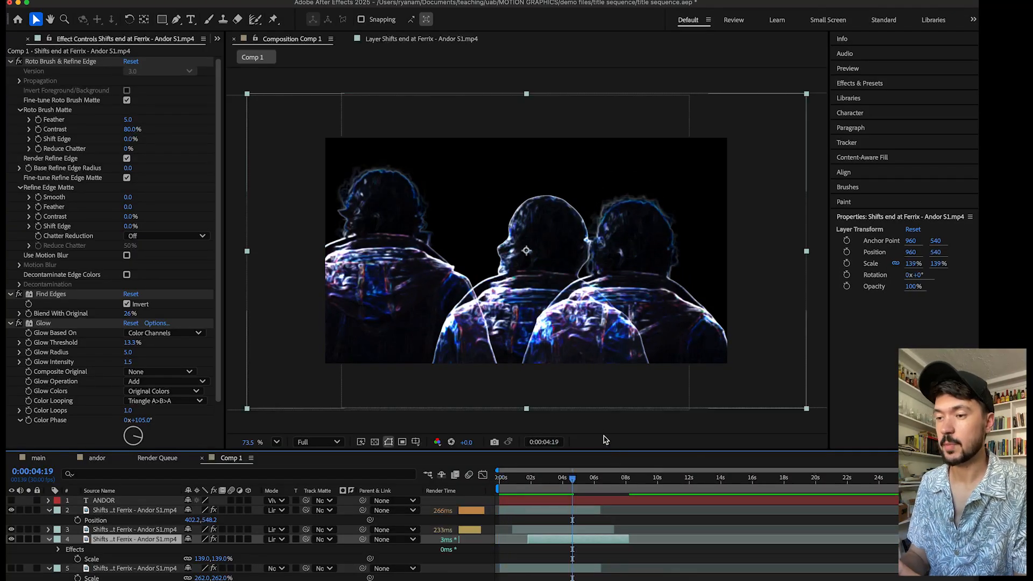